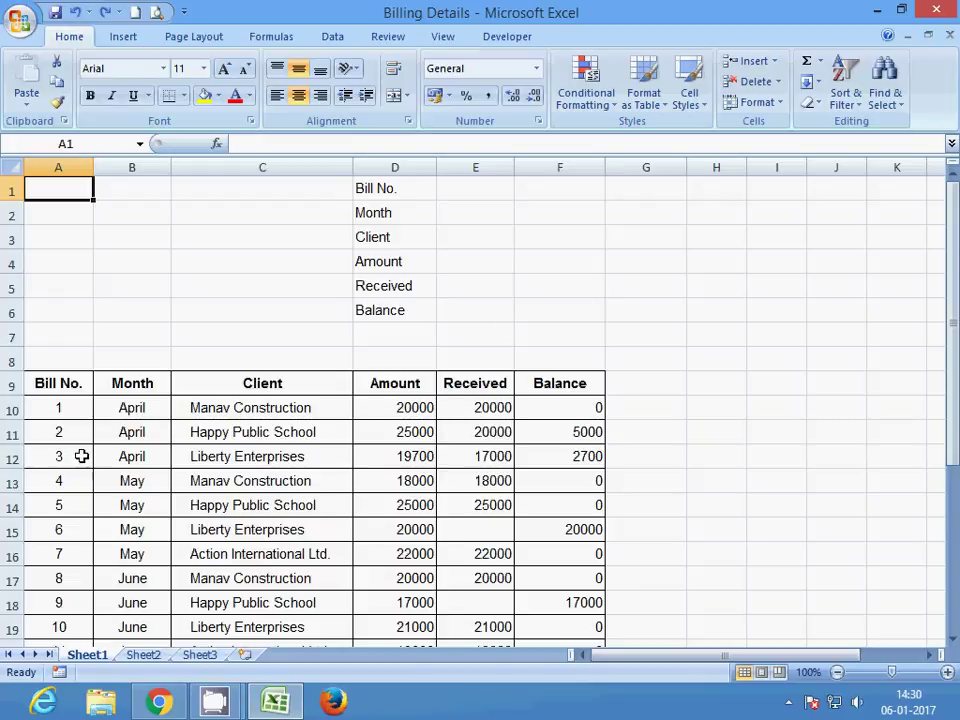
- Examine the first bill numbers and months, along with the client, amount, received and balance cells of bill 1
{"action": "left_click", "coordinate": [62, 410]}
{"action": "left_click", "coordinate": [60, 438]}
{"action": "left_click", "coordinate": [62, 472]}
{"action": "left_click", "coordinate": [120, 502]}
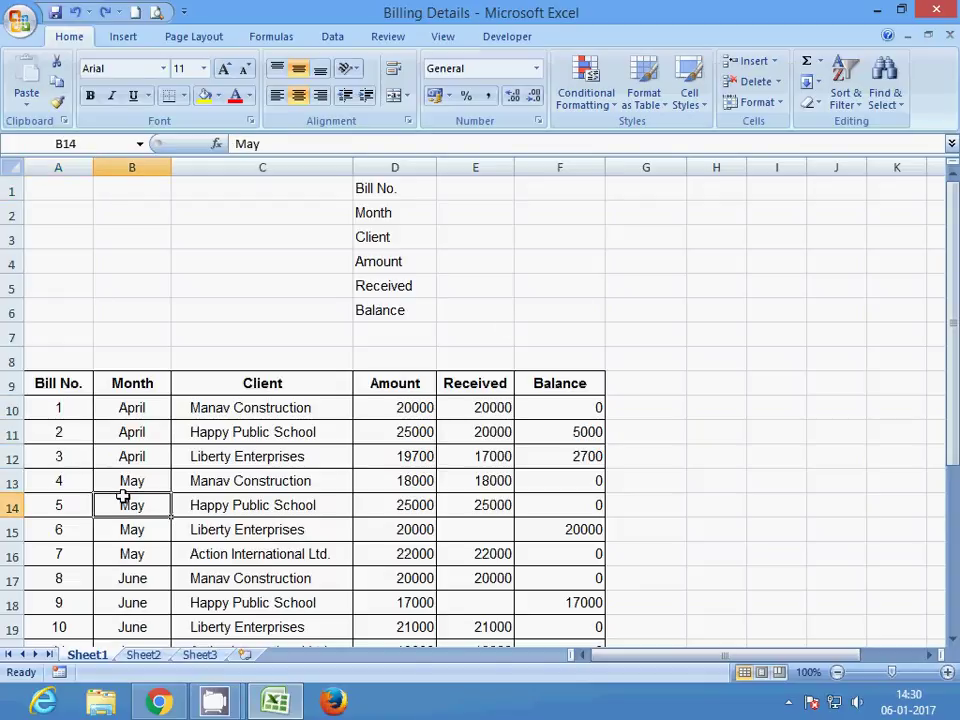
{"action": "left_click", "coordinate": [128, 478]}
{"action": "left_click", "coordinate": [138, 455]}
{"action": "left_click", "coordinate": [143, 432]}
{"action": "left_click", "coordinate": [141, 407]}
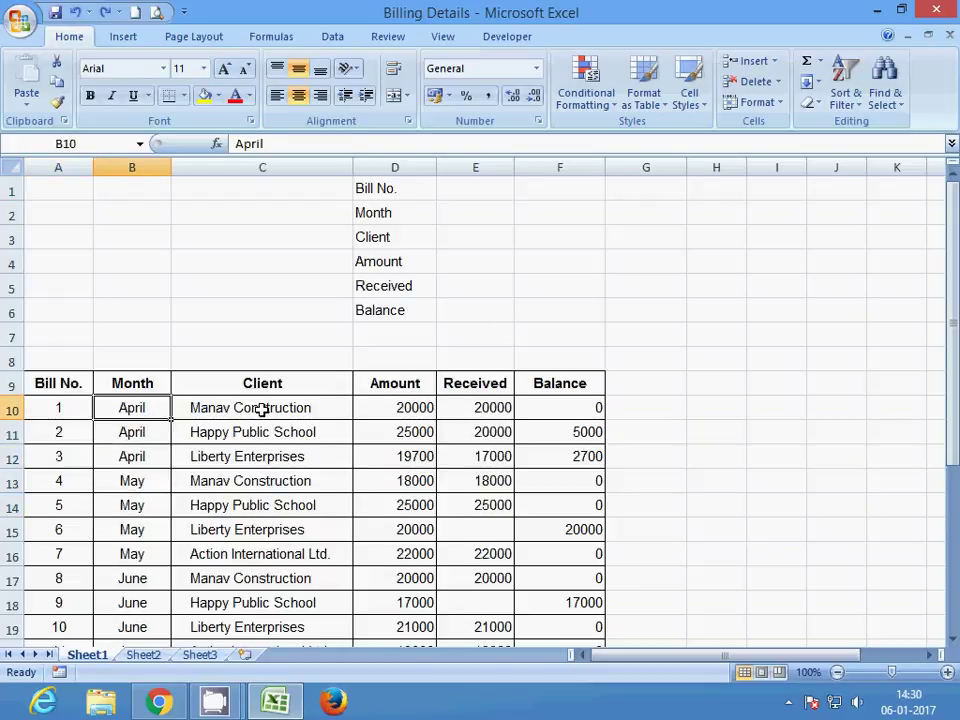
{"action": "left_click", "coordinate": [257, 407]}
{"action": "left_click", "coordinate": [386, 410]}
{"action": "left_click", "coordinate": [494, 410]}
{"action": "left_click", "coordinate": [564, 409]}
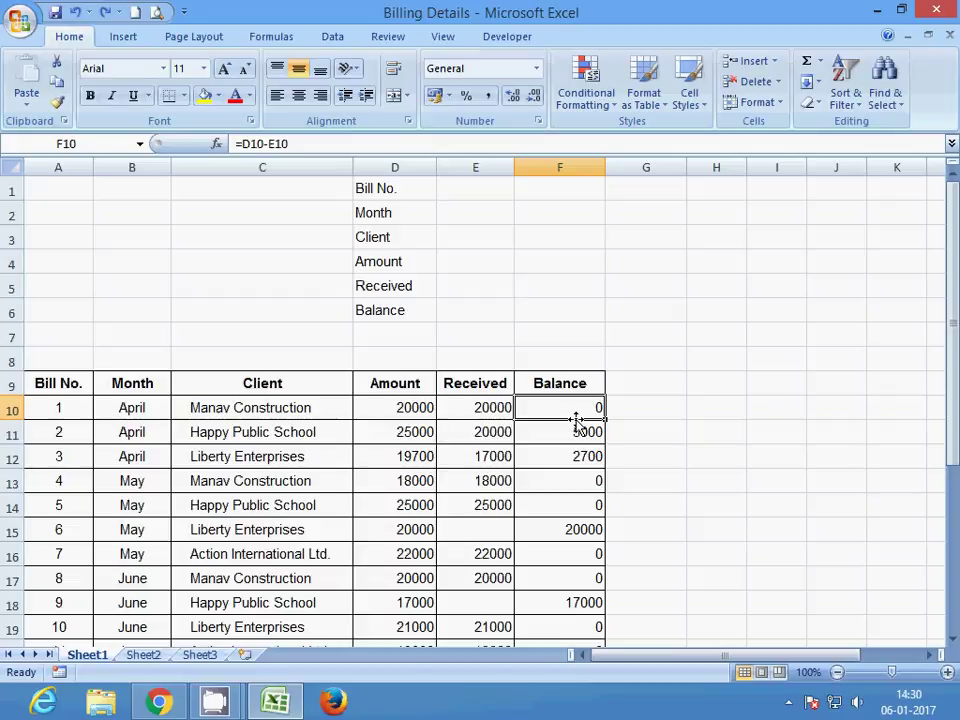
- Review the billing table's column headers and its Bill No. column from the first record to the last
{"action": "left_click", "coordinate": [133, 388]}
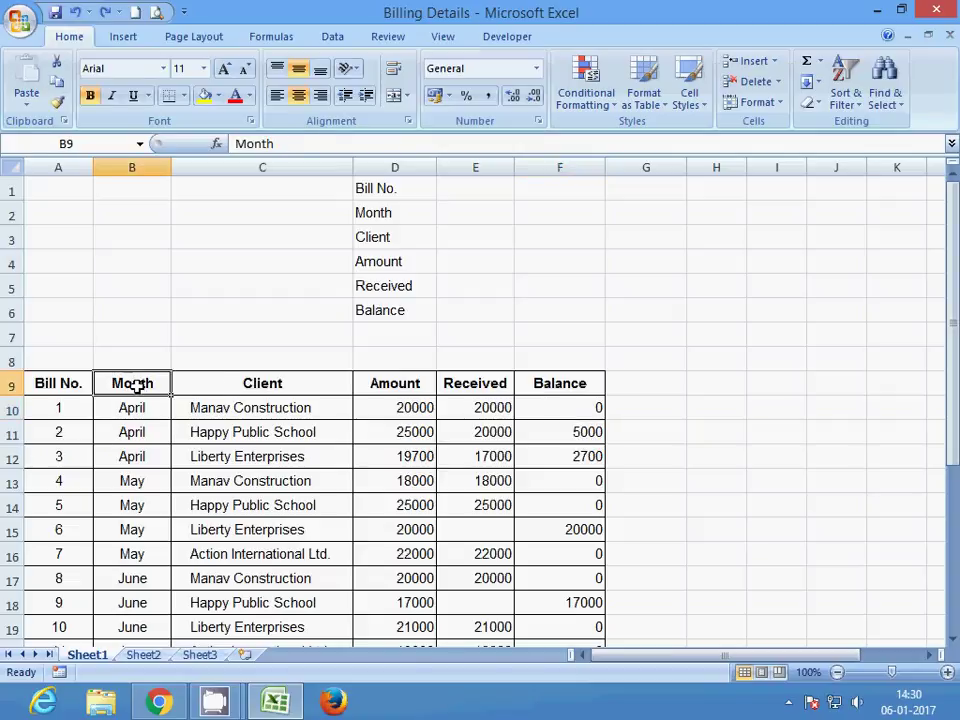
{"action": "left_click", "coordinate": [233, 382]}
{"action": "left_click", "coordinate": [382, 385]}
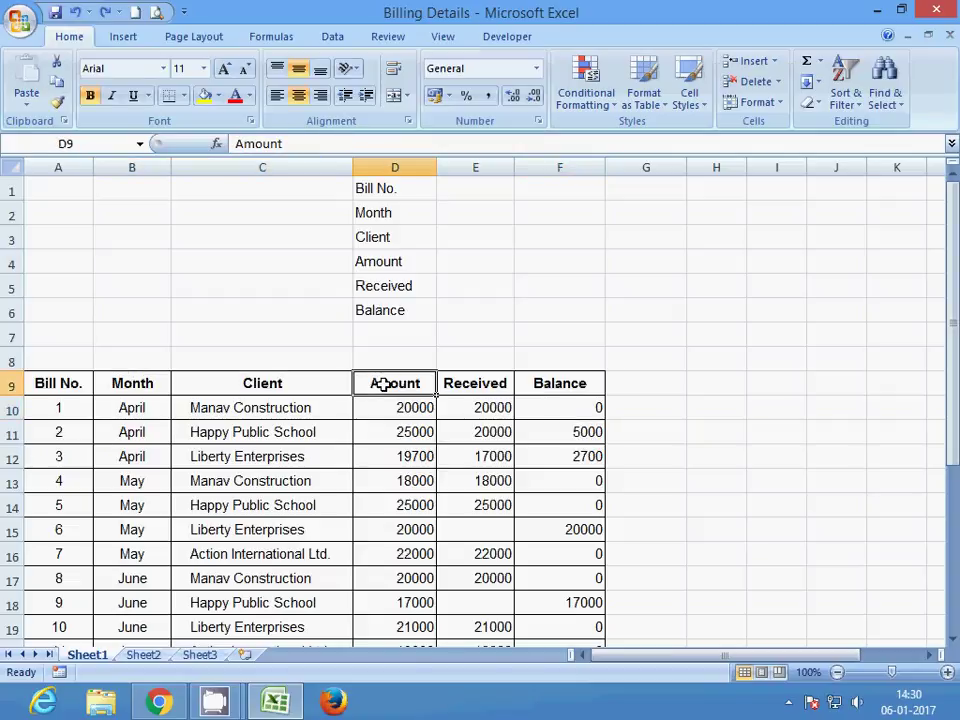
{"action": "left_click", "coordinate": [485, 387]}
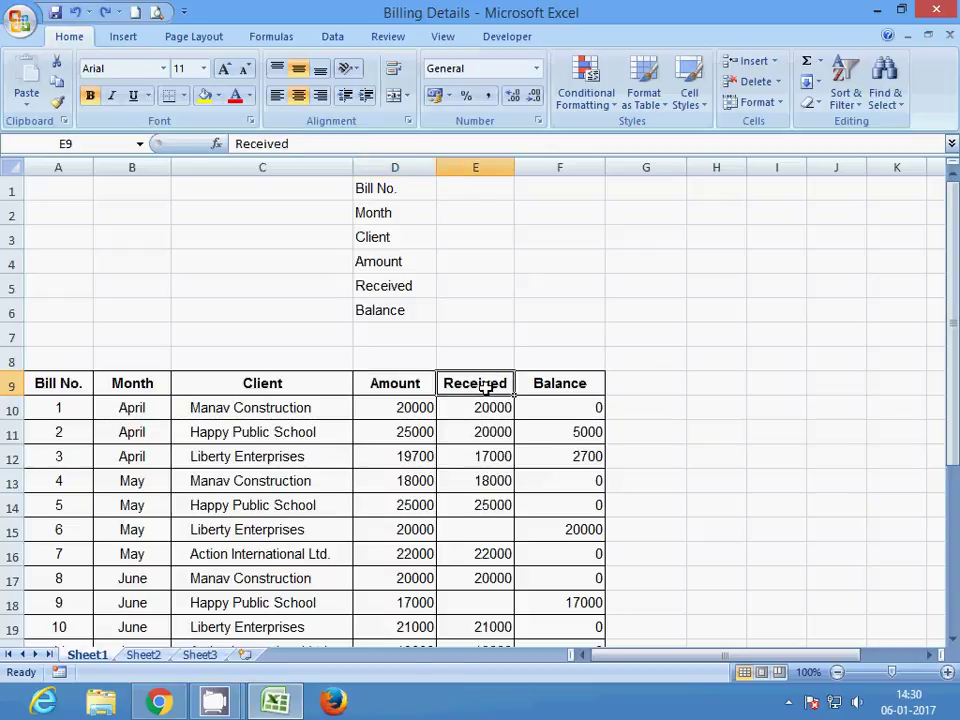
{"action": "left_click", "coordinate": [542, 384]}
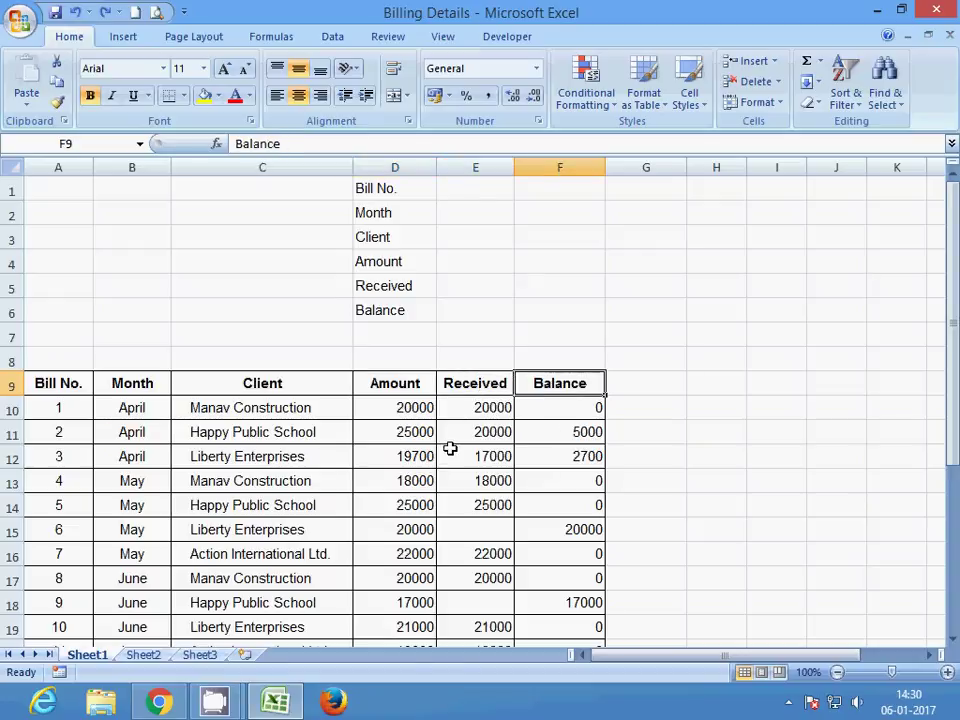
{"action": "scroll", "coordinate": [450, 446], "scroll_direction": "down", "scroll_amount": 5}
{"action": "scroll", "coordinate": [447, 459], "scroll_direction": "down", "scroll_amount": 2}
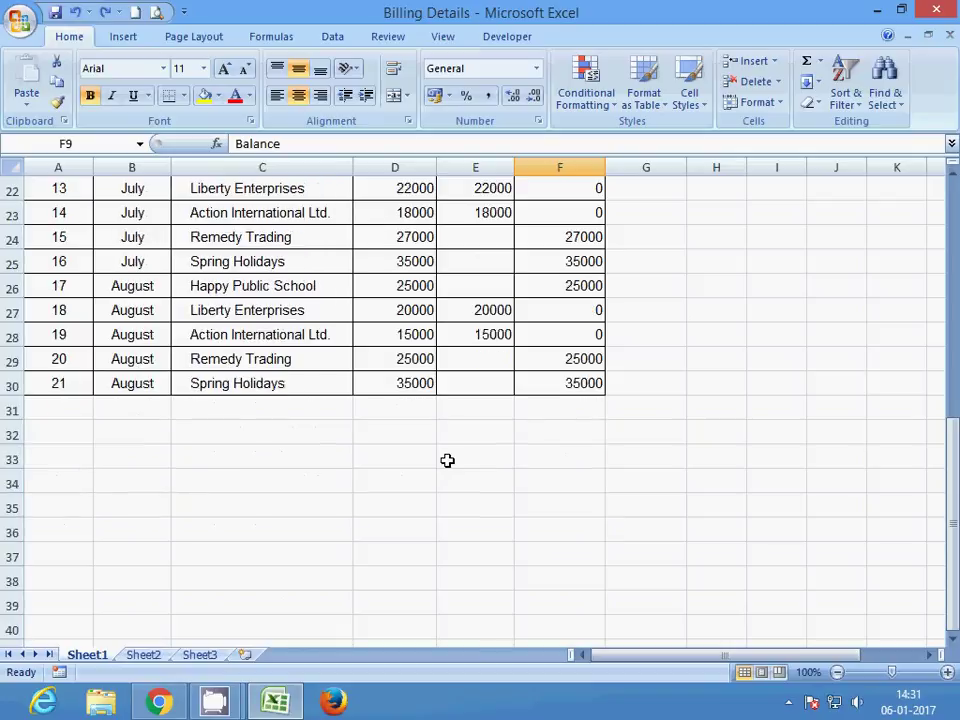
{"action": "scroll", "coordinate": [447, 460], "scroll_direction": "up", "scroll_amount": 6}
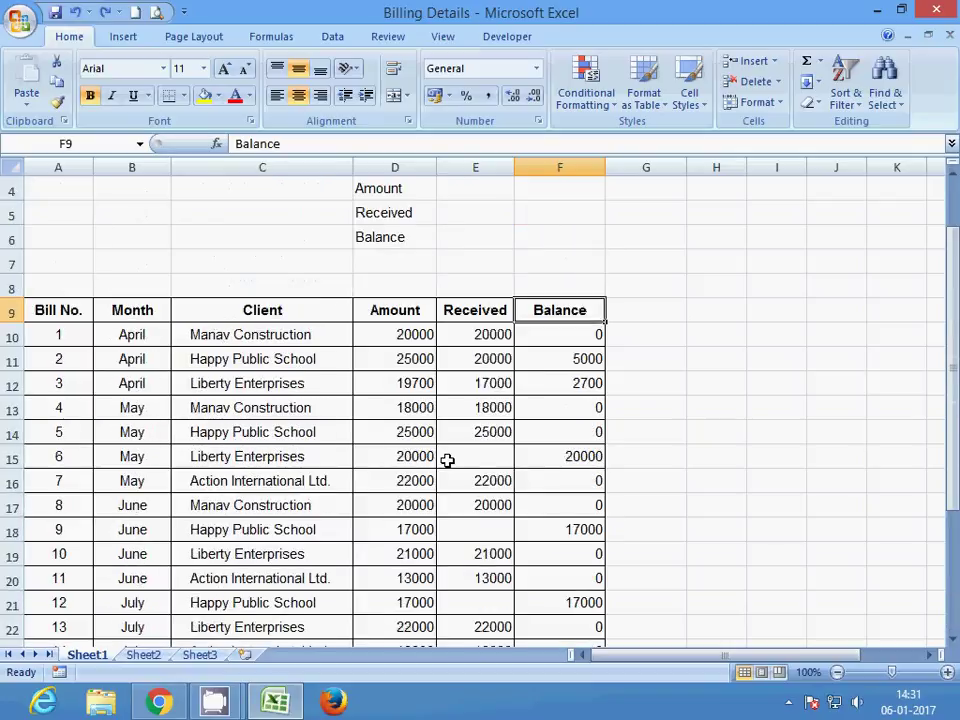
{"action": "left_click", "coordinate": [77, 339]}
{"action": "scroll", "coordinate": [77, 339], "scroll_direction": "down", "scroll_amount": 3}
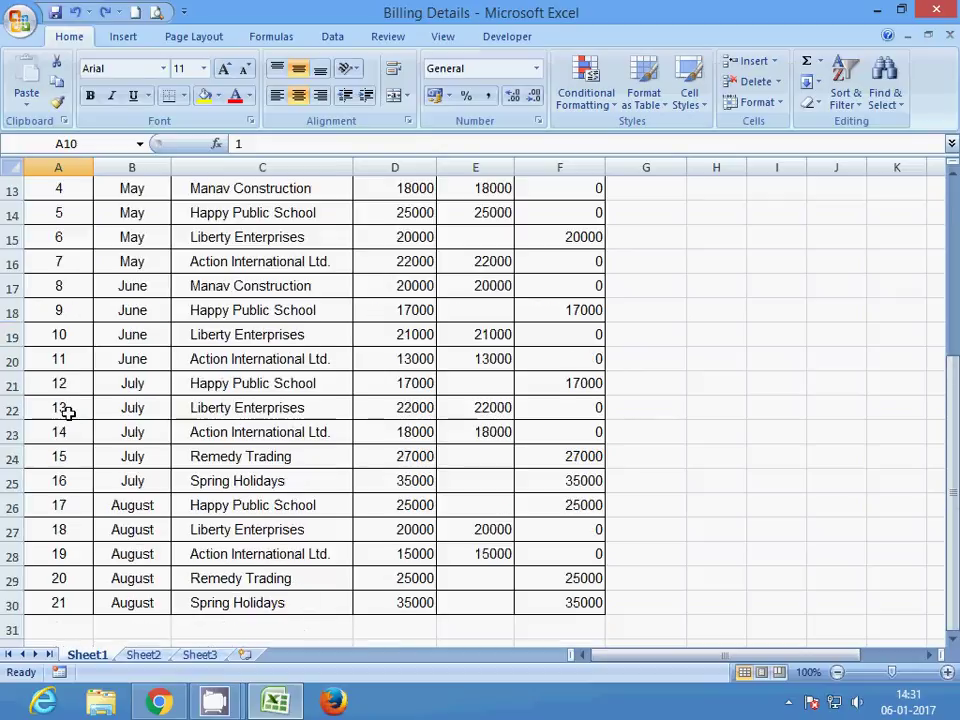
{"action": "left_click", "coordinate": [72, 603]}
{"action": "scroll", "coordinate": [207, 540], "scroll_direction": "up", "scroll_amount": 2}
- Examine how the bills are grouped by month and which clients are billed in April
{"action": "left_click", "coordinate": [149, 262]}
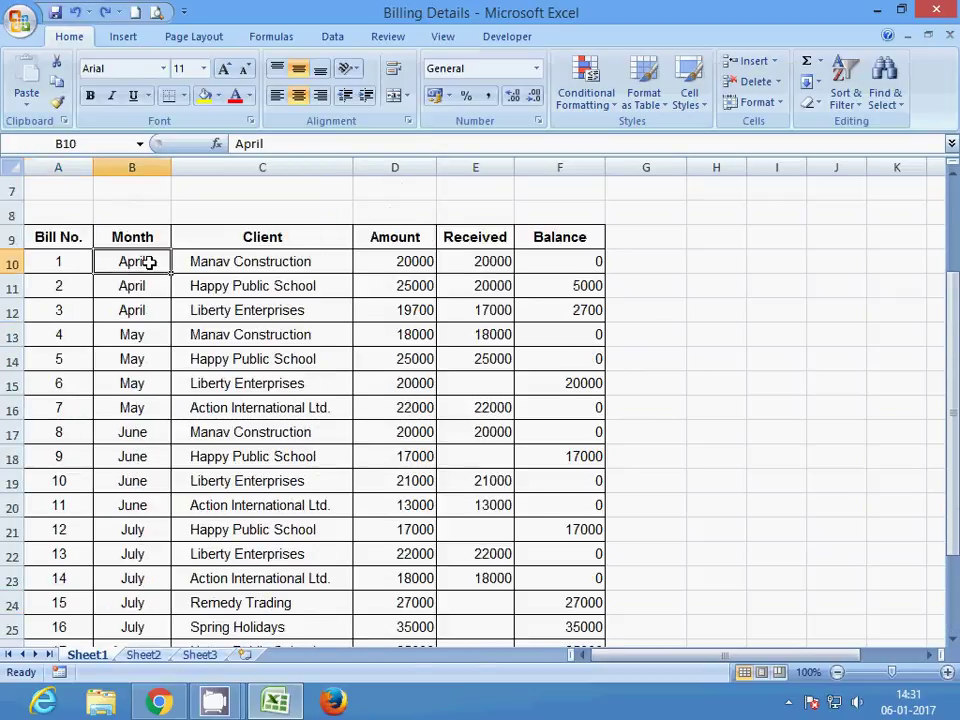
{"action": "left_click", "coordinate": [147, 286]}
{"action": "left_click", "coordinate": [157, 326]}
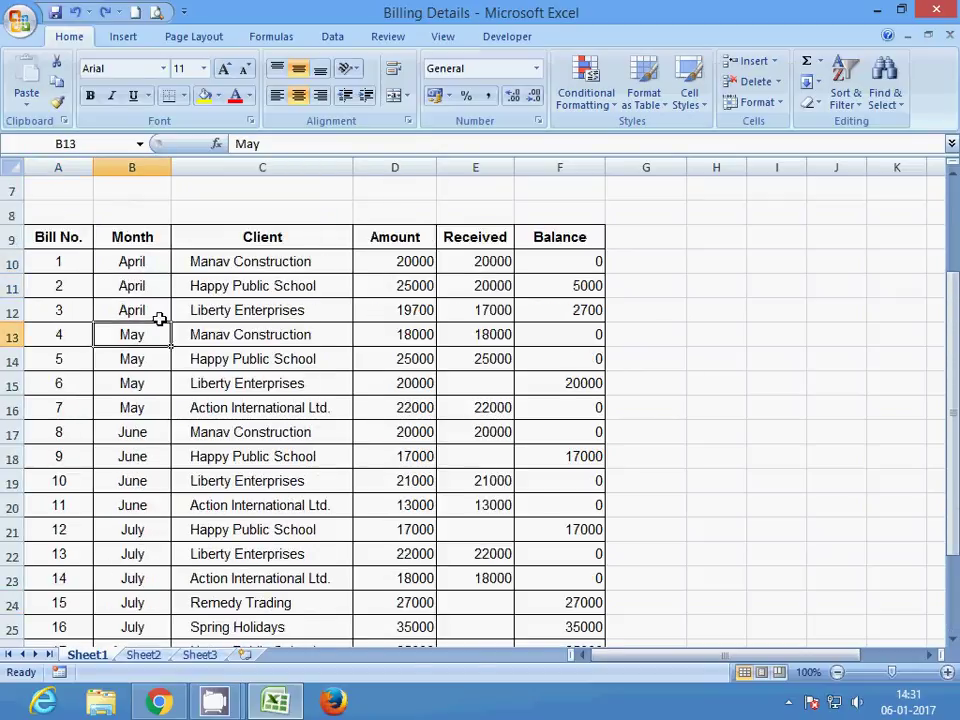
{"action": "left_click", "coordinate": [221, 260]}
{"action": "left_click", "coordinate": [208, 289]}
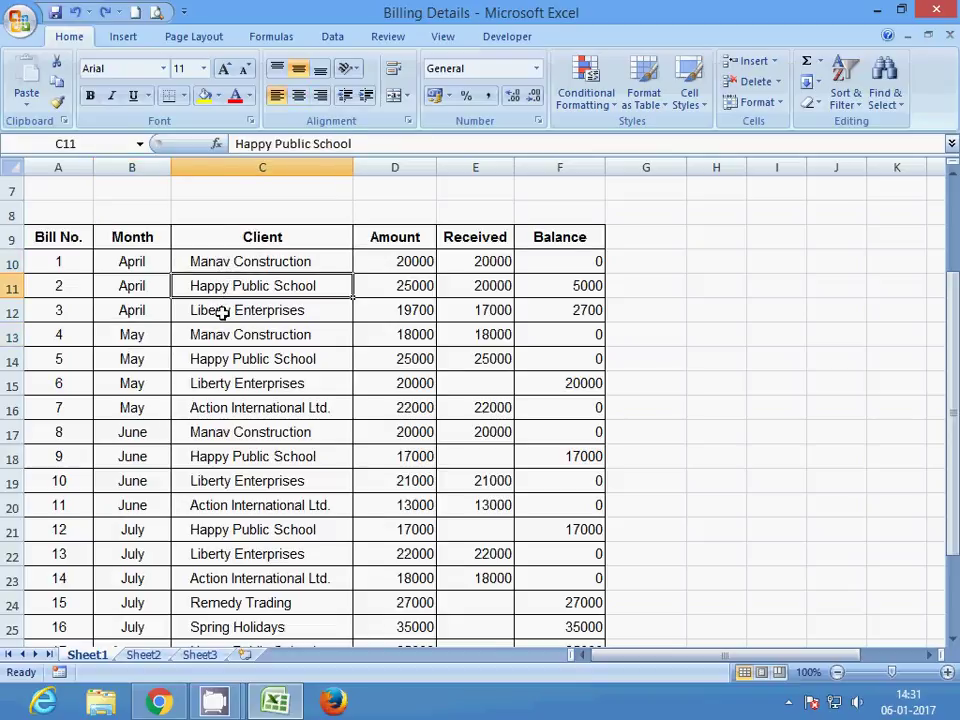
{"action": "left_click", "coordinate": [222, 311]}
{"action": "left_click", "coordinate": [122, 334]}
{"action": "left_click", "coordinate": [135, 414]}
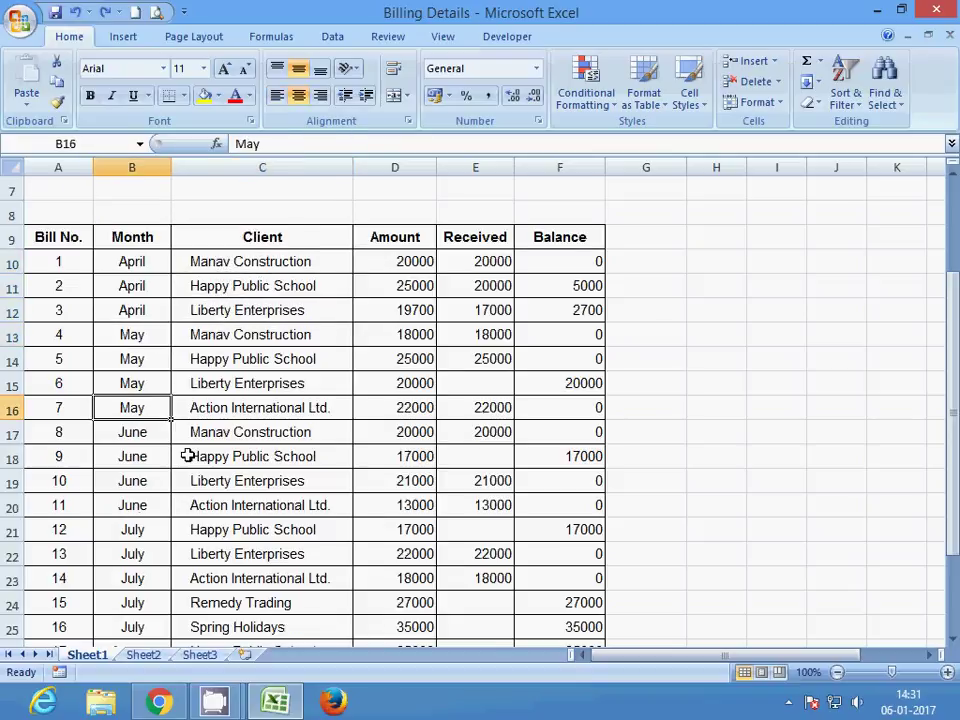
{"action": "scroll", "coordinate": [163, 410], "scroll_direction": "down", "scroll_amount": 1}
{"action": "left_click", "coordinate": [151, 380]}
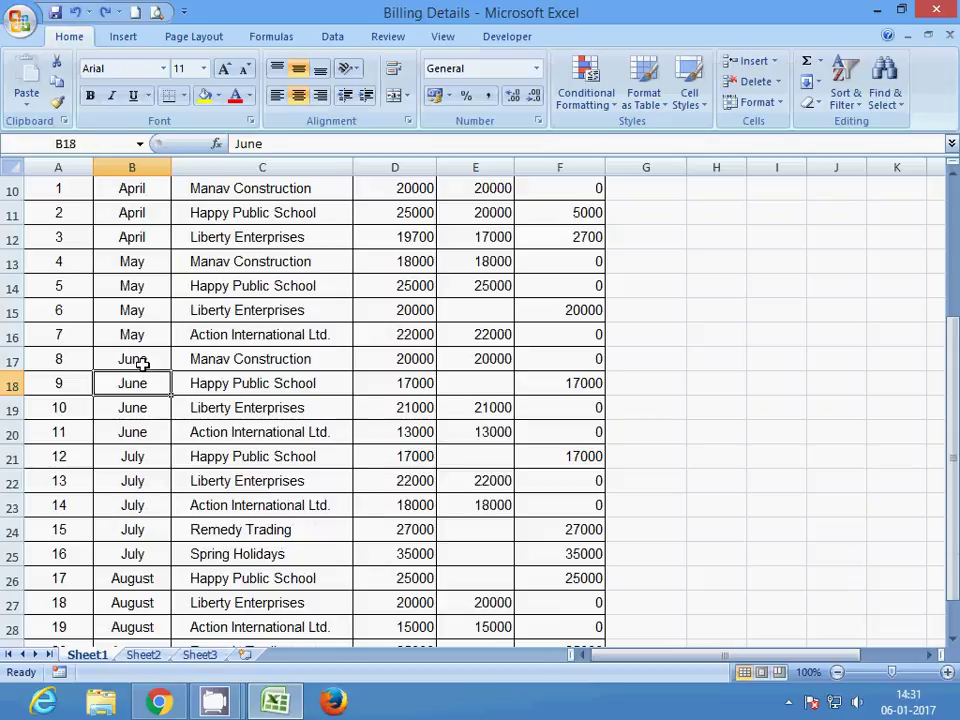
{"action": "left_click", "coordinate": [143, 400]}
{"action": "left_click", "coordinate": [140, 456]}
{"action": "scroll", "coordinate": [231, 467], "scroll_direction": "down", "scroll_amount": 2}
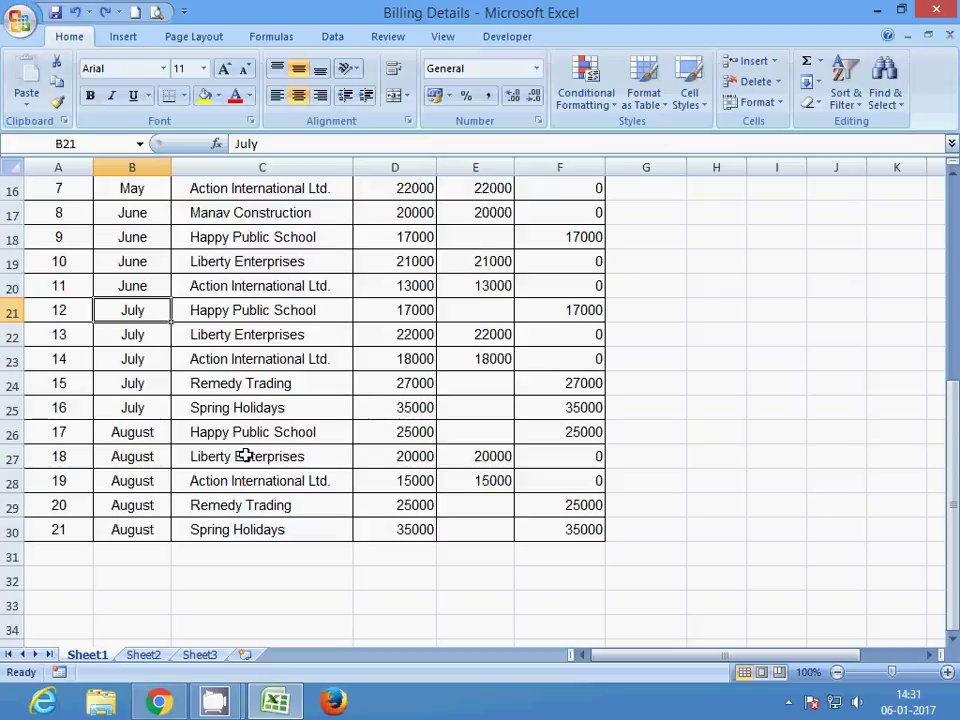
- Read the record of bill 12 across its month, client, amount, received and balance cells
{"action": "scroll", "coordinate": [313, 408], "scroll_direction": "up", "scroll_amount": 4}
{"action": "scroll", "coordinate": [190, 423], "scroll_direction": "down", "scroll_amount": 3}
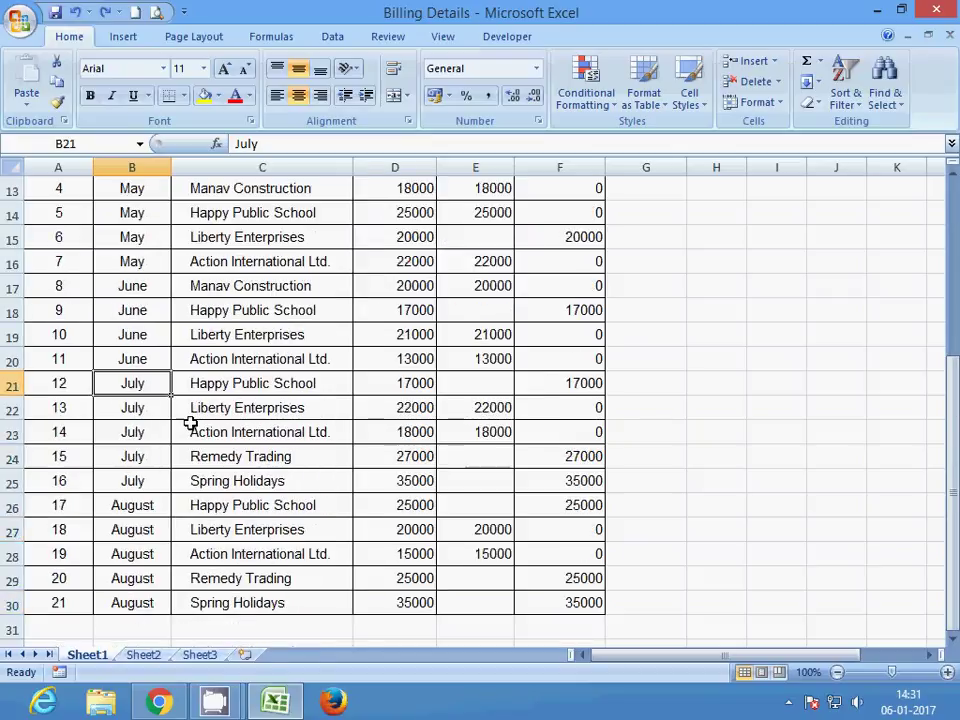
{"action": "left_click", "coordinate": [64, 381]}
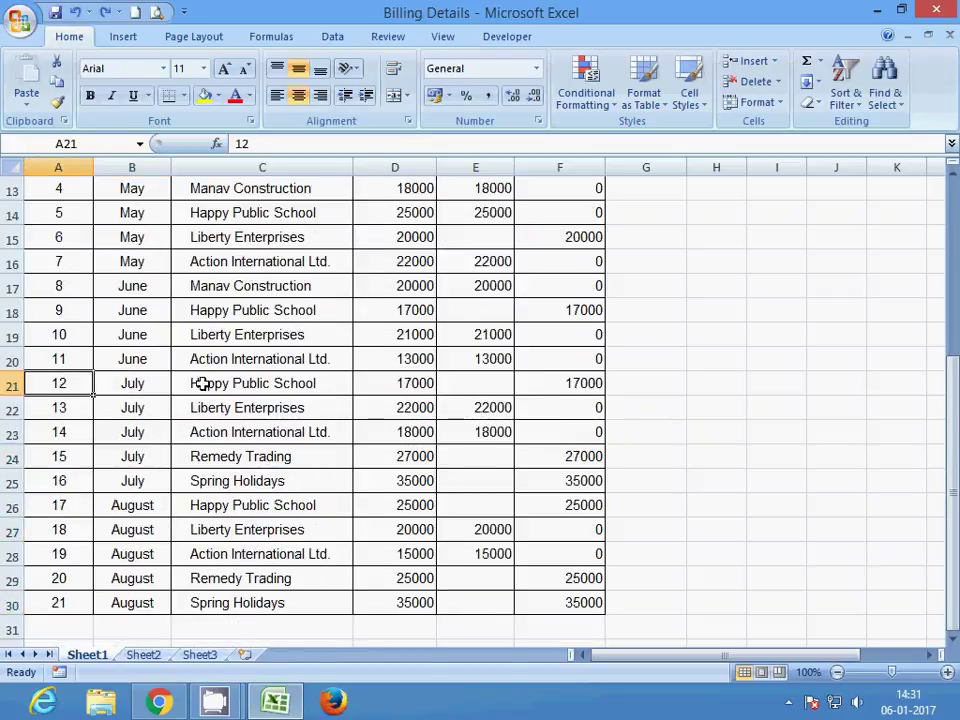
{"action": "left_click", "coordinate": [140, 390]}
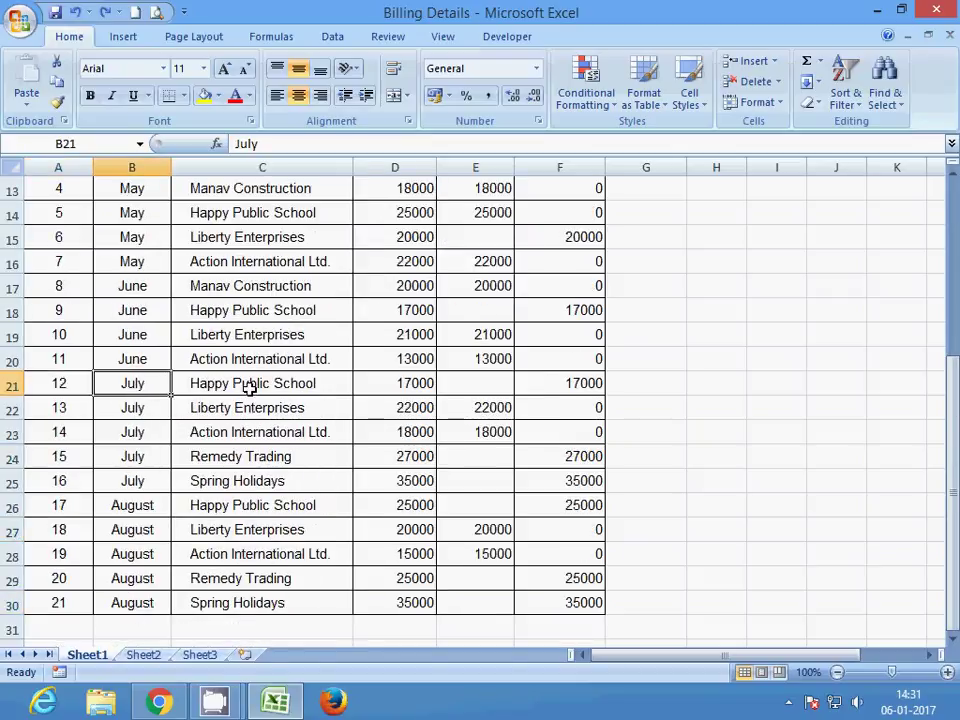
{"action": "left_click", "coordinate": [285, 391]}
{"action": "left_click", "coordinate": [426, 388]}
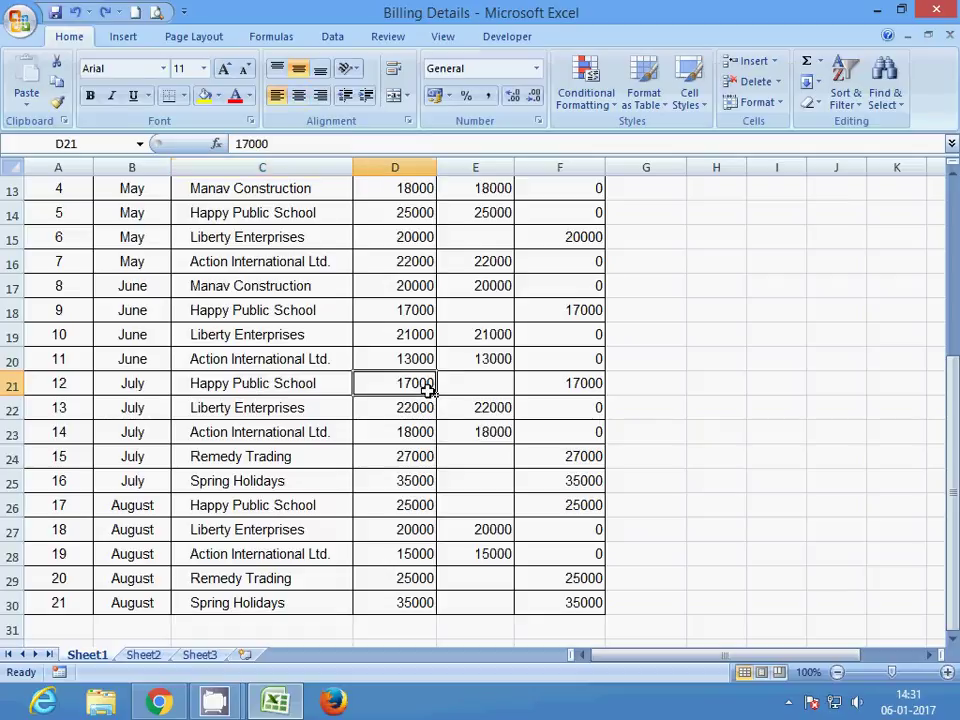
{"action": "left_click", "coordinate": [494, 391]}
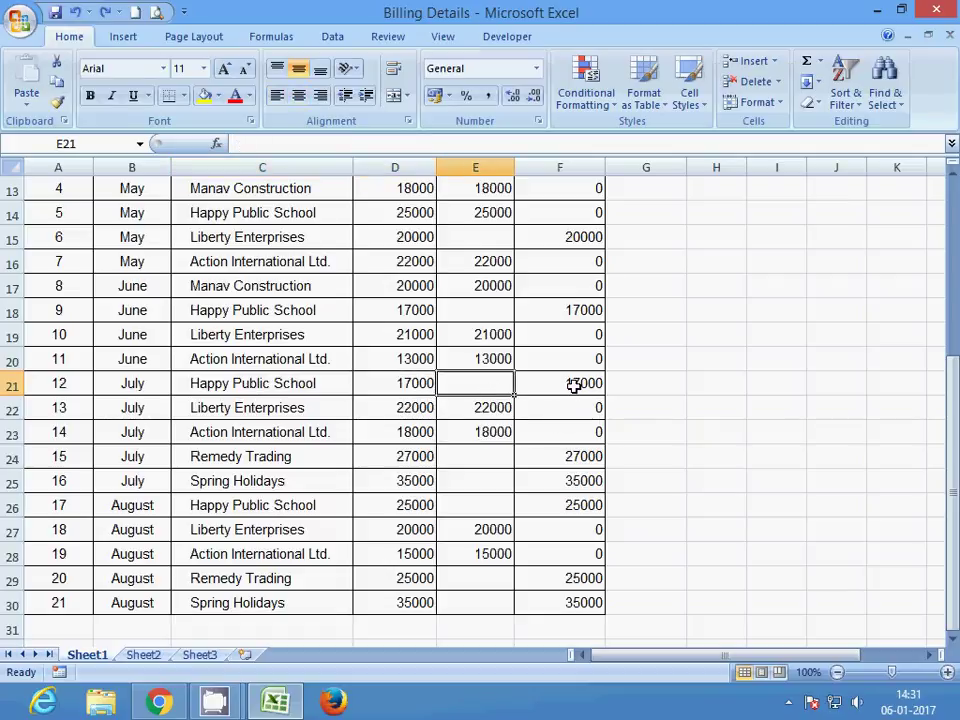
{"action": "left_click", "coordinate": [574, 383]}
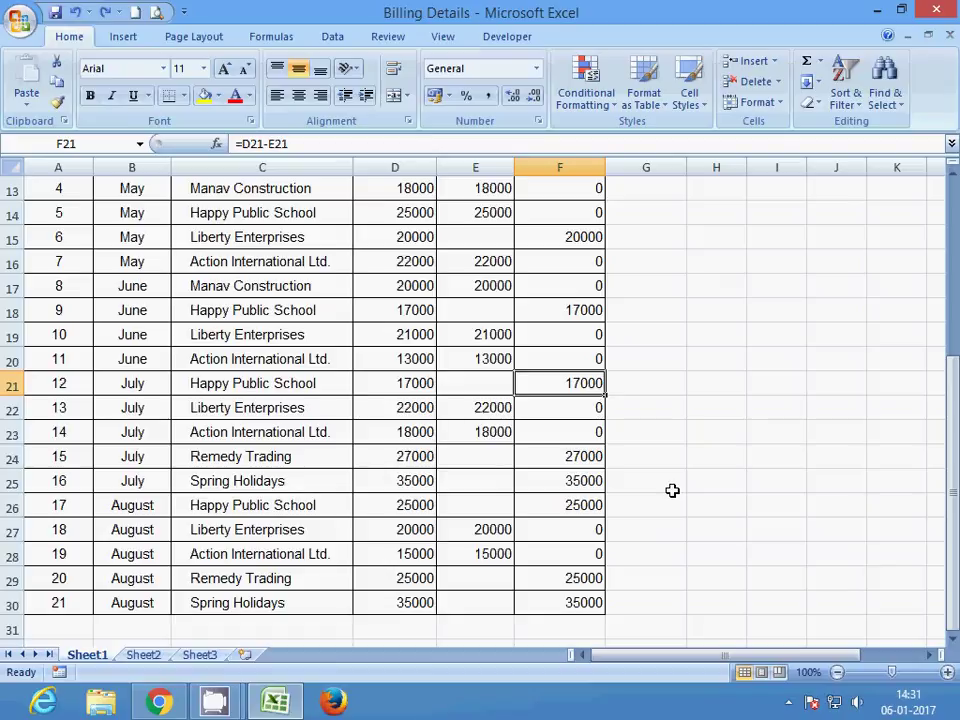
- Examine where the billing list ends and the empty rows below it
{"action": "scroll", "coordinate": [672, 490], "scroll_direction": "down", "scroll_amount": 2}
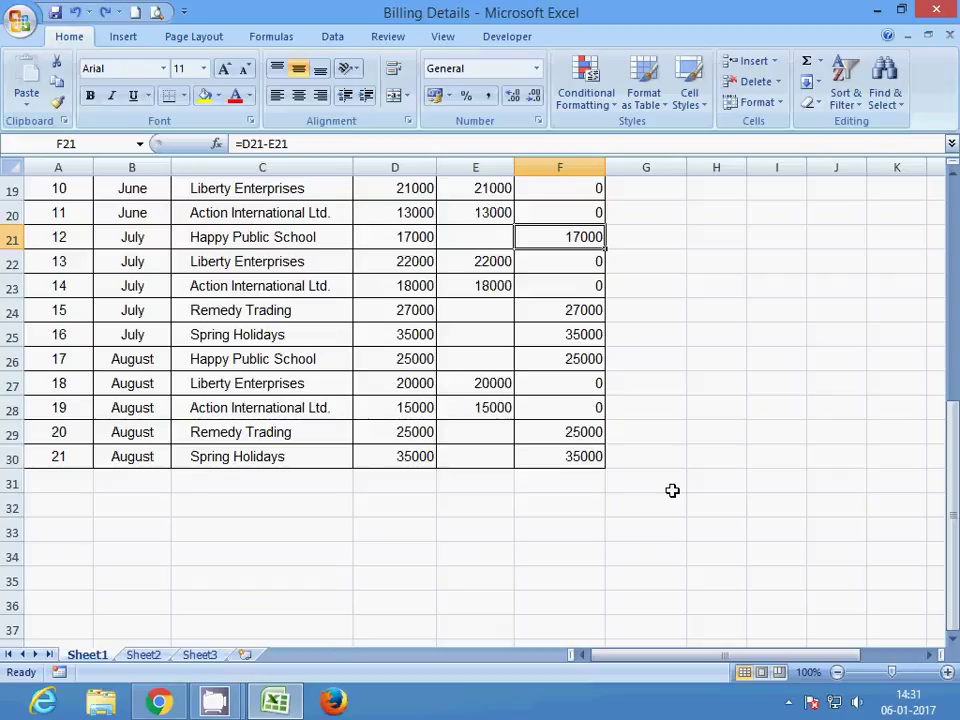
{"action": "scroll", "coordinate": [672, 490], "scroll_direction": "up", "scroll_amount": 4}
{"action": "scroll", "coordinate": [672, 490], "scroll_direction": "up", "scroll_amount": 1}
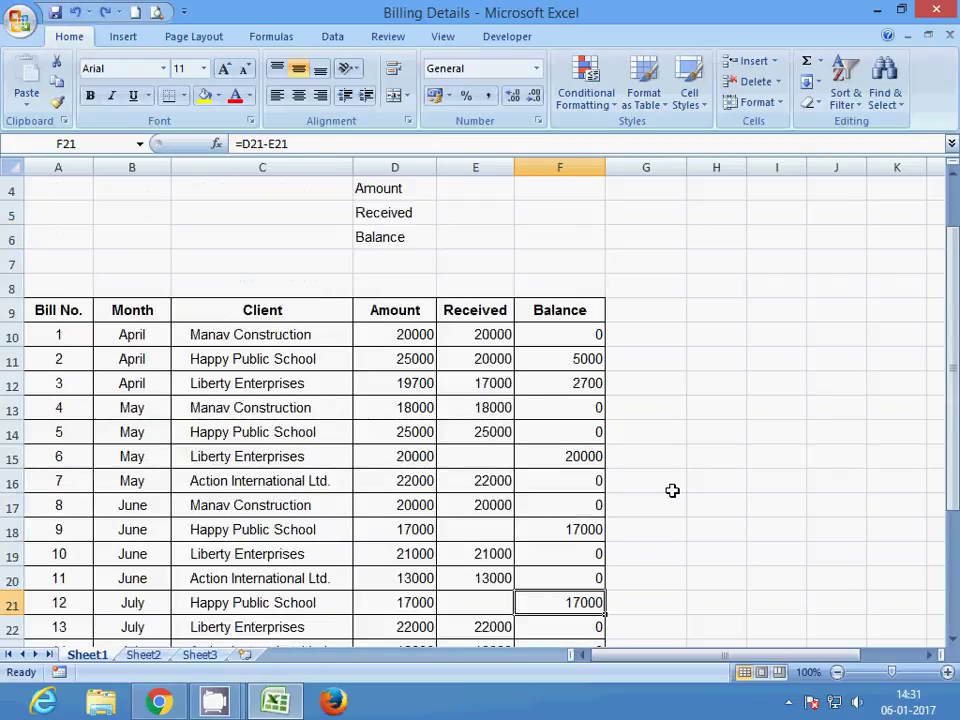
{"action": "scroll", "coordinate": [141, 572], "scroll_direction": "down", "scroll_amount": 4}
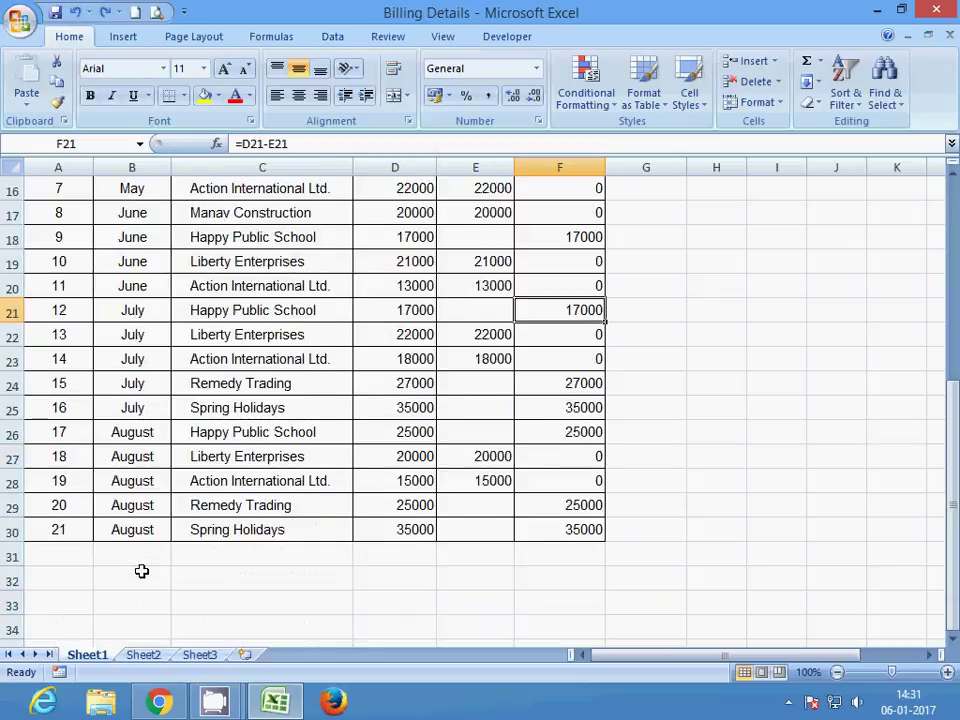
{"action": "left_click", "coordinate": [49, 532]}
{"action": "scroll", "coordinate": [77, 536], "scroll_direction": "down", "scroll_amount": 2}
{"action": "scroll", "coordinate": [77, 536], "scroll_direction": "down", "scroll_amount": 20}
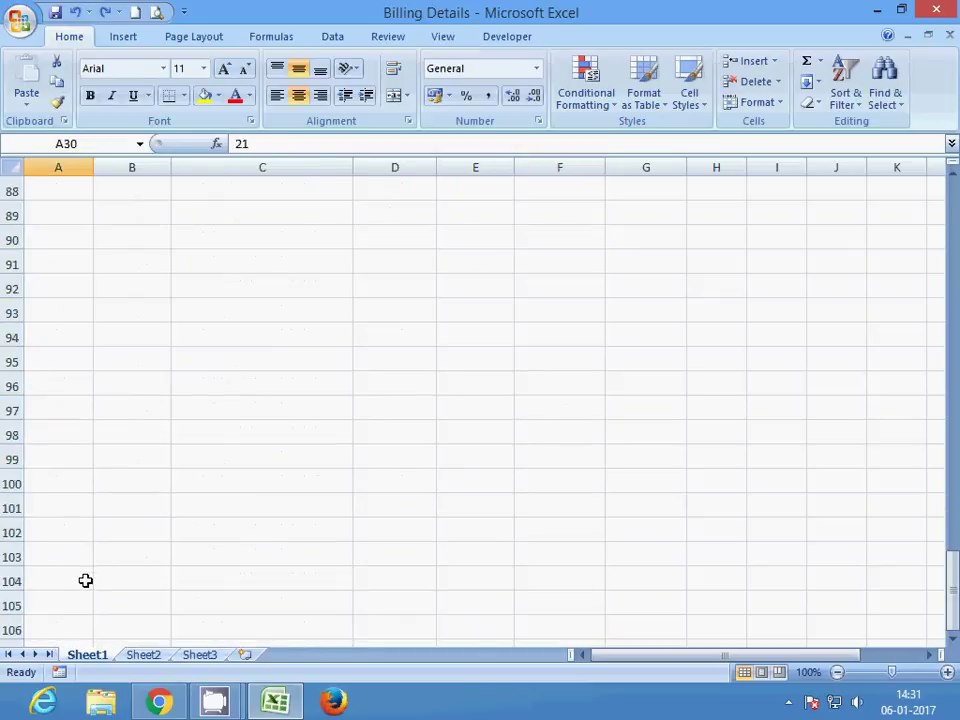
{"action": "left_click", "coordinate": [62, 627]}
{"action": "scroll", "coordinate": [97, 605], "scroll_direction": "up", "scroll_amount": 20}
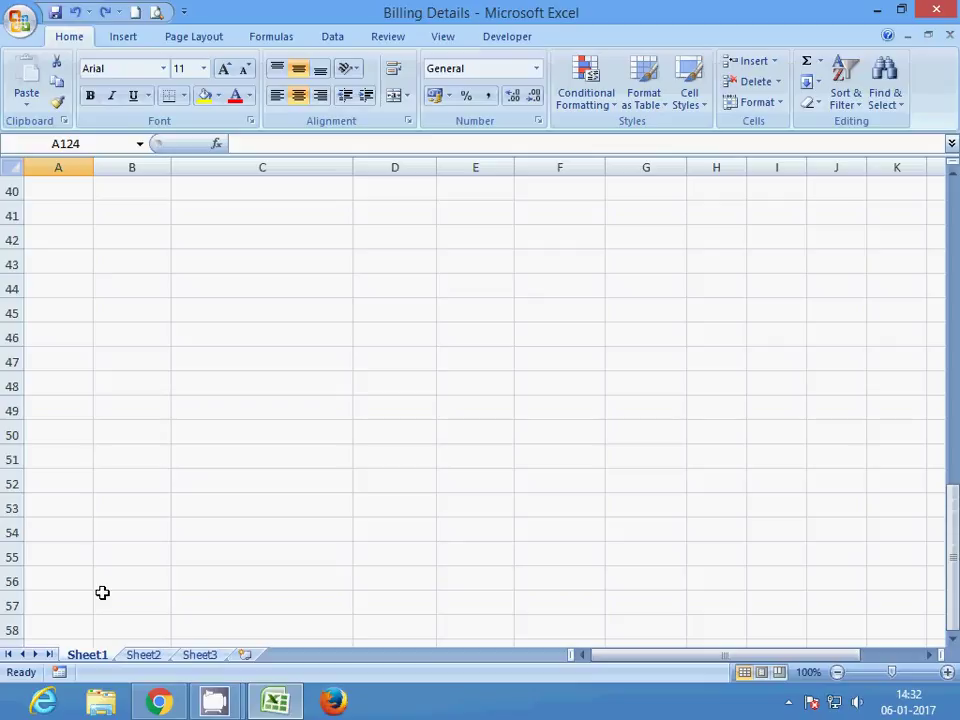
{"action": "scroll", "coordinate": [102, 593], "scroll_direction": "up", "scroll_amount": 12}
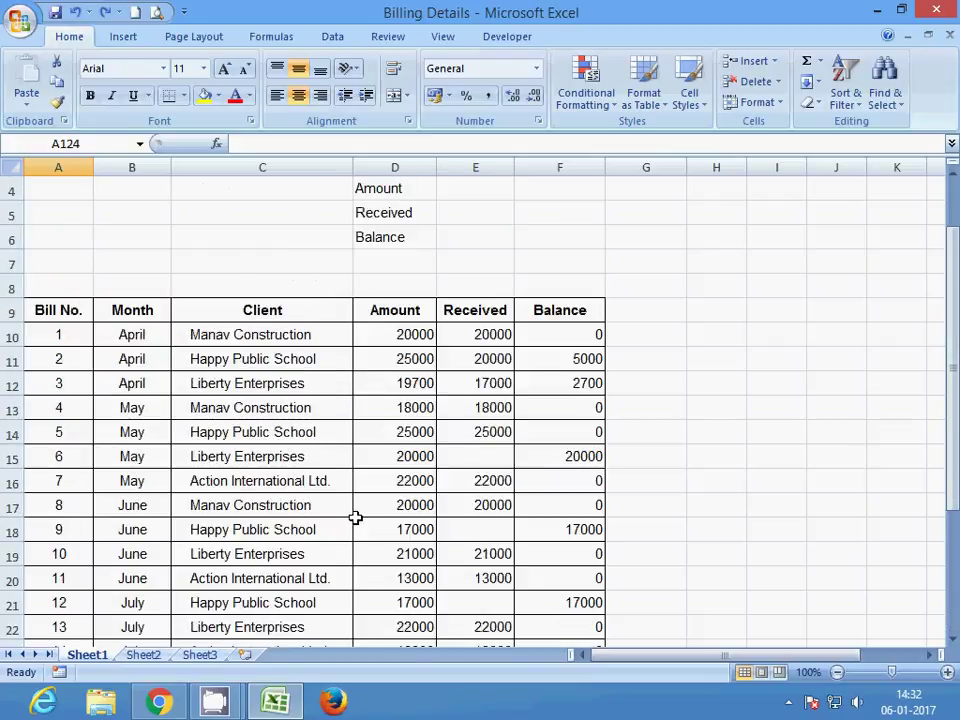
- Read the record of bill 9 across its month, client, amount and received cells
{"action": "left_click", "coordinate": [77, 533]}
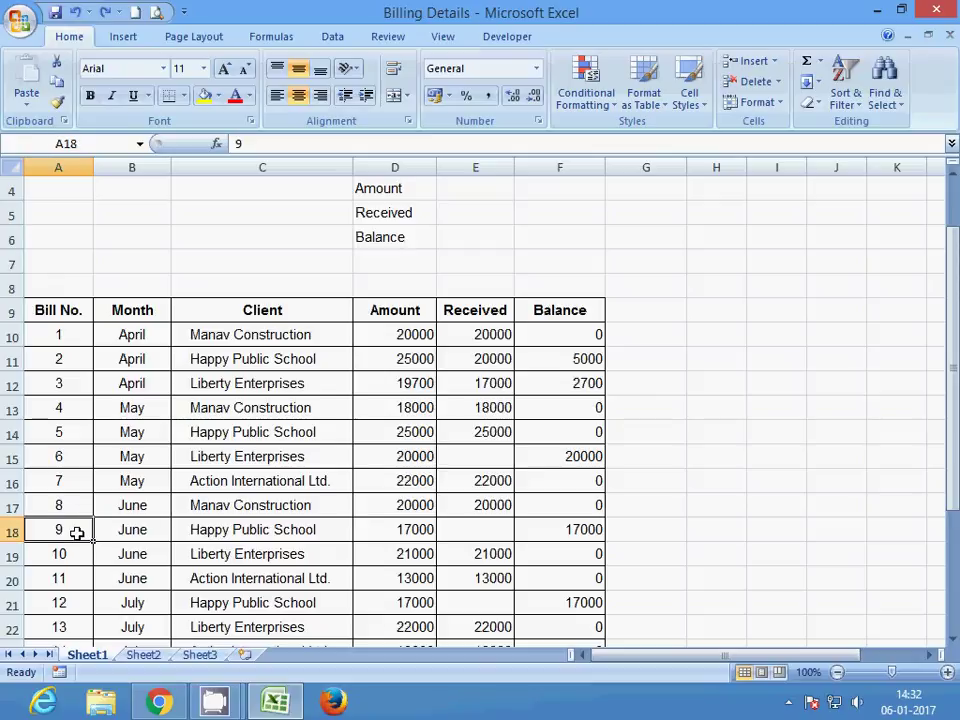
{"action": "left_click", "coordinate": [140, 531]}
{"action": "left_click", "coordinate": [225, 533]}
{"action": "left_click", "coordinate": [395, 532]}
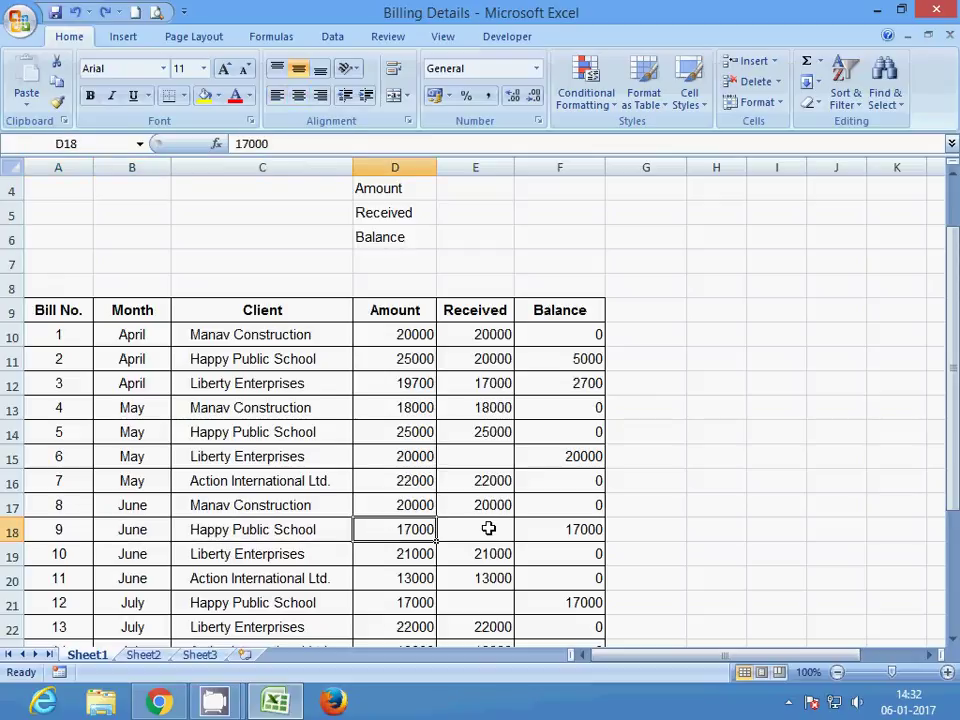
{"action": "left_click", "coordinate": [488, 528]}
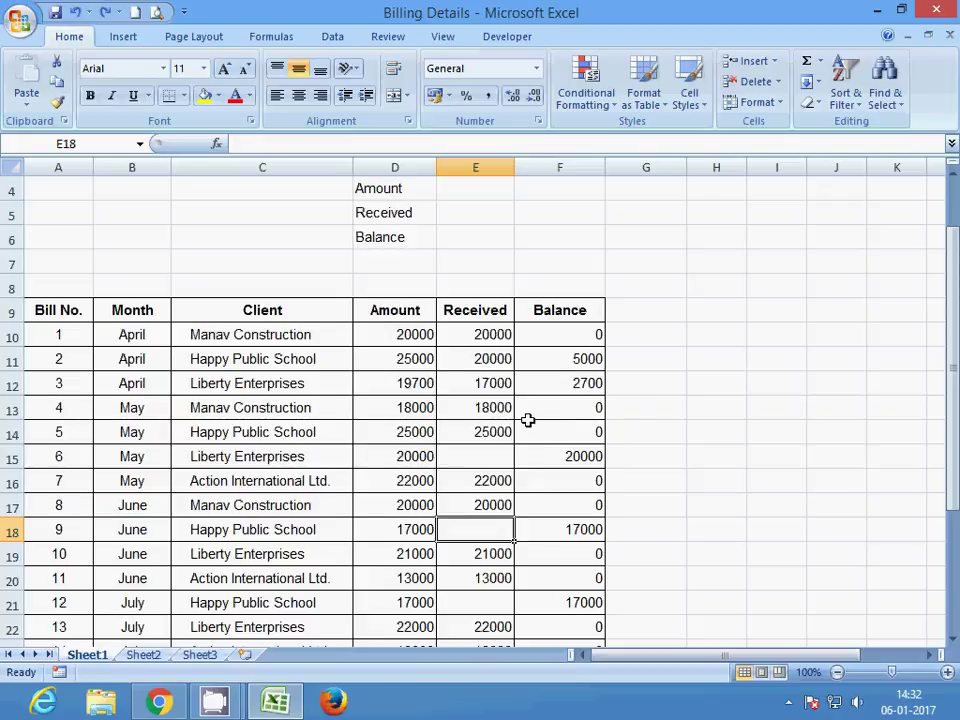
{"action": "scroll", "coordinate": [527, 420], "scroll_direction": "up", "scroll_amount": 1}
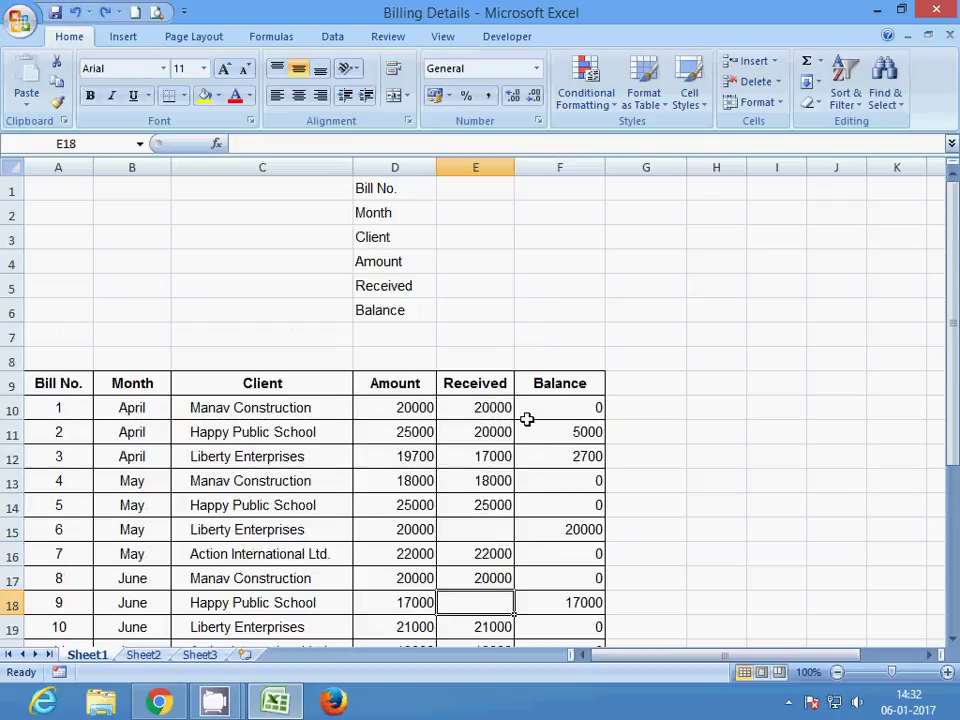
- Enter 7 as the lookup bill number in cell E1, beside the Bill No. label
{"action": "left_click", "coordinate": [479, 190]}
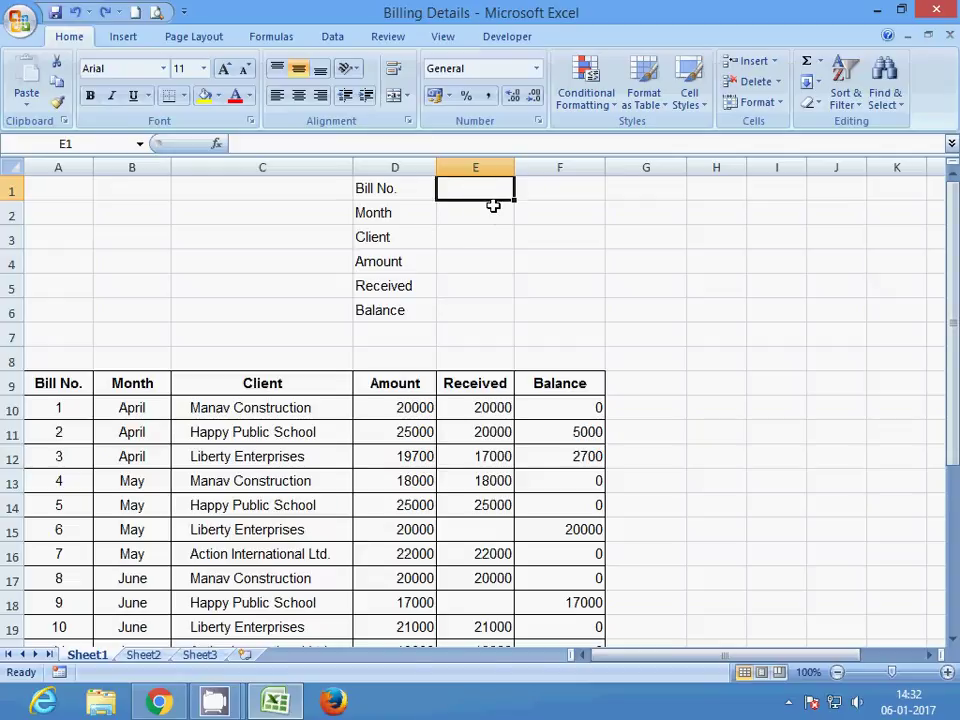
{"action": "type", "text": "7"}
{"action": "key", "text": "Return"}
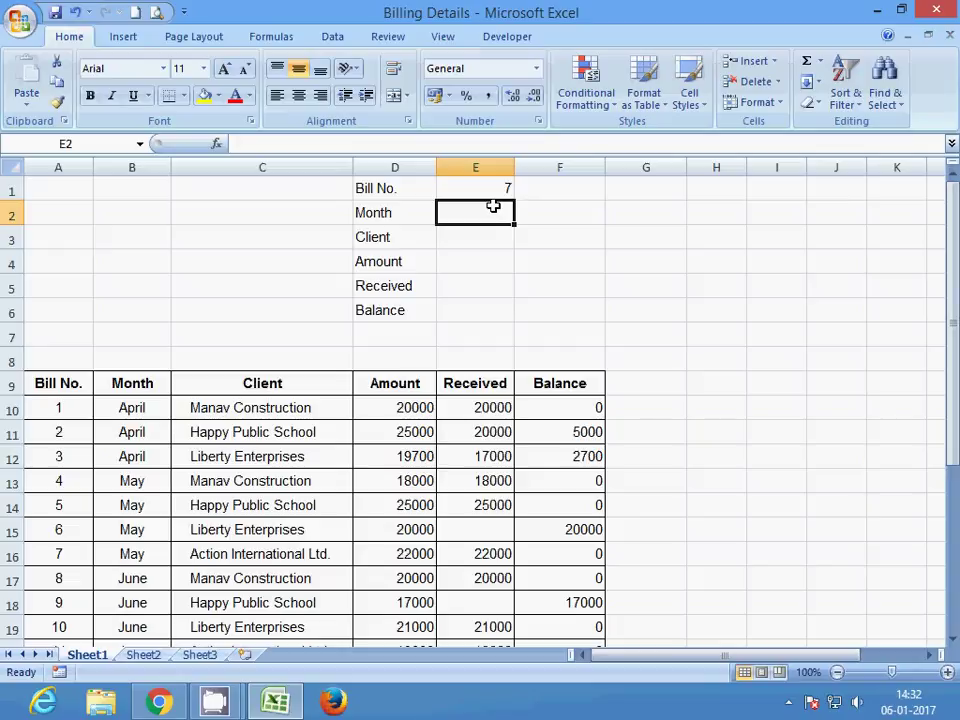
{"action": "key", "text": "Return"}
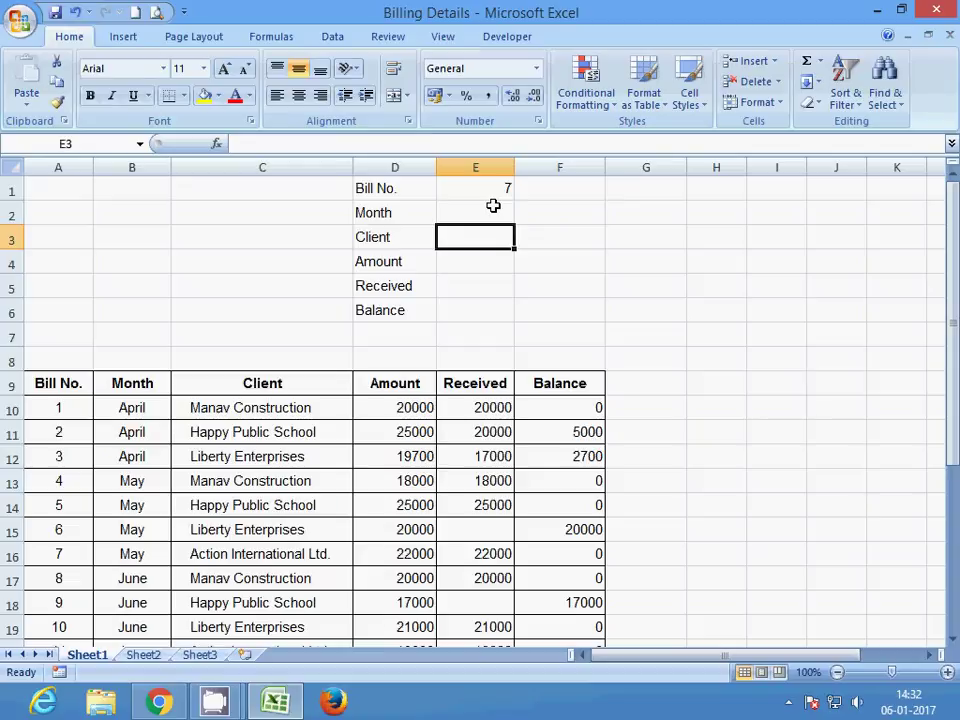
- Examine the empty result cells beside the Client to Balance labels and the billing list down to its last bill
{"action": "key", "text": "Return"}
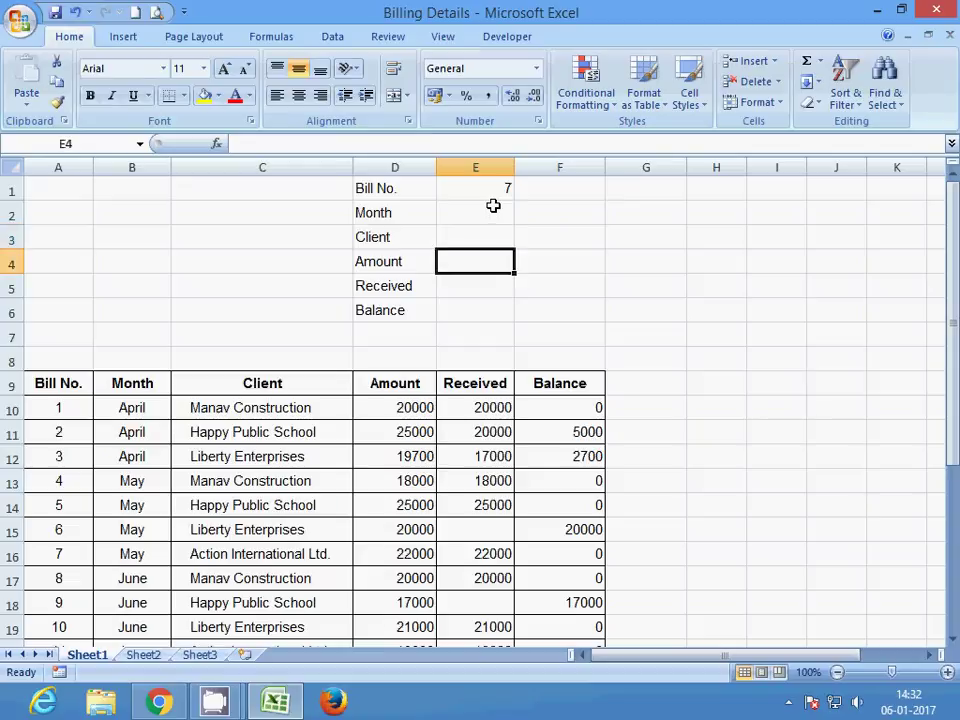
{"action": "key", "text": "Return"}
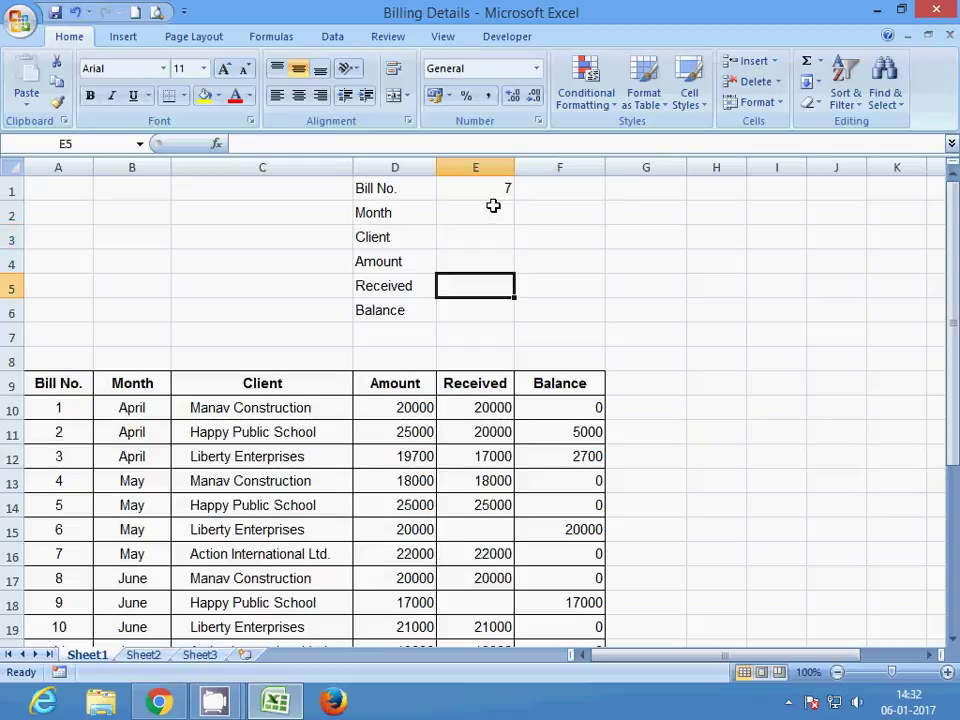
{"action": "key", "text": "Return"}
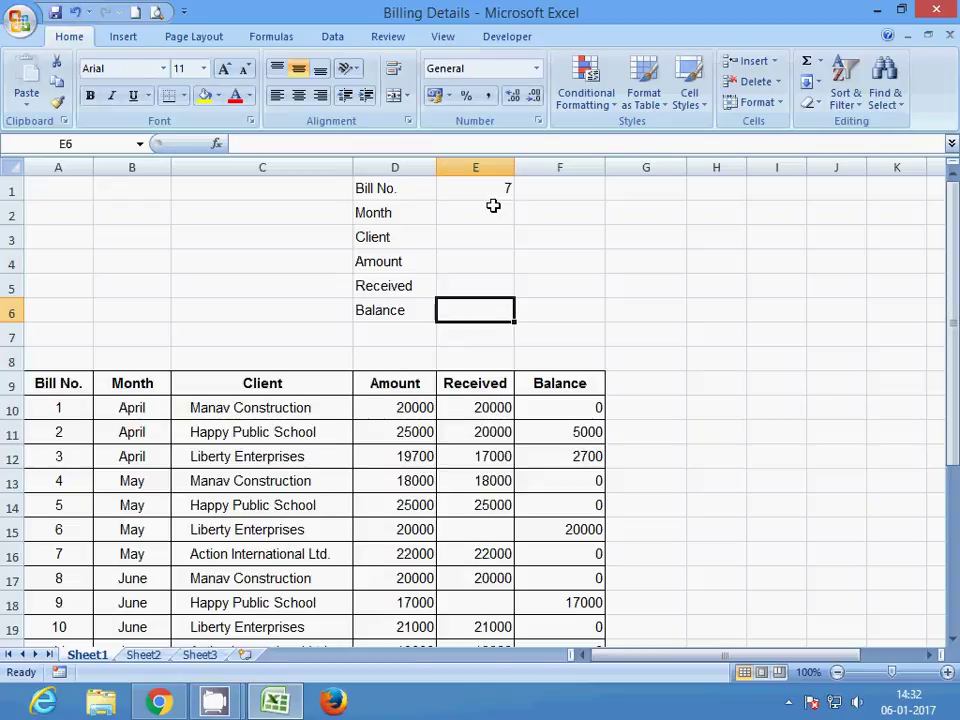
{"action": "scroll", "coordinate": [514, 431], "scroll_direction": "down", "scroll_amount": 6}
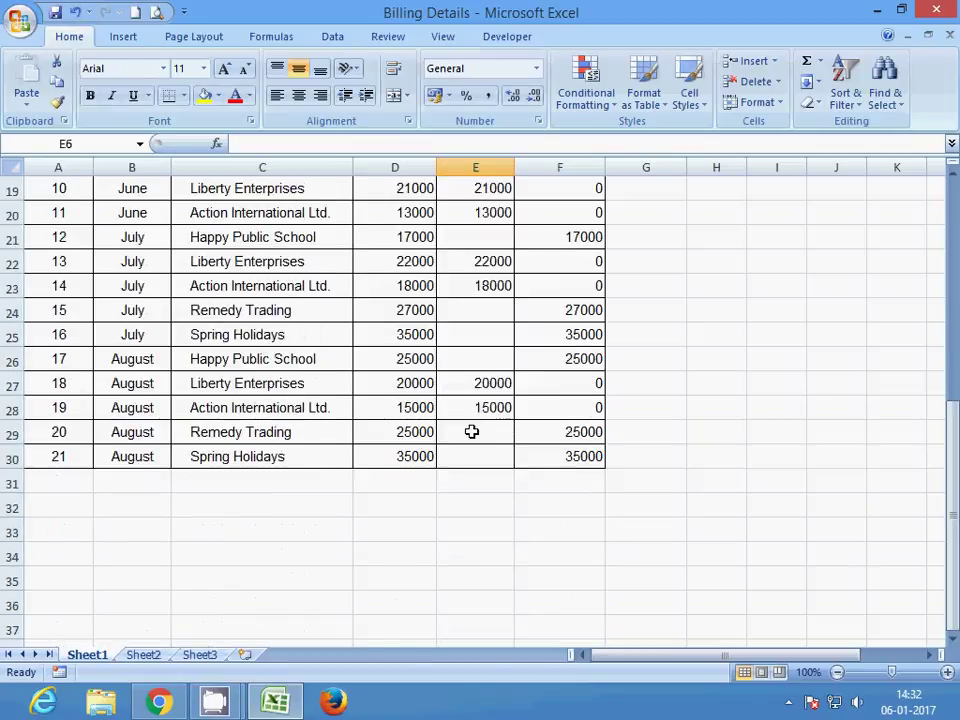
{"action": "scroll", "coordinate": [471, 431], "scroll_direction": "up", "scroll_amount": 4}
{"action": "scroll", "coordinate": [471, 431], "scroll_direction": "down", "scroll_amount": 3}
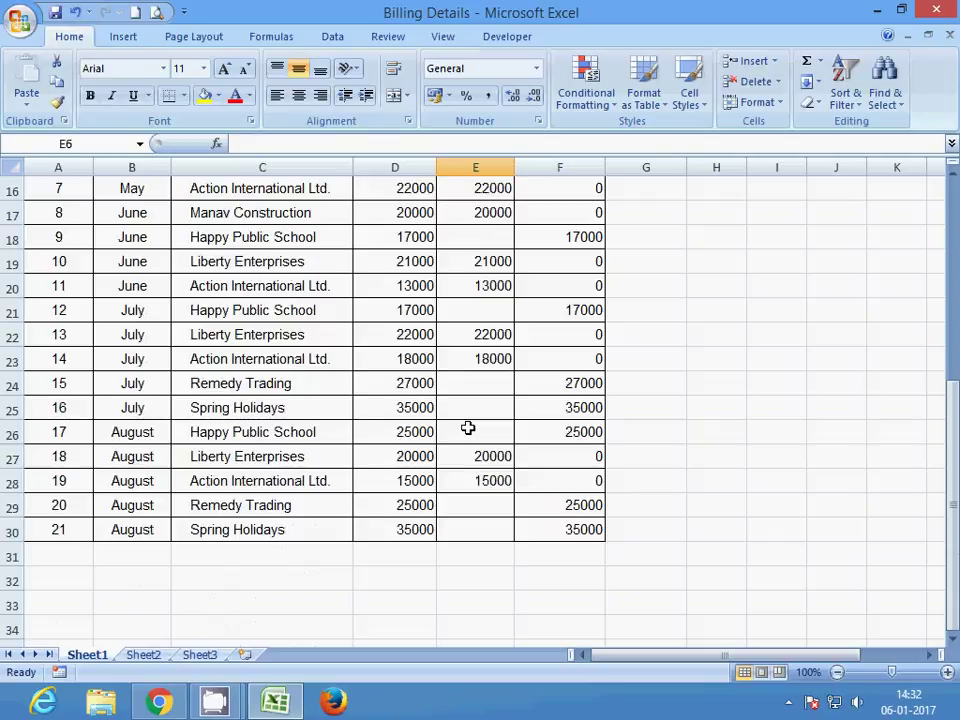
{"action": "scroll", "coordinate": [468, 428], "scroll_direction": "up", "scroll_amount": 5}
{"action": "left_click", "coordinate": [456, 203]}
{"action": "left_click", "coordinate": [459, 236]}
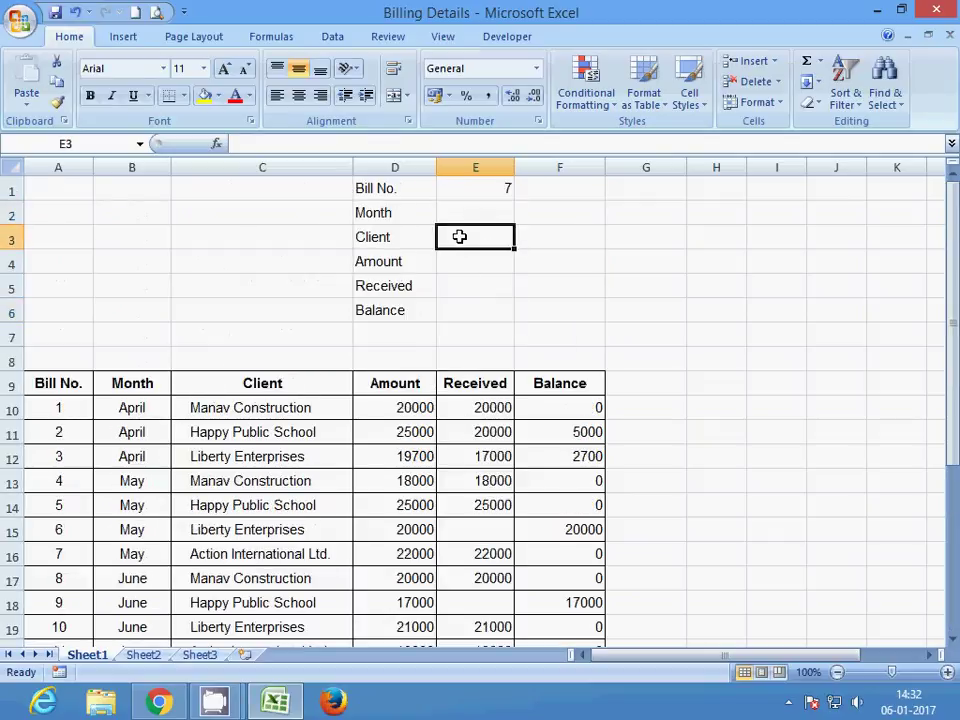
{"action": "left_click", "coordinate": [459, 285]}
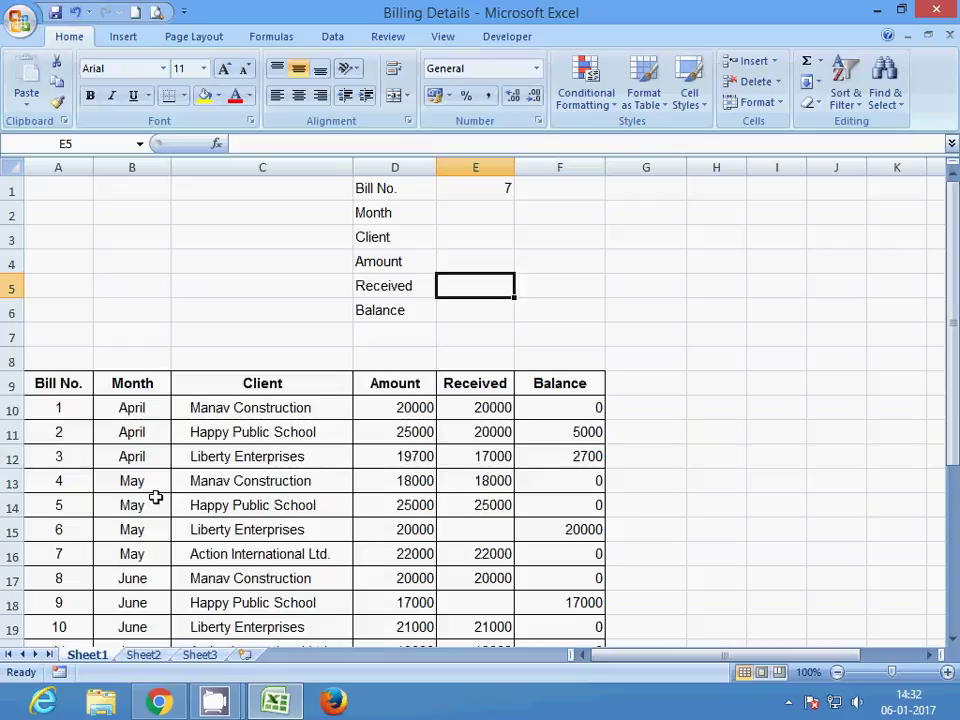
{"action": "scroll", "coordinate": [156, 497], "scroll_direction": "down", "scroll_amount": 8}
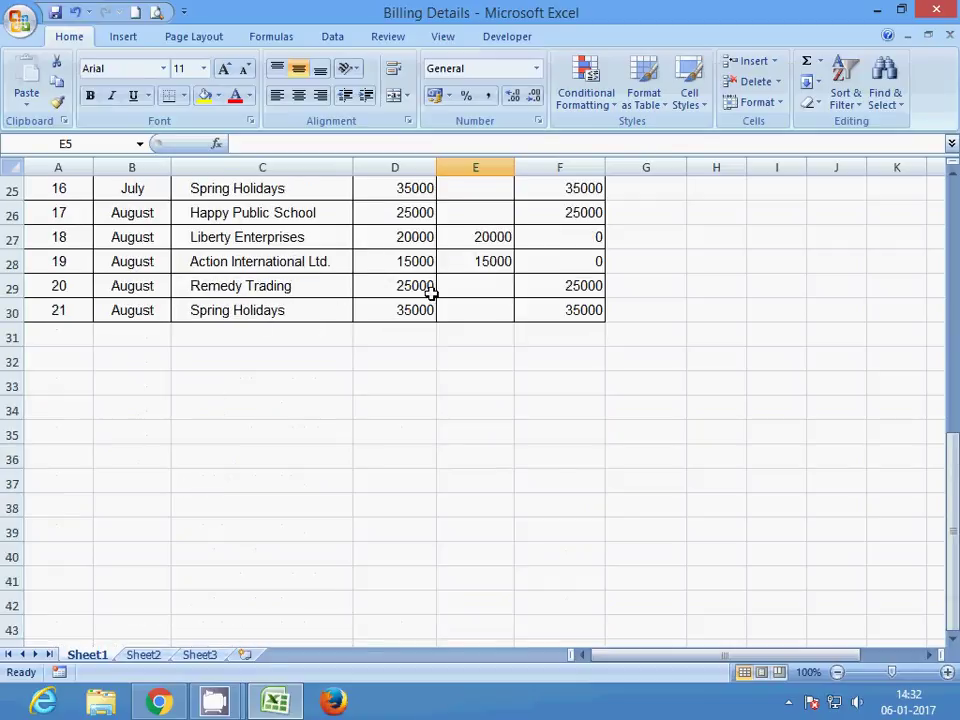
{"action": "left_click", "coordinate": [408, 264]}
{"action": "scroll", "coordinate": [473, 433], "scroll_direction": "up", "scroll_amount": 8}
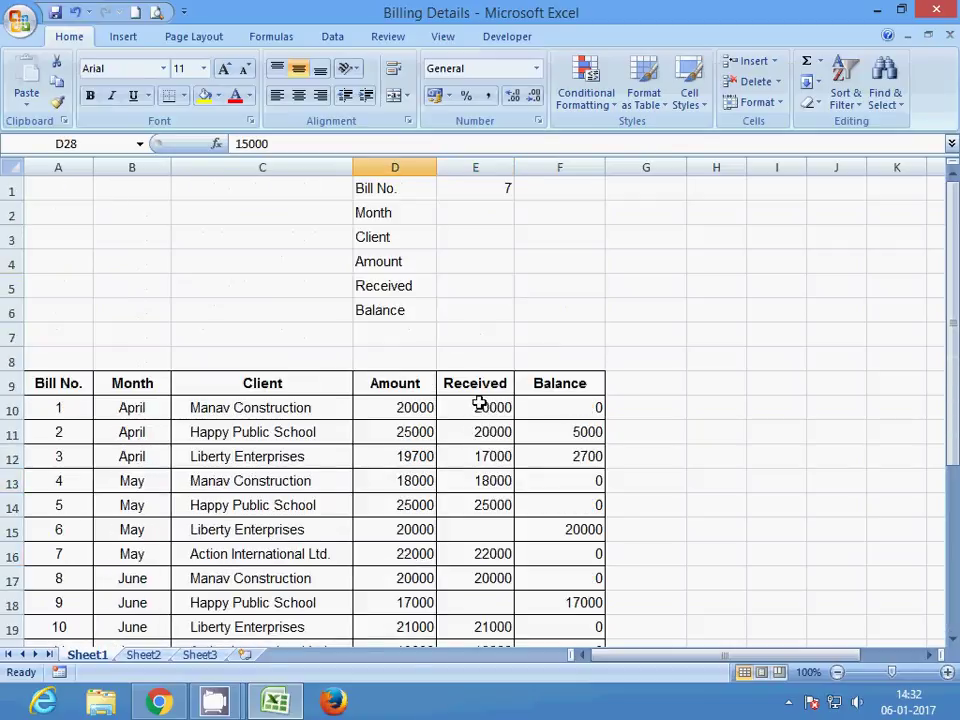
- Review the lookup bill number in E1 and the labels from Bill No. to Balance in D1:D6
{"action": "left_click", "coordinate": [476, 192]}
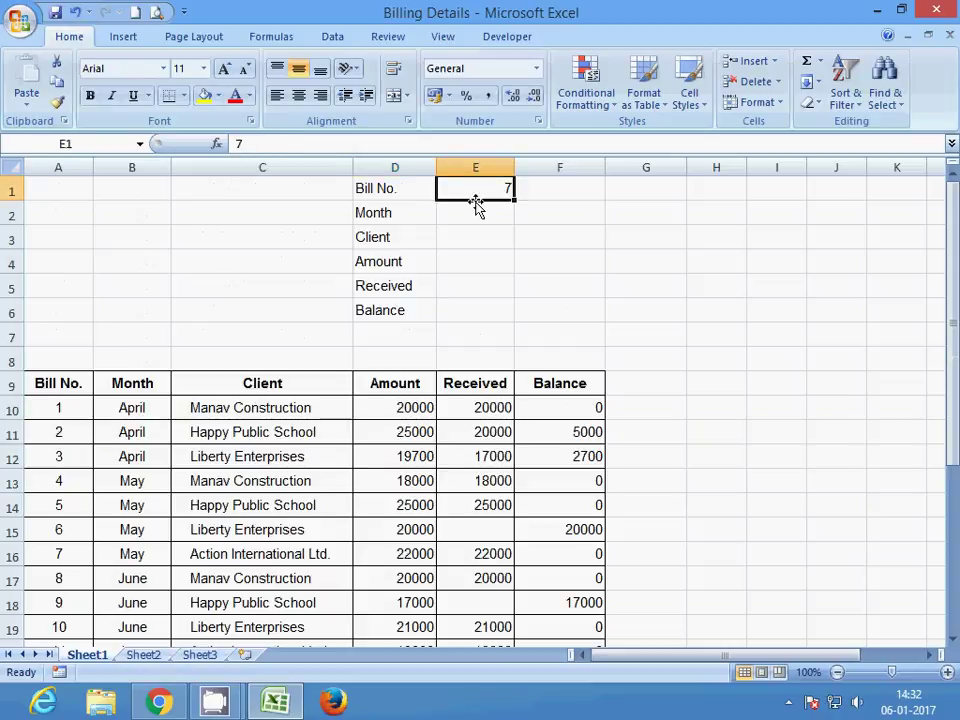
{"action": "left_click", "coordinate": [394, 194]}
{"action": "left_click", "coordinate": [397, 211]}
{"action": "left_click", "coordinate": [397, 240]}
{"action": "left_click", "coordinate": [397, 262]}
{"action": "left_click", "coordinate": [398, 286]}
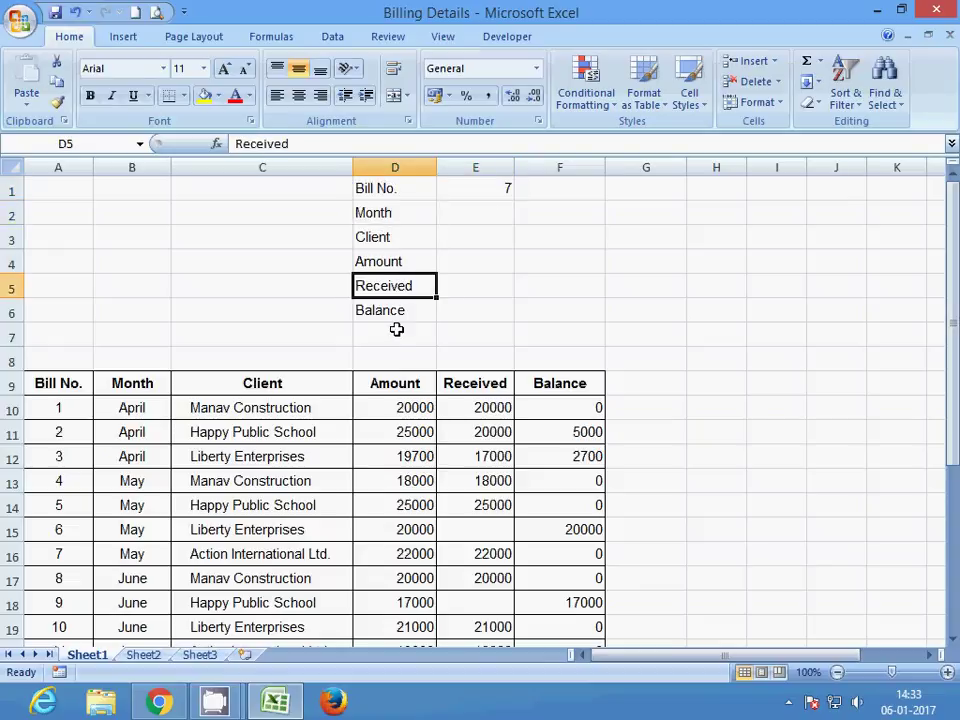
{"action": "left_click", "coordinate": [398, 310]}
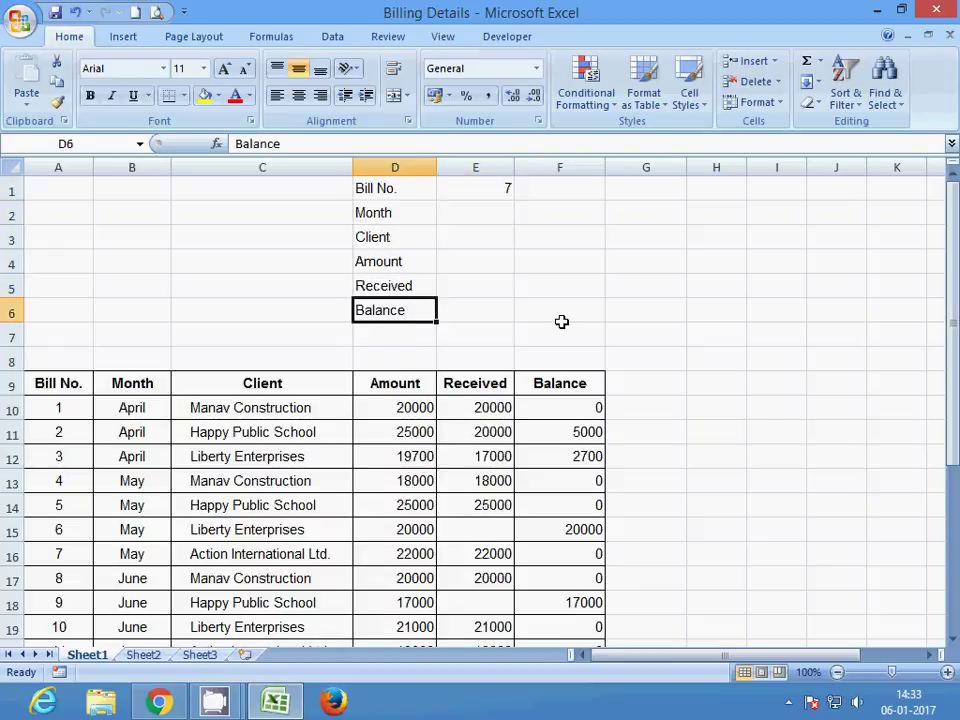
{"action": "left_click", "coordinate": [363, 212]}
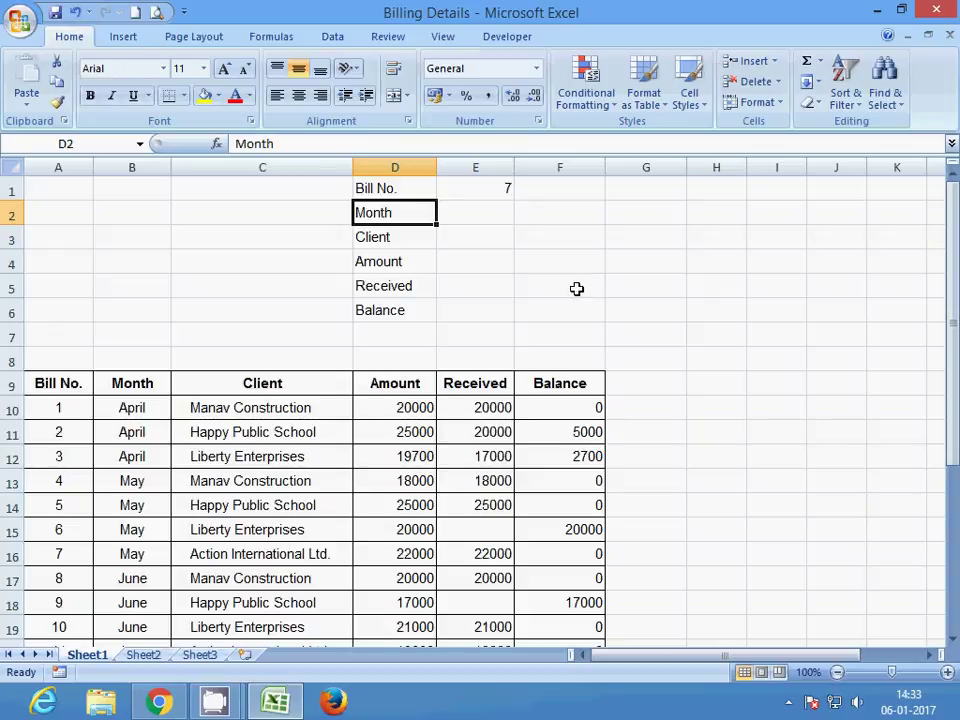
- Begin a LOOKUP formula in cell E2, beside the Month label, with E1 as the lookup value
{"action": "left_click", "coordinate": [489, 208]}
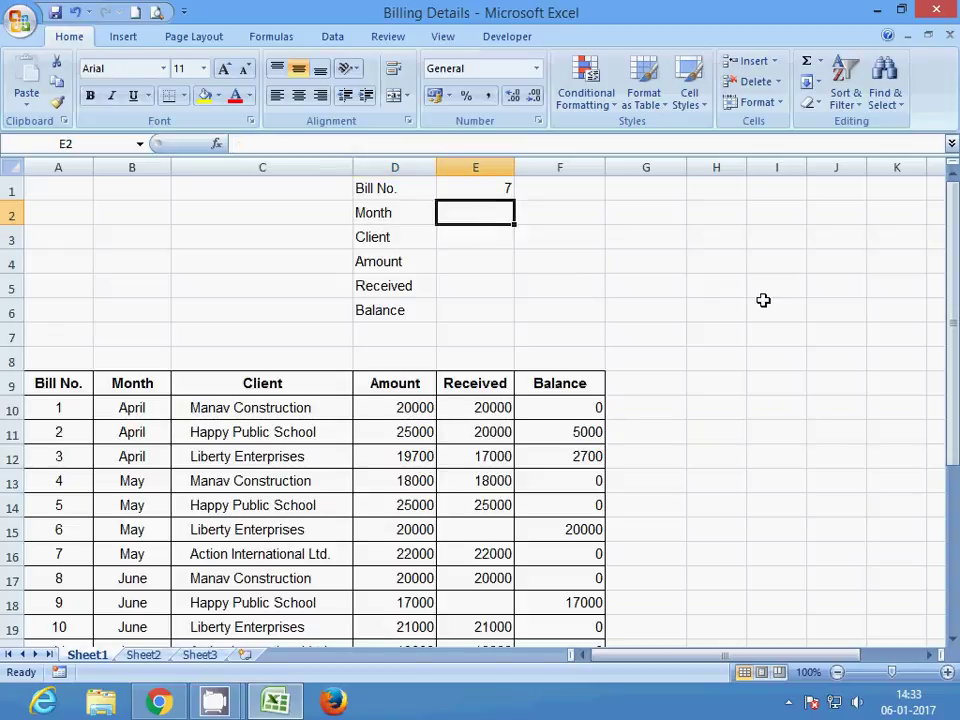
{"action": "type", "text": "="}
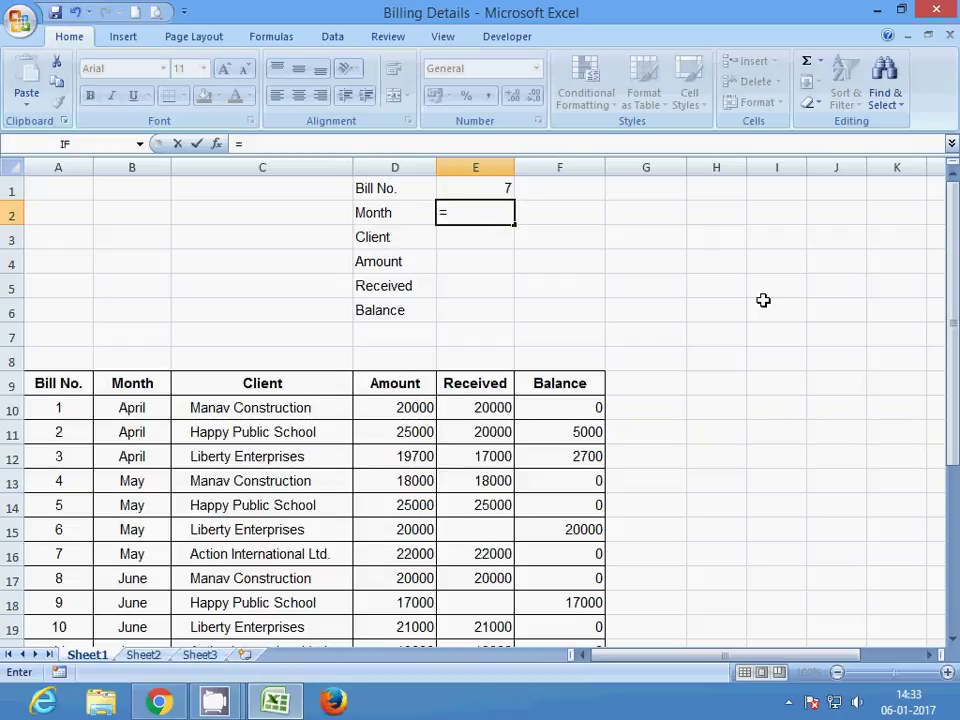
{"action": "type", "text": "lo"}
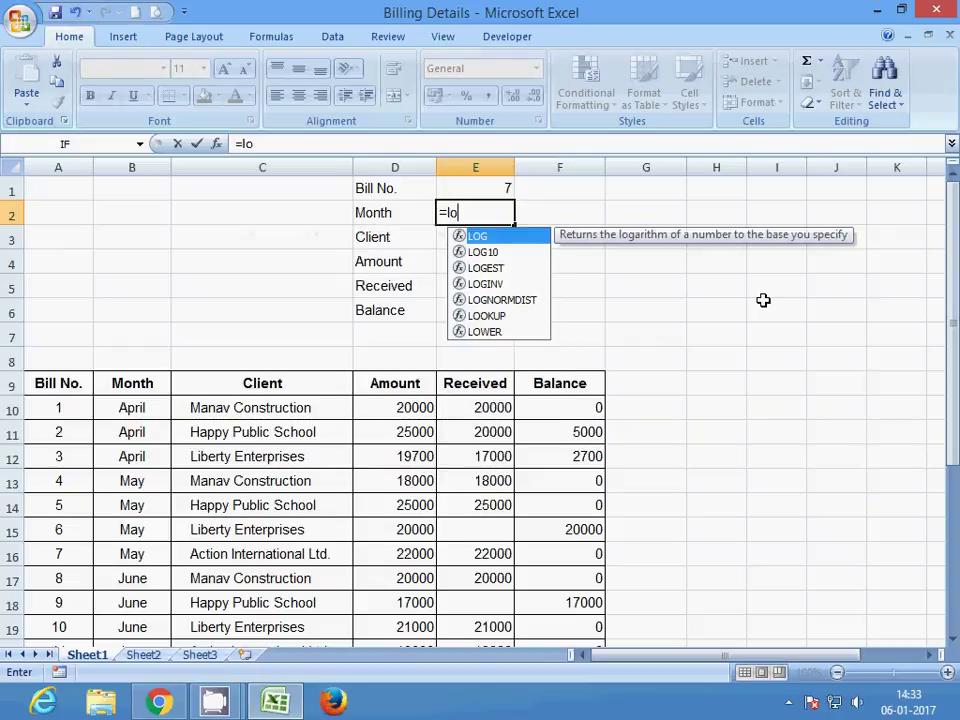
{"action": "type", "text": "ok"}
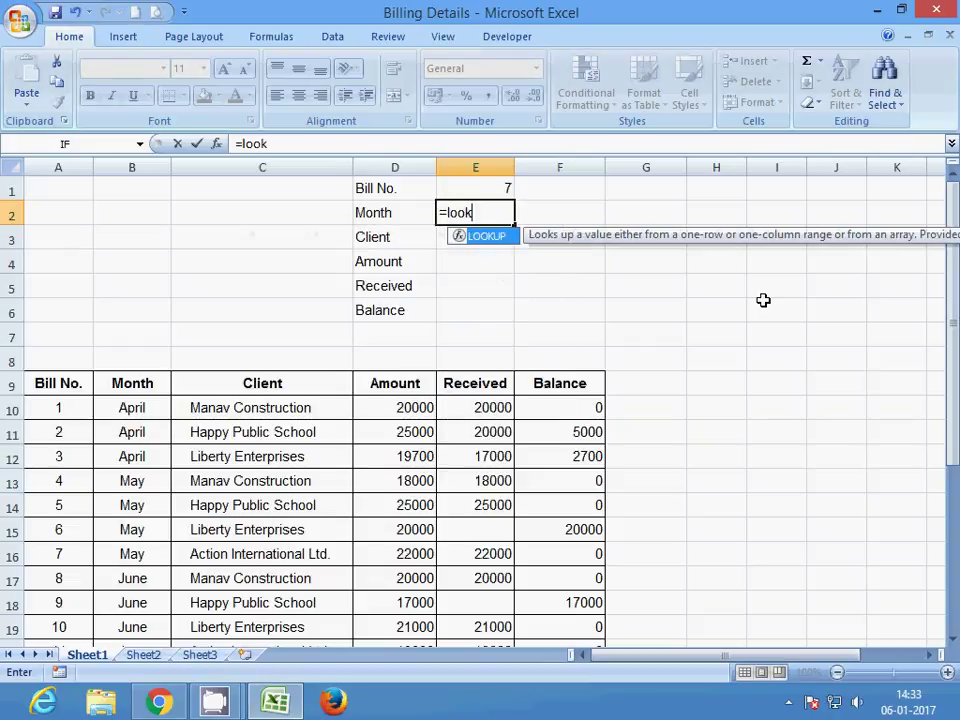
{"action": "double_click", "coordinate": [494, 240]}
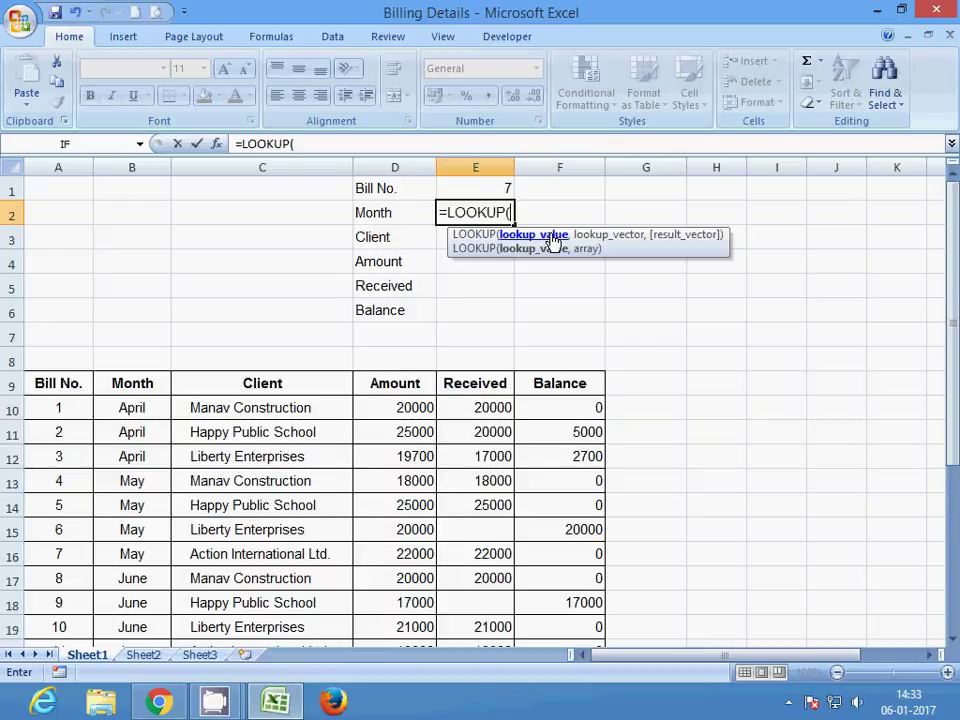
{"action": "left_click", "coordinate": [483, 187]}
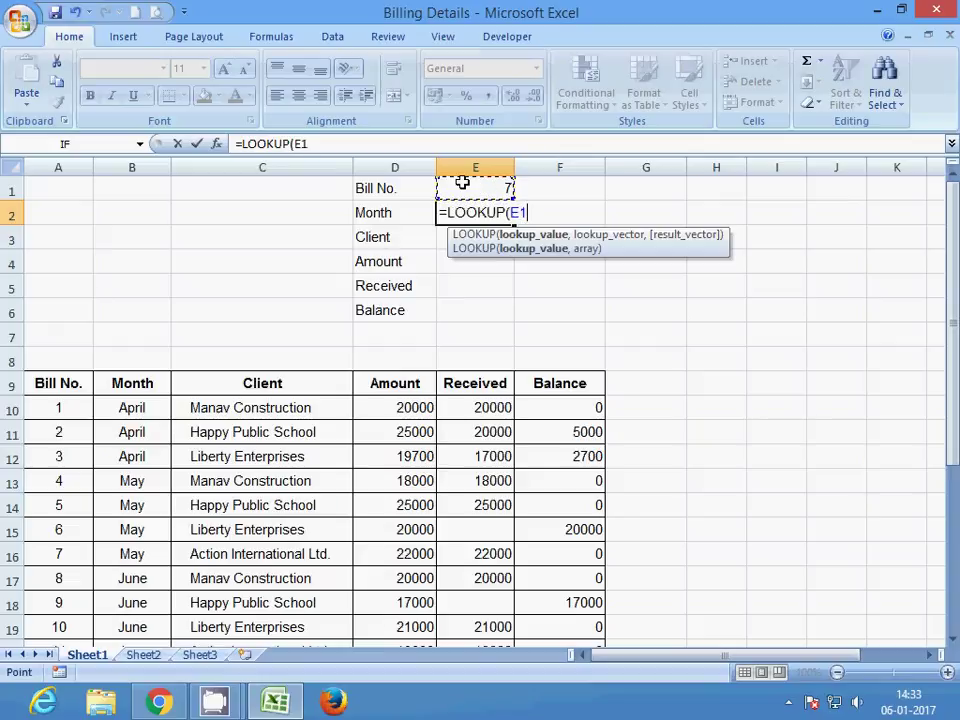
{"action": "left_click", "coordinate": [358, 144]}
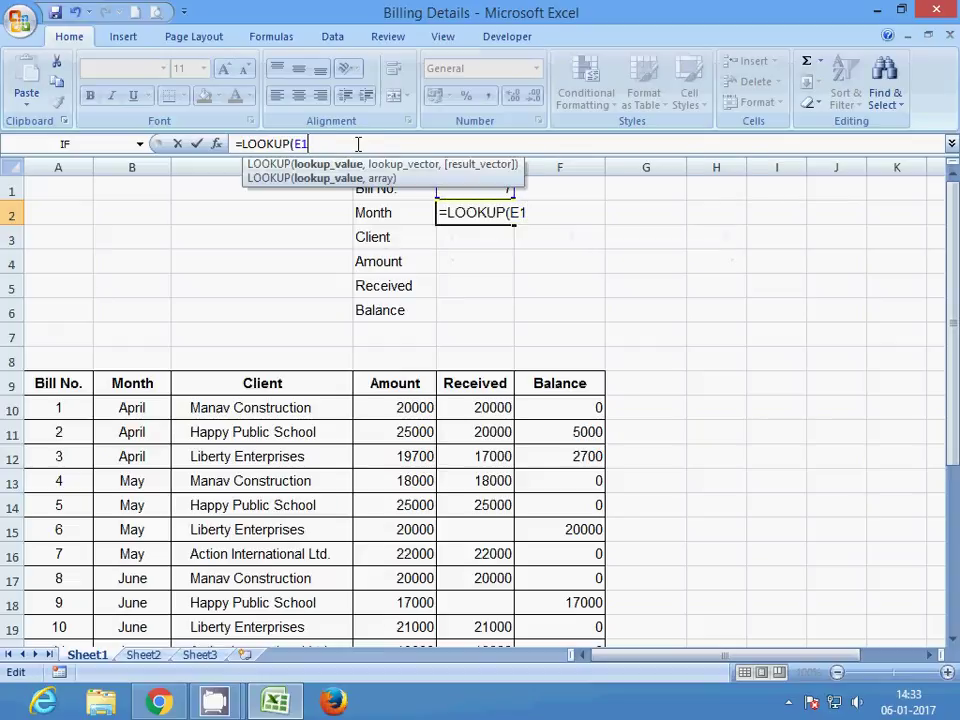
{"action": "type", "text": ","}
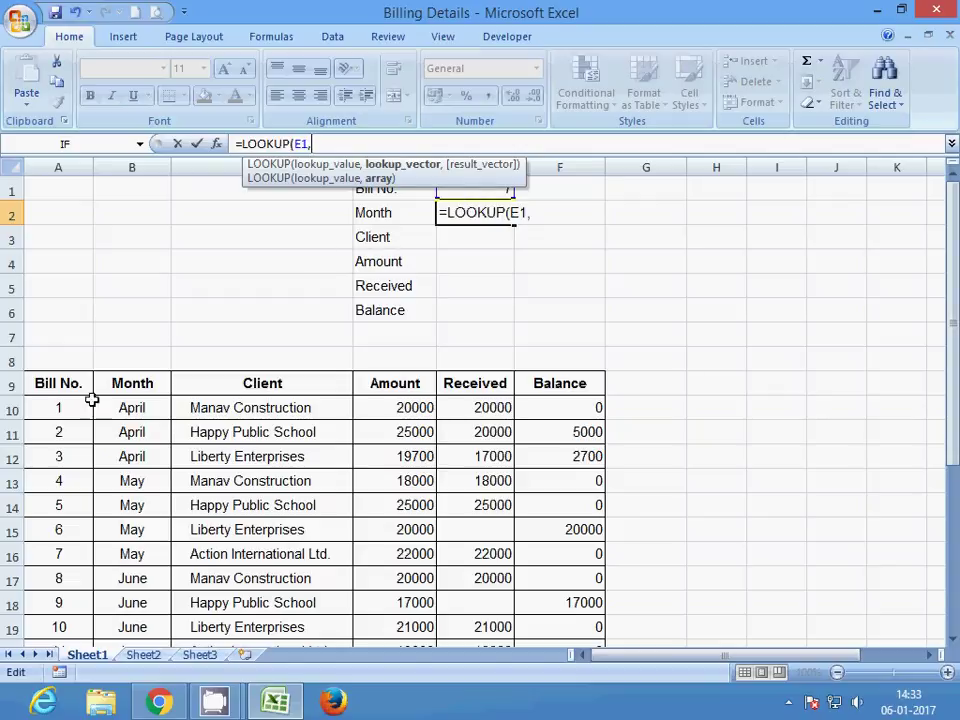
- Add the bill number range A10:A30 as the lookup vector of the E2 formula
{"action": "left_click_drag", "start_coordinate": [65, 406], "coordinate": [79, 606]}
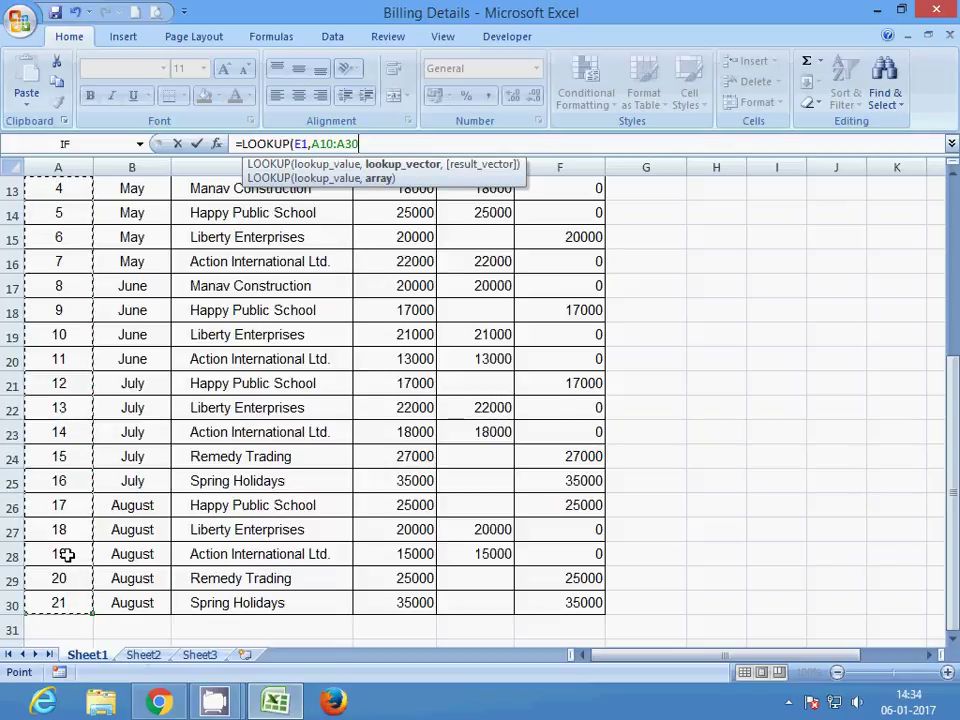
{"action": "left_click", "coordinate": [384, 144]}
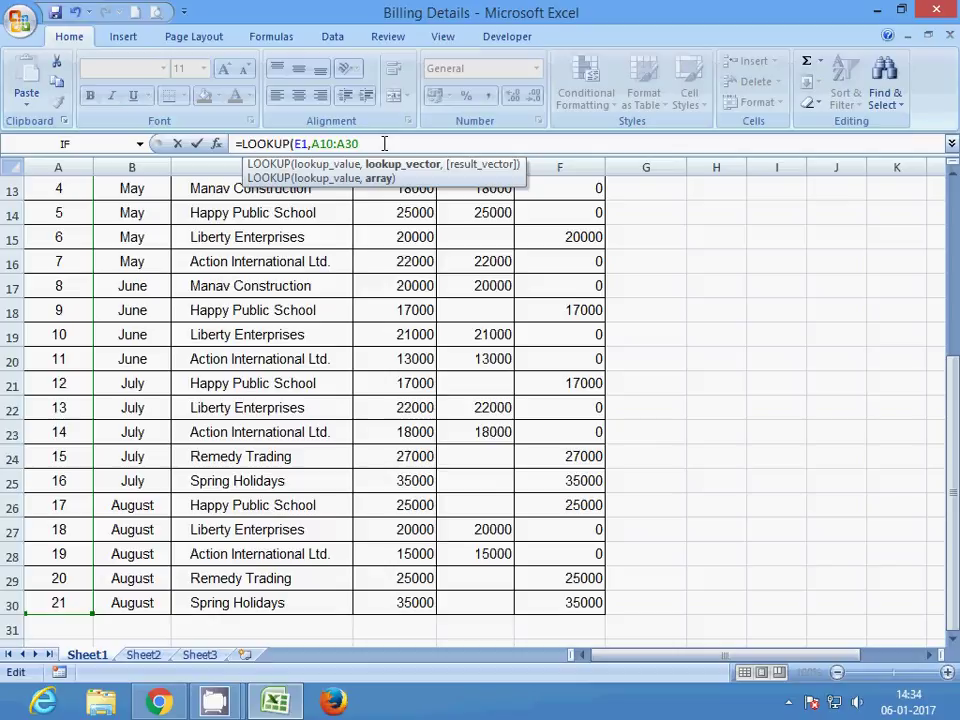
{"action": "type", "text": ","}
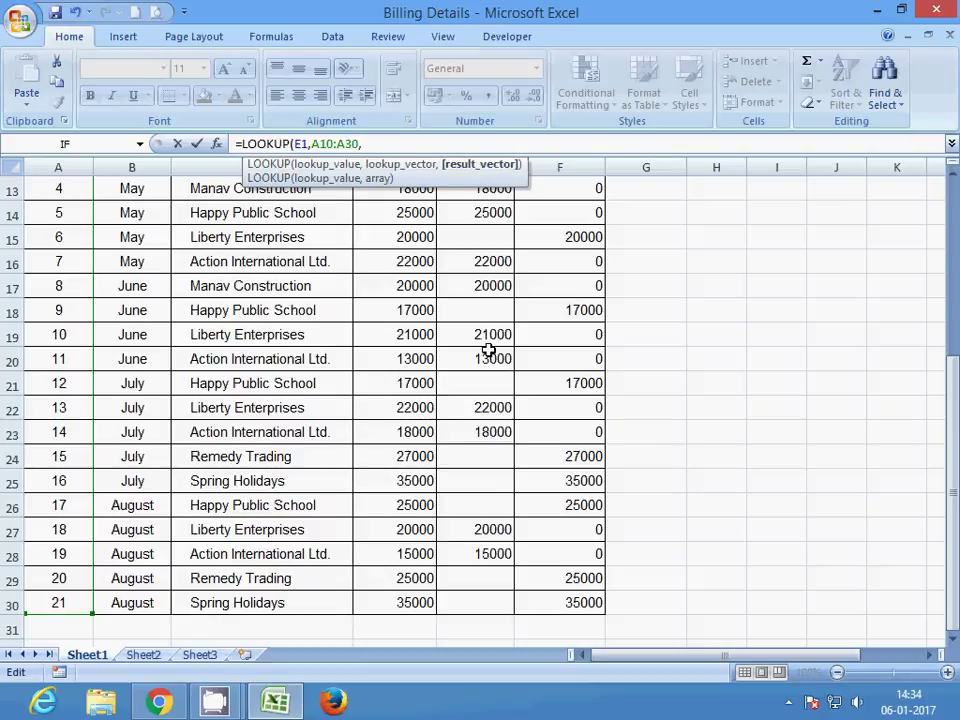
- Add the month range B10:B30 as the result vector and complete the formula =LOOKUP(E1,A10:A30,B10:B30) in E2
{"action": "scroll", "coordinate": [800, 349], "scroll_direction": "up", "scroll_amount": 4}
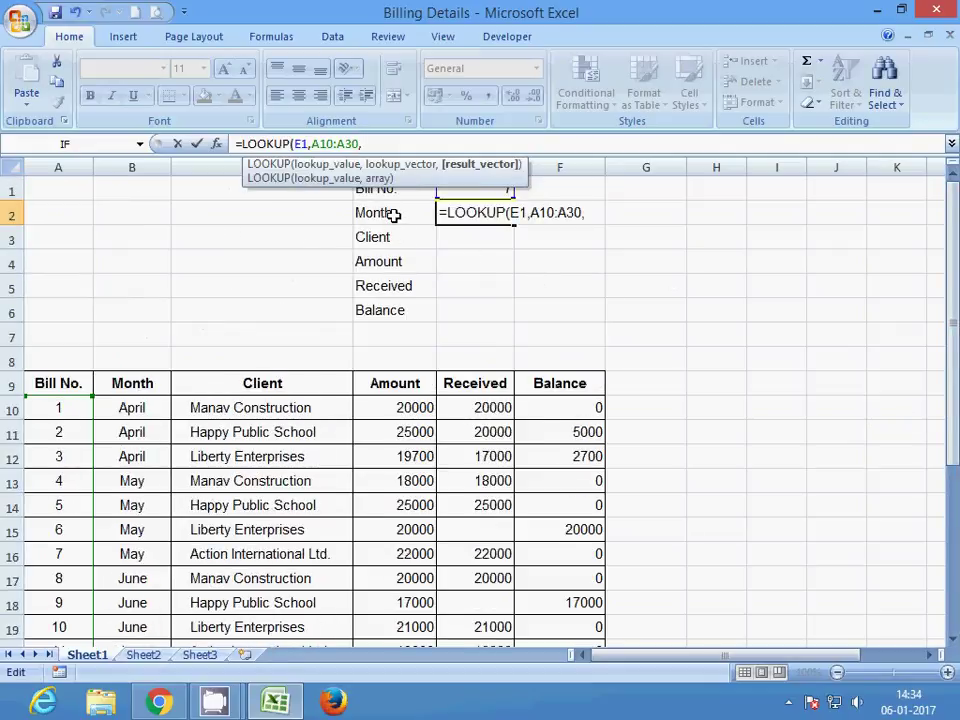
{"action": "left_click", "coordinate": [140, 408]}
{"action": "left_click_drag", "start_coordinate": [145, 432], "coordinate": [157, 577]}
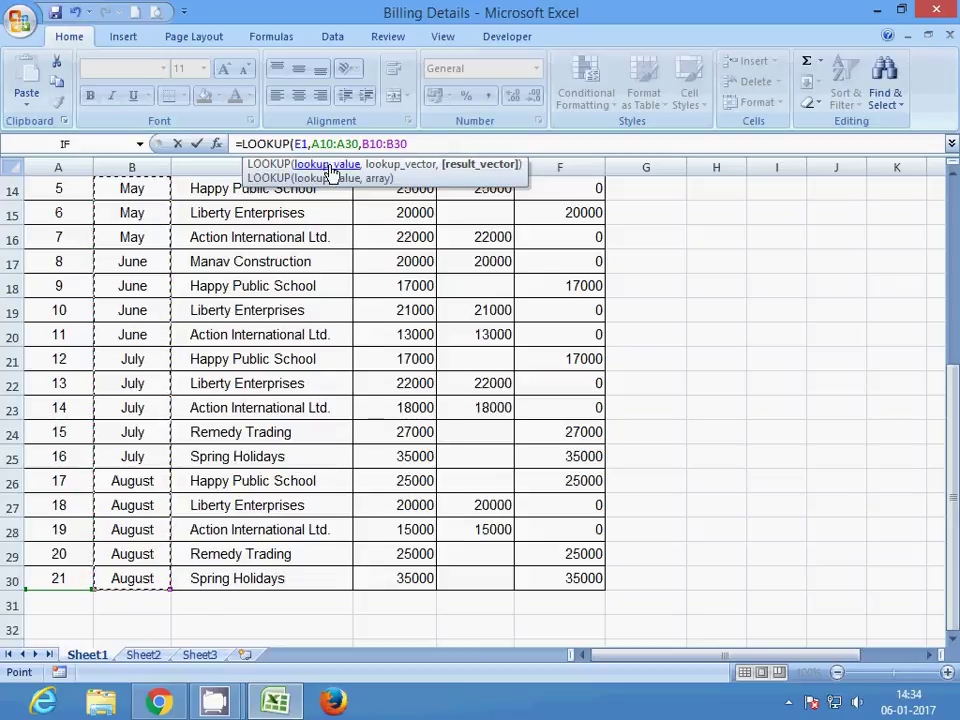
{"action": "left_click", "coordinate": [456, 143]}
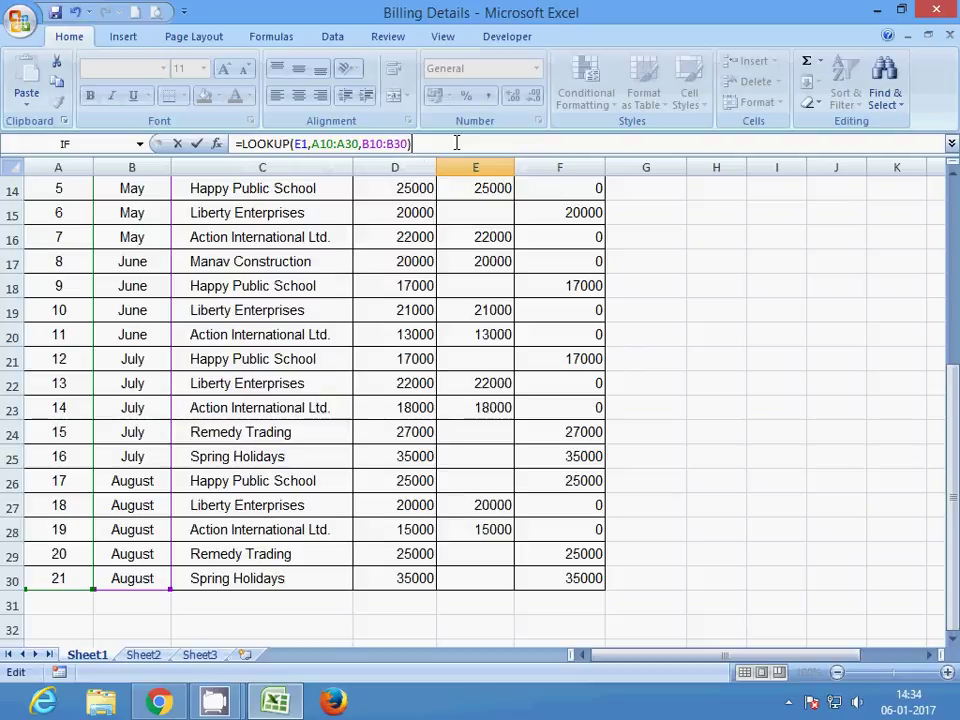
{"action": "key", "text": "Escape"}
{"action": "scroll", "coordinate": [578, 350], "scroll_direction": "up", "scroll_amount": 1}
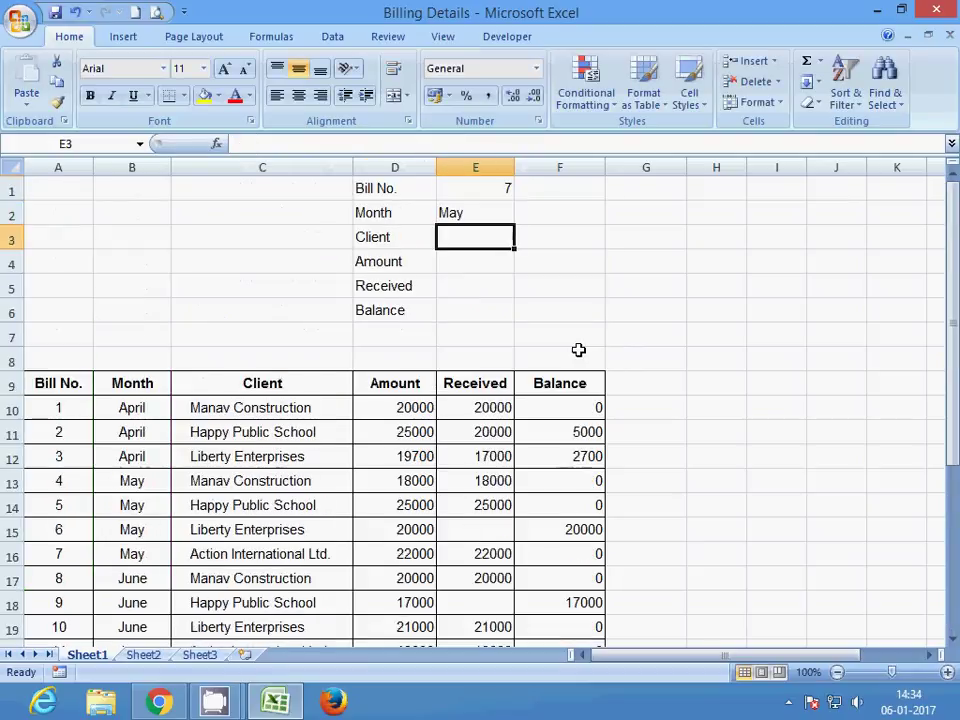
- Compare the month returned in E2 with the month in bill 7's row of the billing table
{"action": "left_click", "coordinate": [482, 212]}
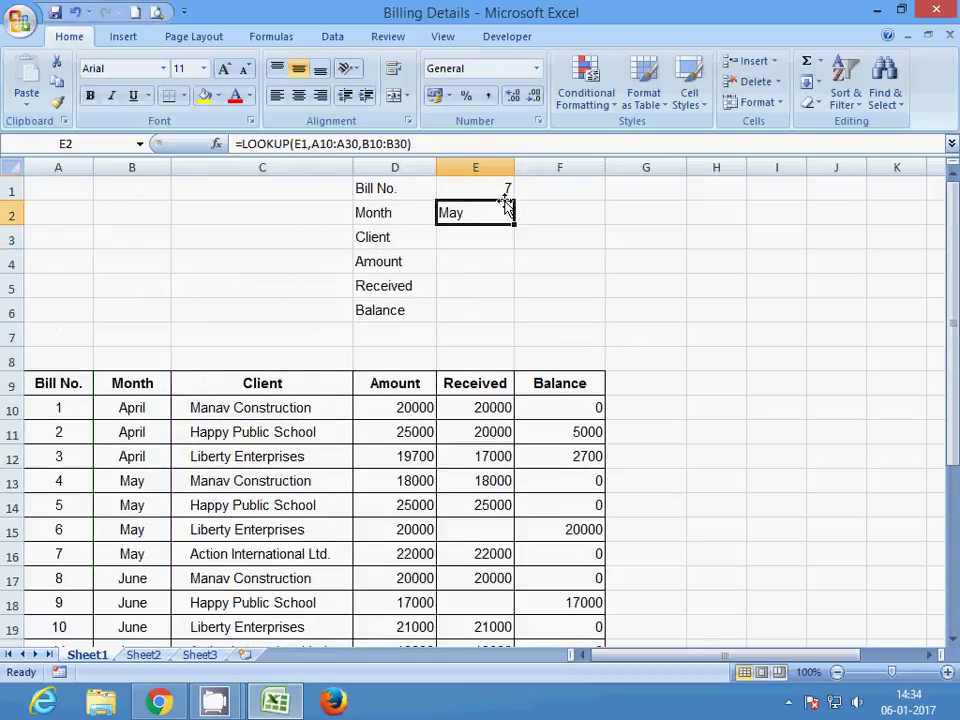
{"action": "left_click", "coordinate": [500, 190]}
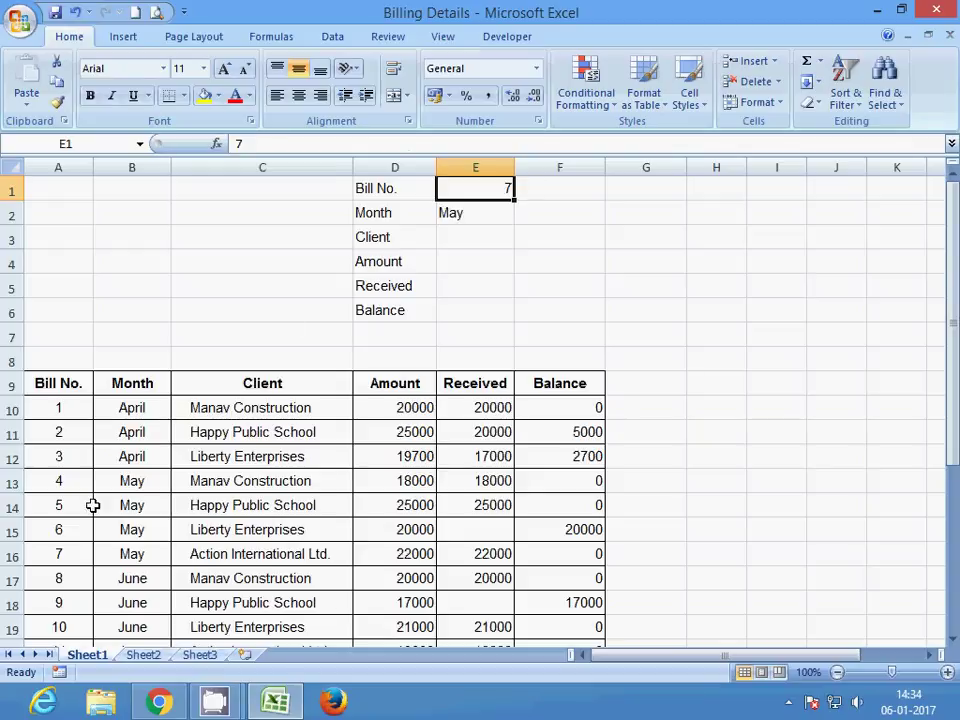
{"action": "left_click", "coordinate": [61, 555]}
{"action": "left_click", "coordinate": [133, 553]}
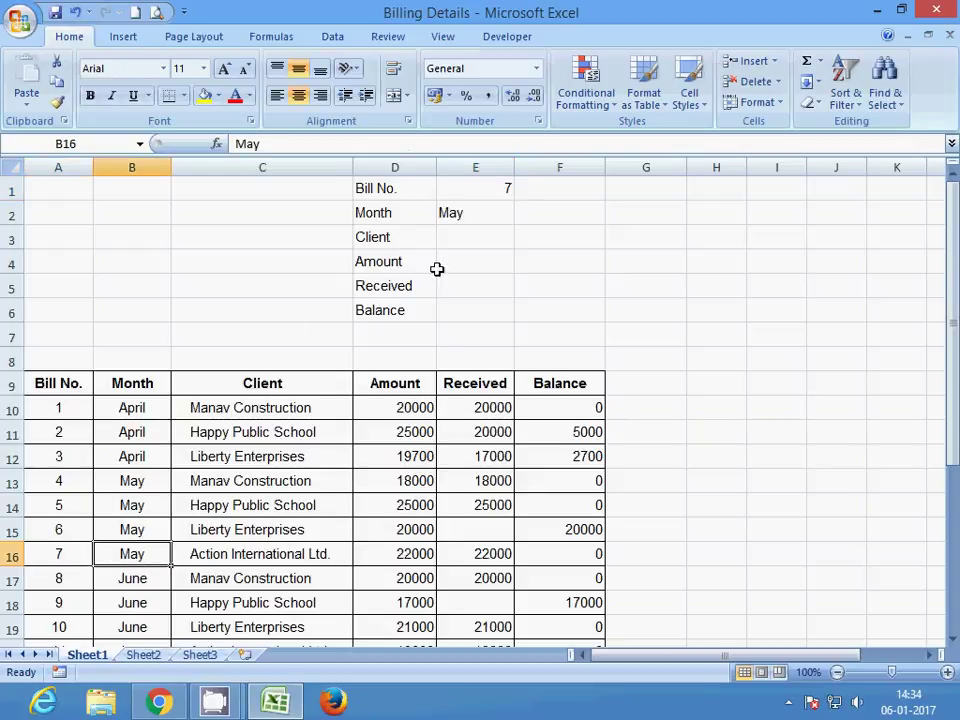
- Set the lookup bill number in cell E1 to 9
{"action": "left_click", "coordinate": [492, 199]}
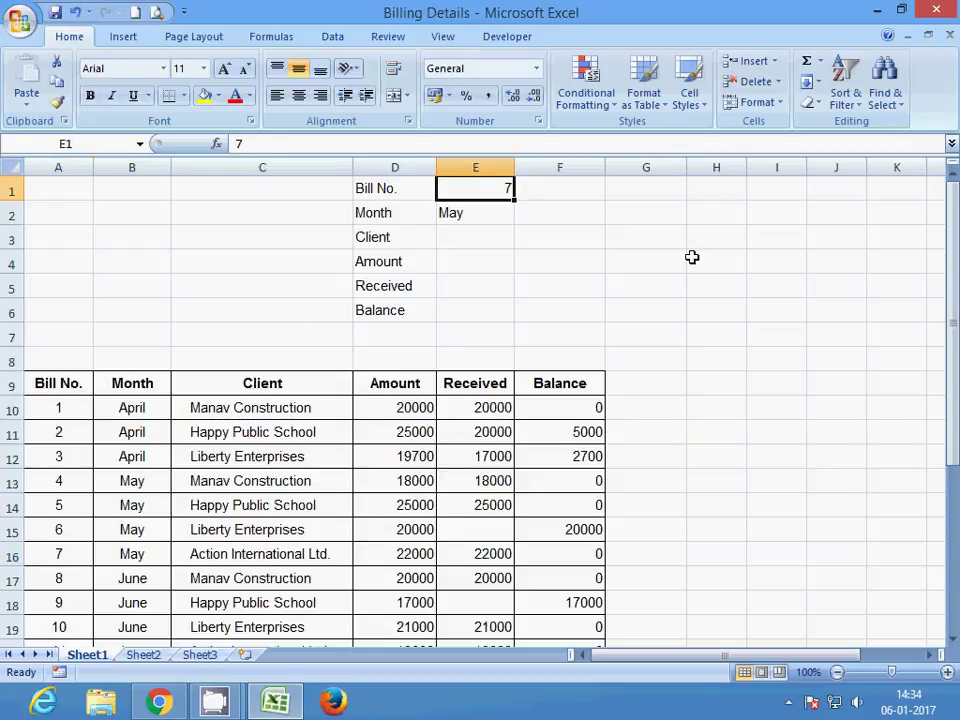
{"action": "type", "text": "9"}
{"action": "key", "text": "Return"}
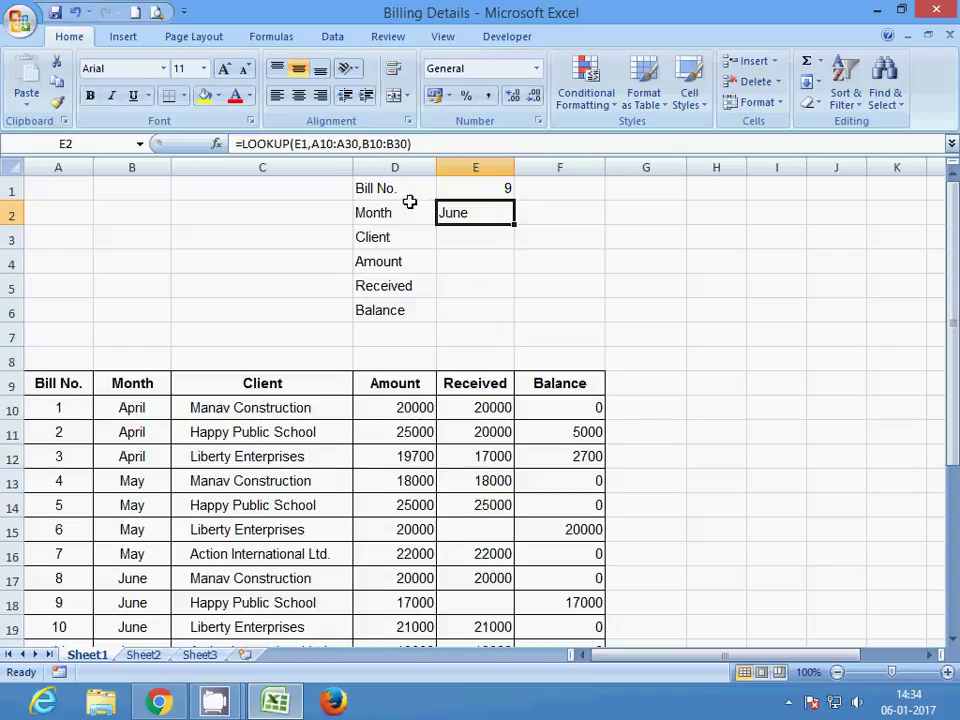
- Start a LOOKUP formula in the Client result cell E3 with E1 as the lookup value
{"action": "left_click", "coordinate": [481, 240]}
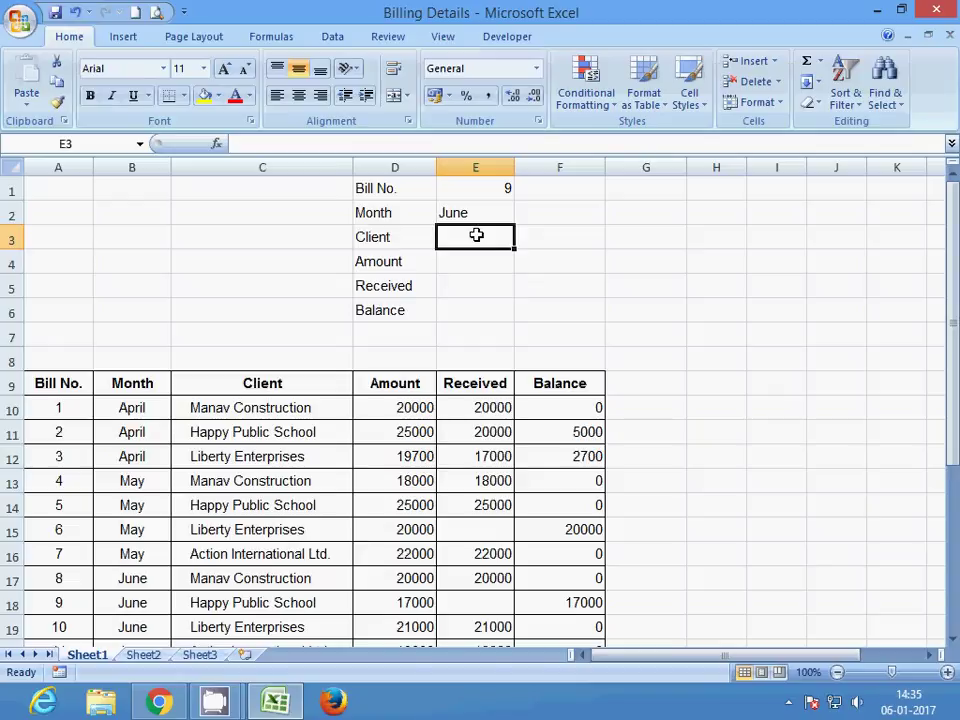
{"action": "type", "text": "=loo"}
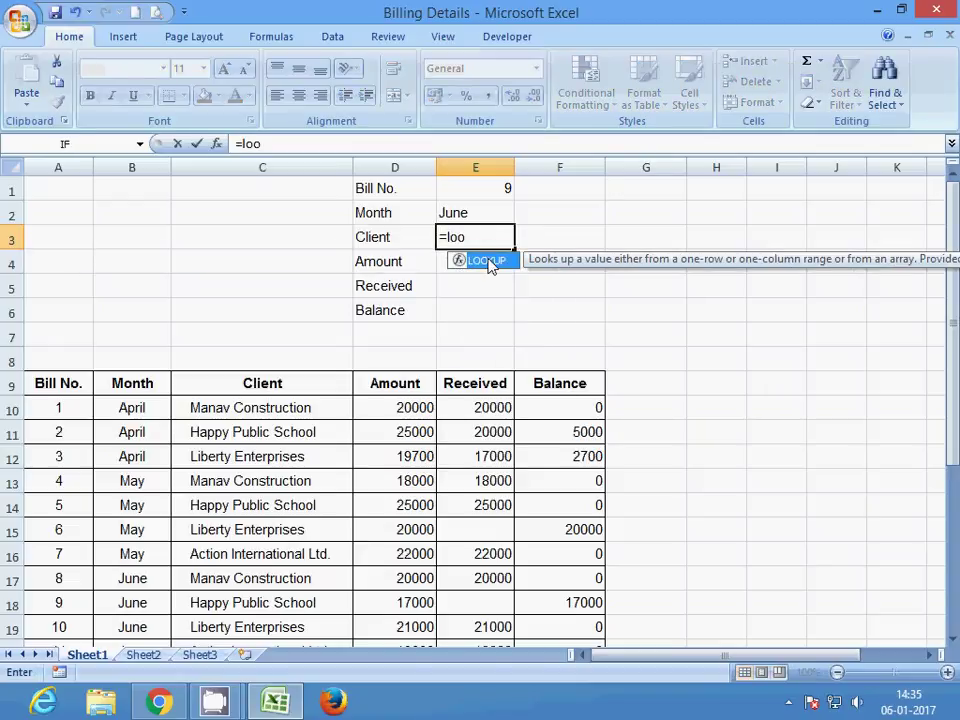
{"action": "double_click", "coordinate": [487, 260]}
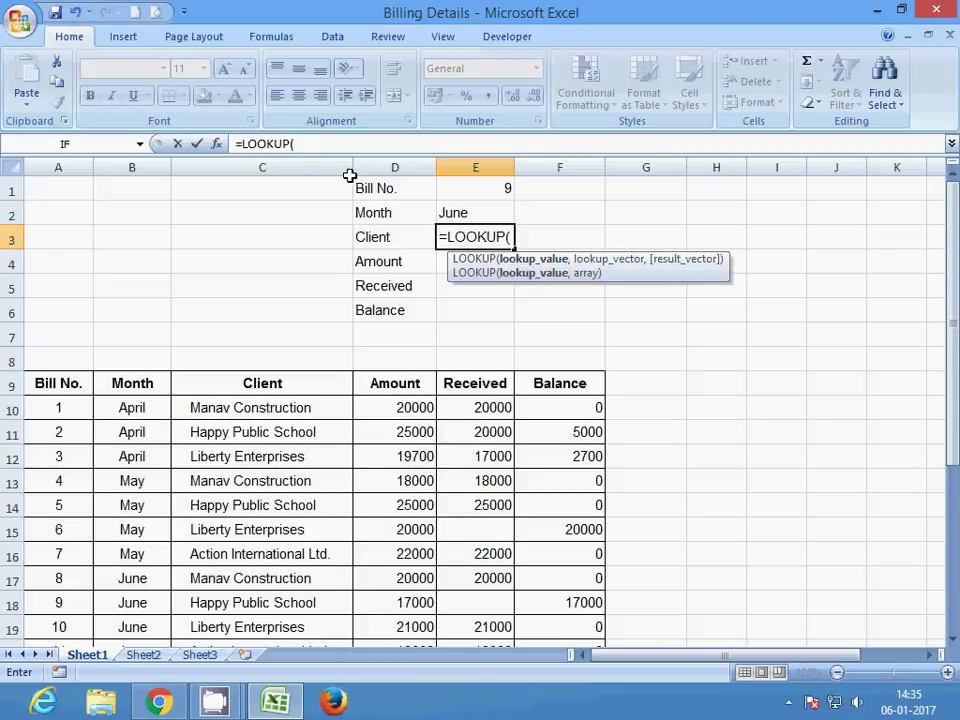
{"action": "left_click", "coordinate": [492, 190]}
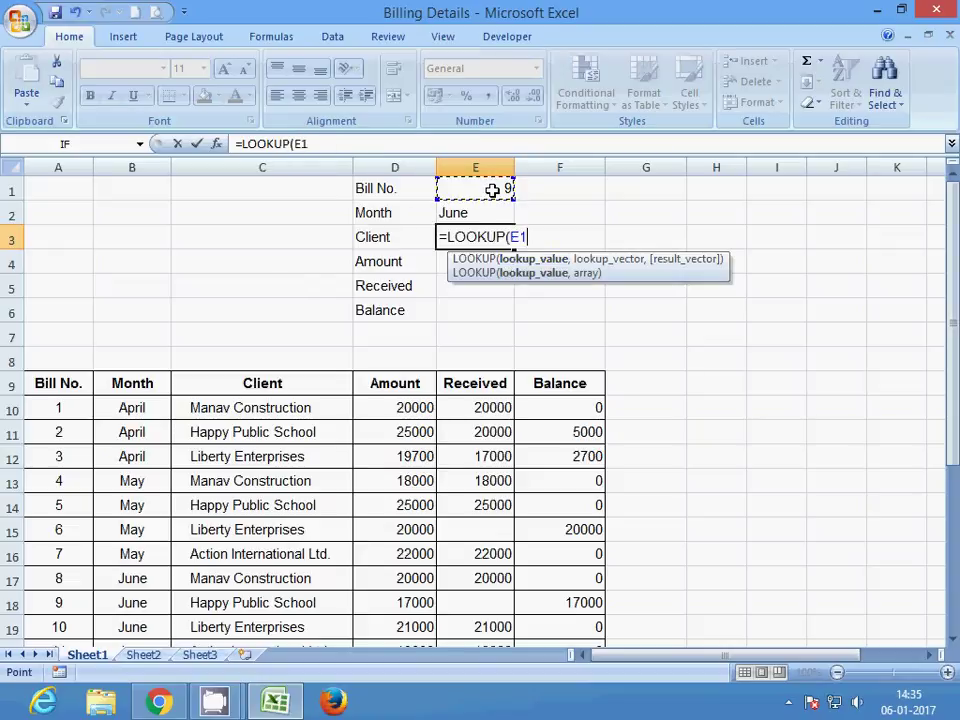
{"action": "left_click", "coordinate": [335, 144]}
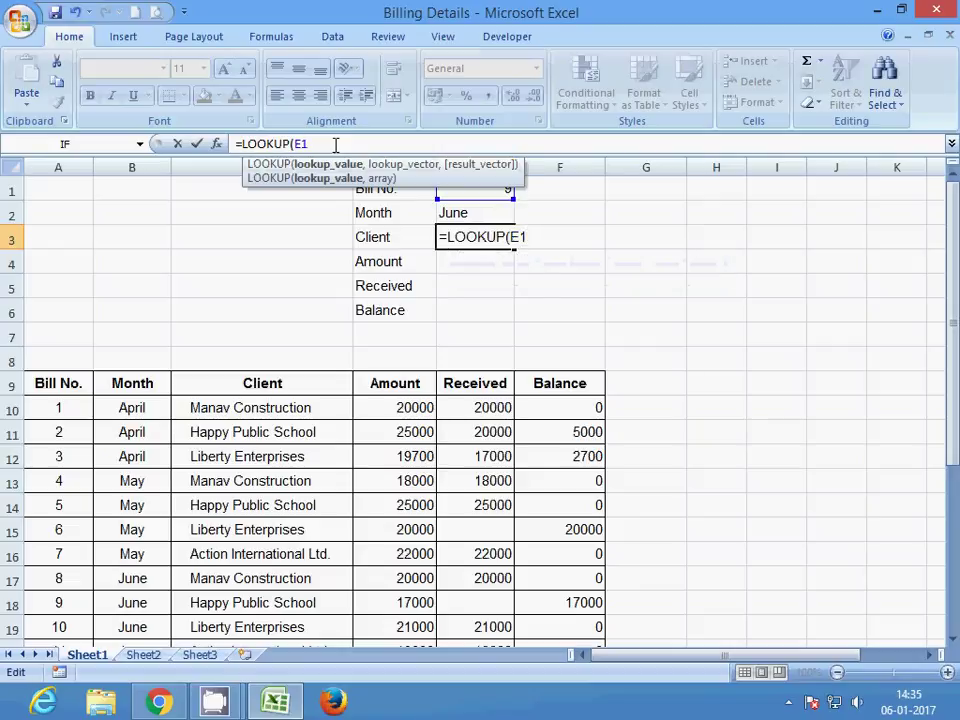
{"action": "type", "text": ","}
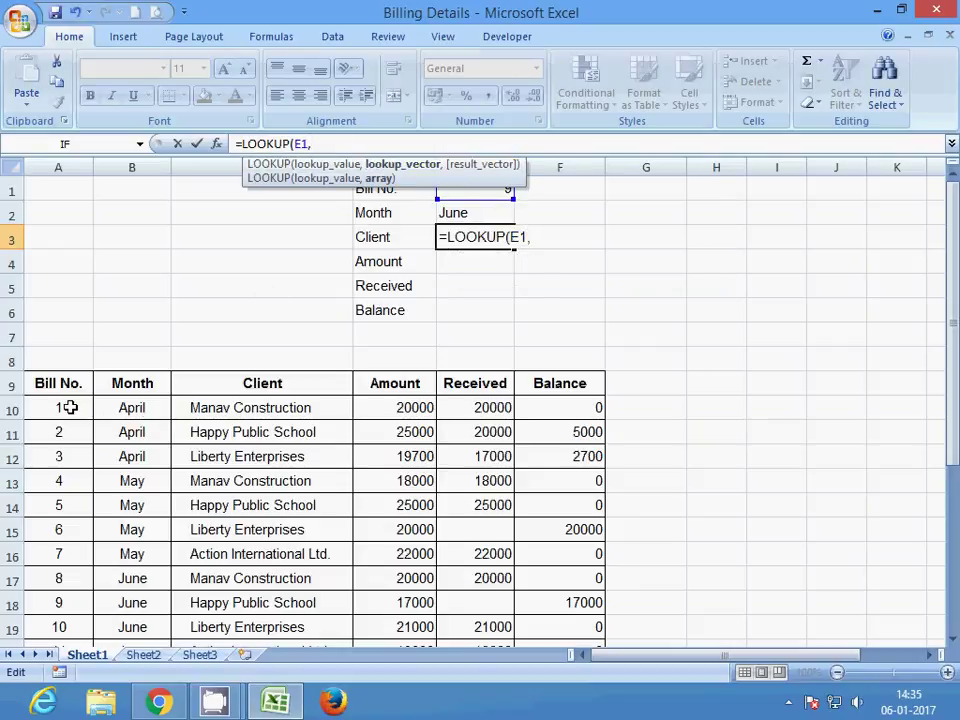
- Add the bill number range A10:A30 as the lookup vector of the E3 formula
{"action": "left_click_drag", "start_coordinate": [70, 407], "coordinate": [60, 600]}
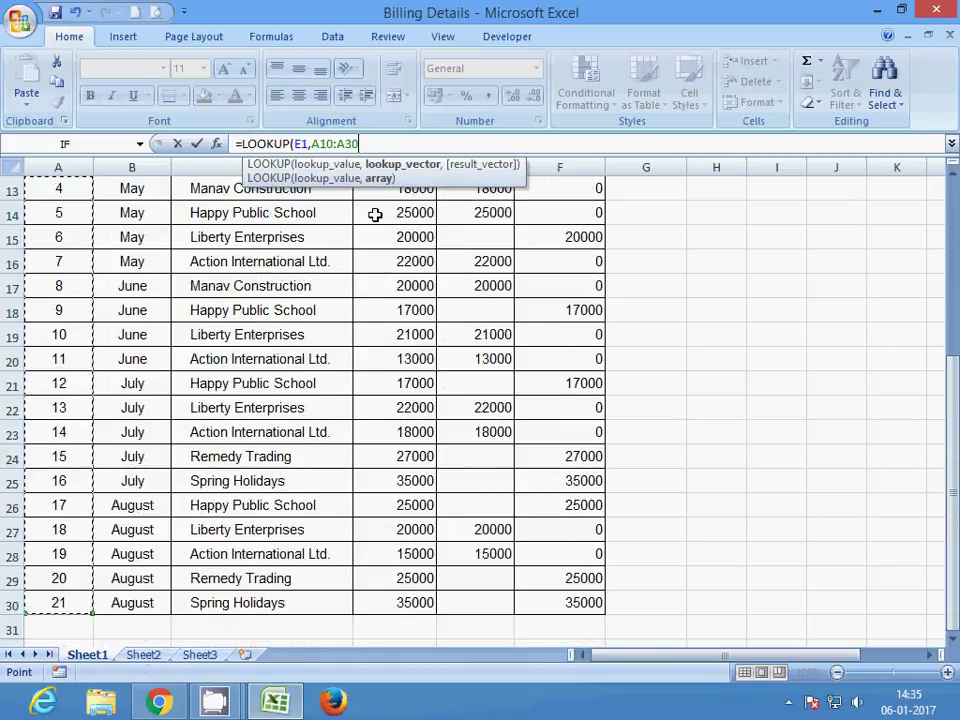
{"action": "left_click", "coordinate": [380, 143]}
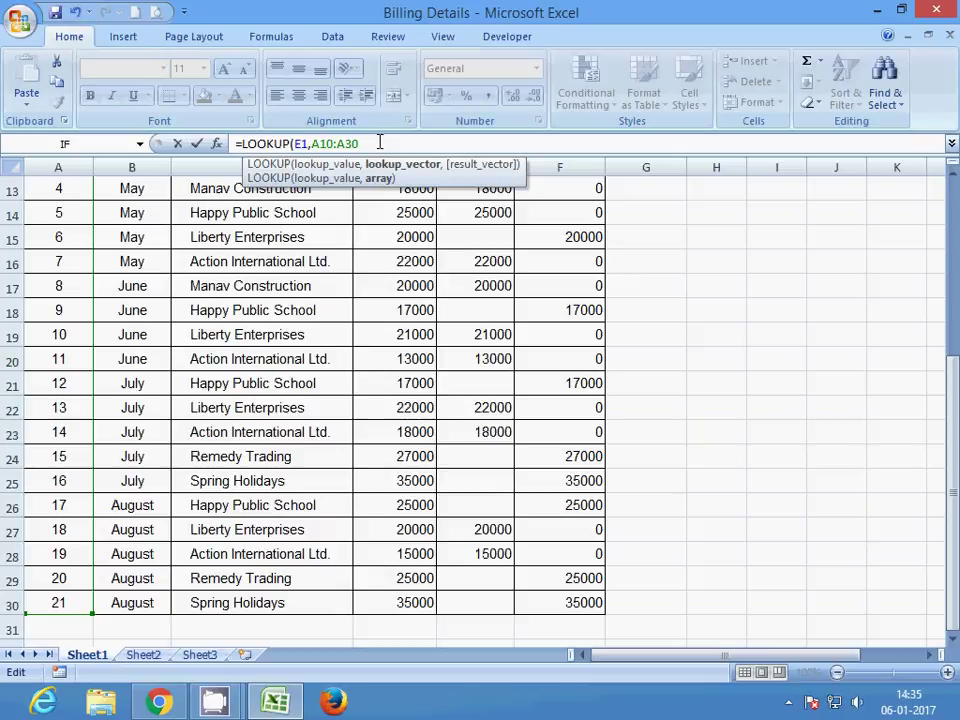
{"action": "type", "text": ","}
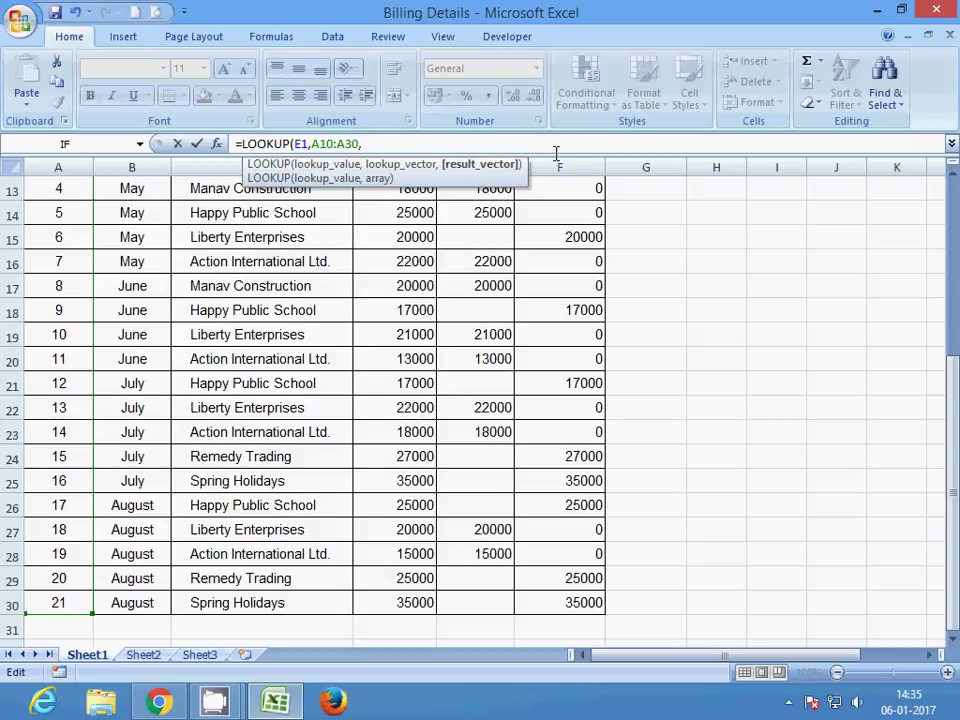
- Add the client range C10:C30 as the result vector and complete the formula =LOOKUP(E1,A10:A30,C10:C30) in E3
{"action": "left_click_drag", "start_coordinate": [955, 432], "coordinate": [952, 428]}
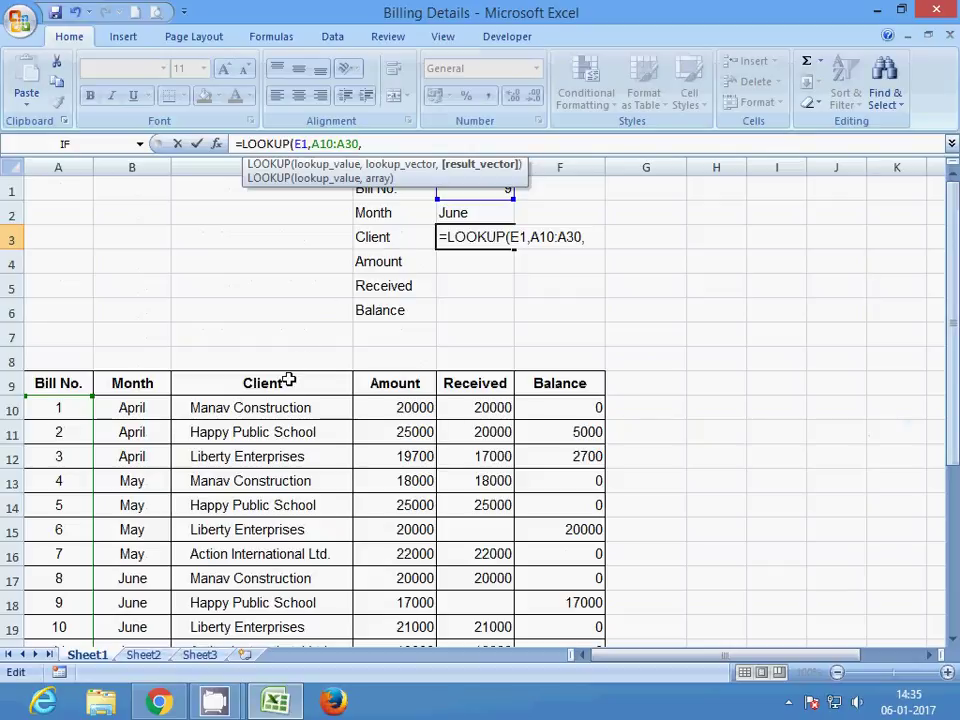
{"action": "left_click_drag", "start_coordinate": [311, 407], "coordinate": [330, 579]}
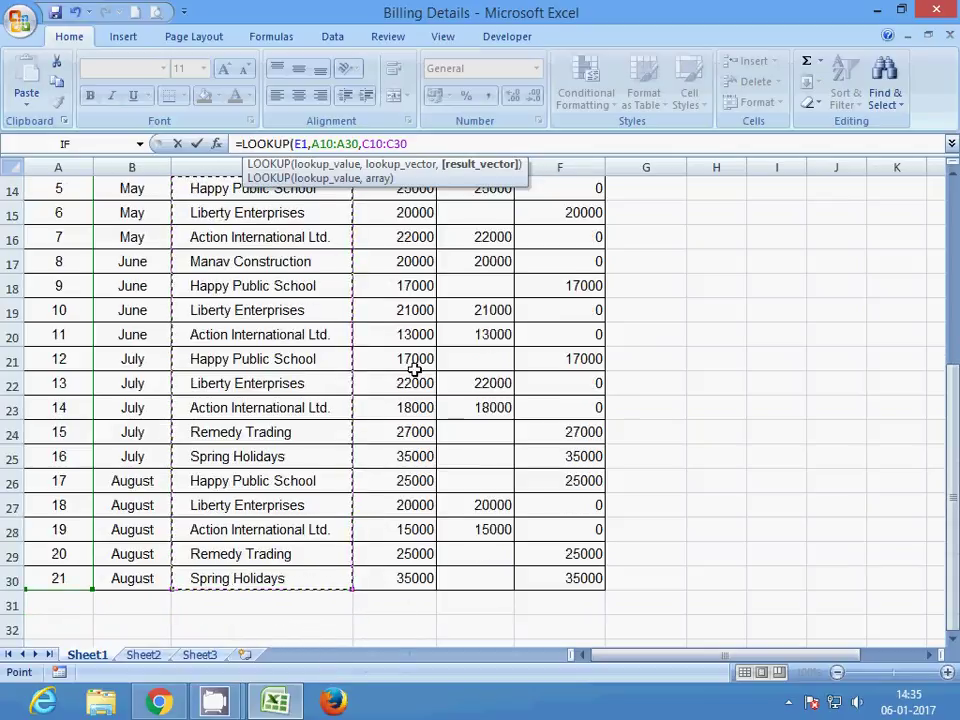
{"action": "left_click", "coordinate": [427, 143]}
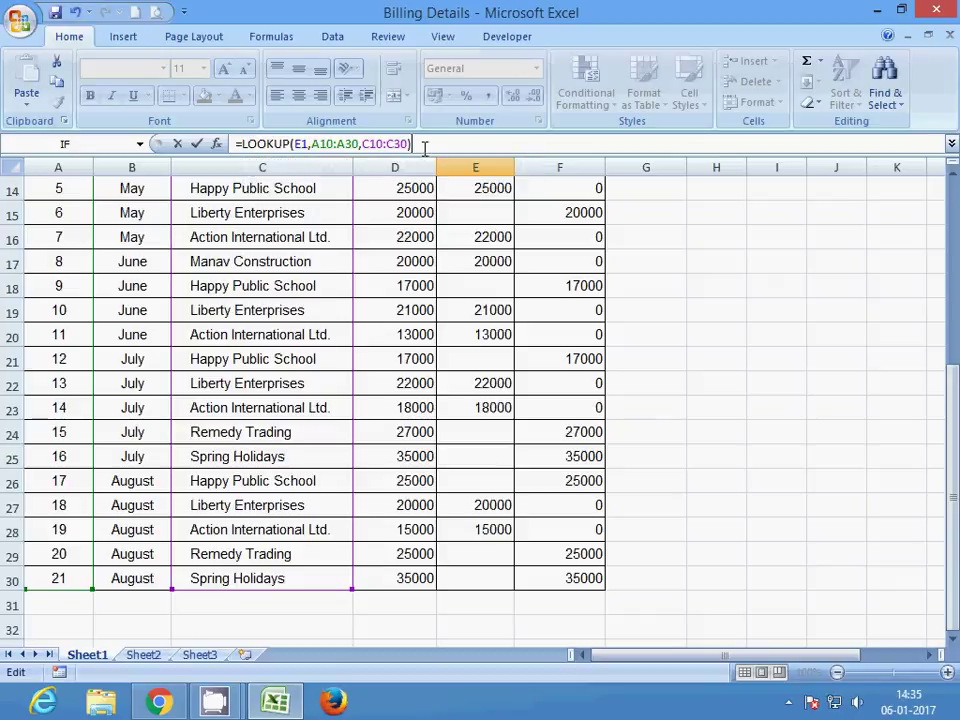
{"action": "key", "text": "Escape"}
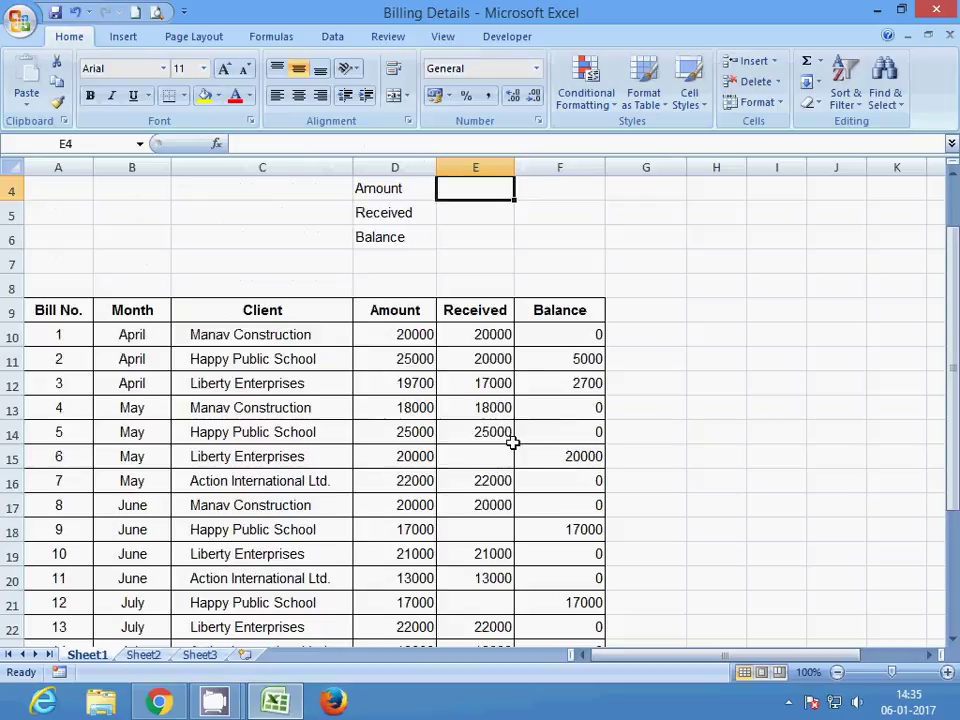
- Compare the client returned in E3 with the client in bill 9's row of the billing table
{"action": "scroll", "coordinate": [513, 401], "scroll_direction": "up", "scroll_amount": 1}
{"action": "left_click", "coordinate": [482, 240]}
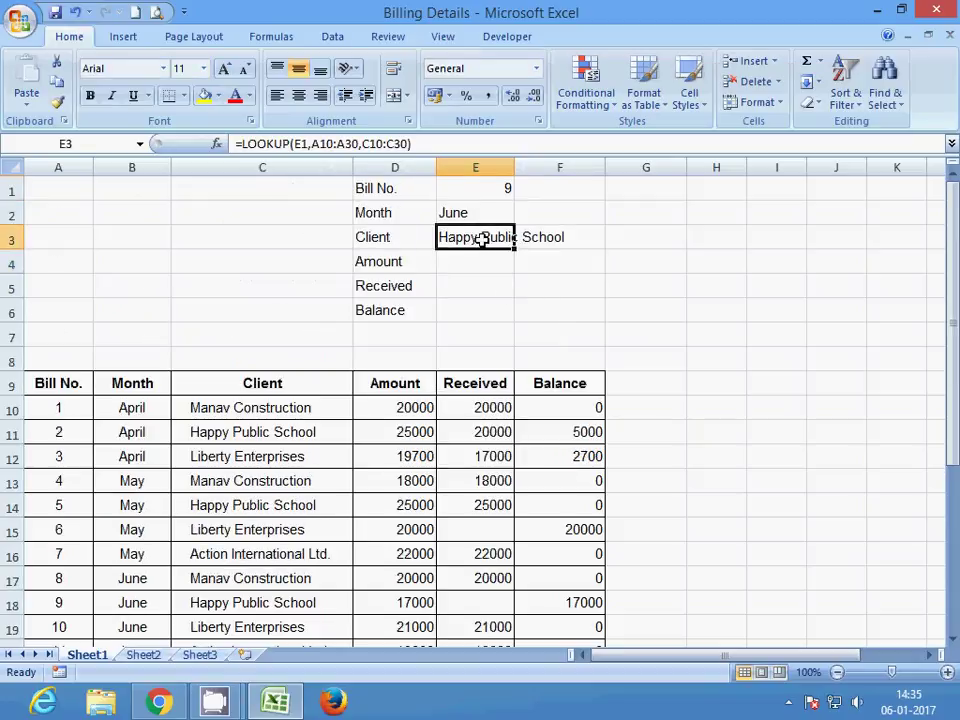
{"action": "left_click", "coordinate": [471, 190]}
{"action": "left_click", "coordinate": [49, 601]}
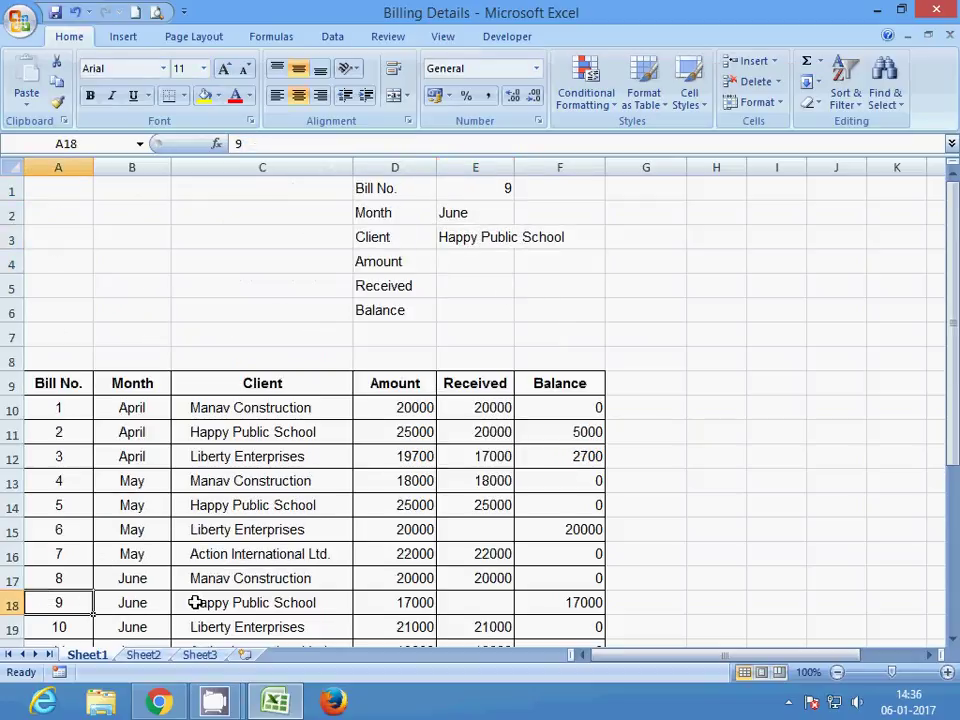
{"action": "left_click", "coordinate": [197, 602]}
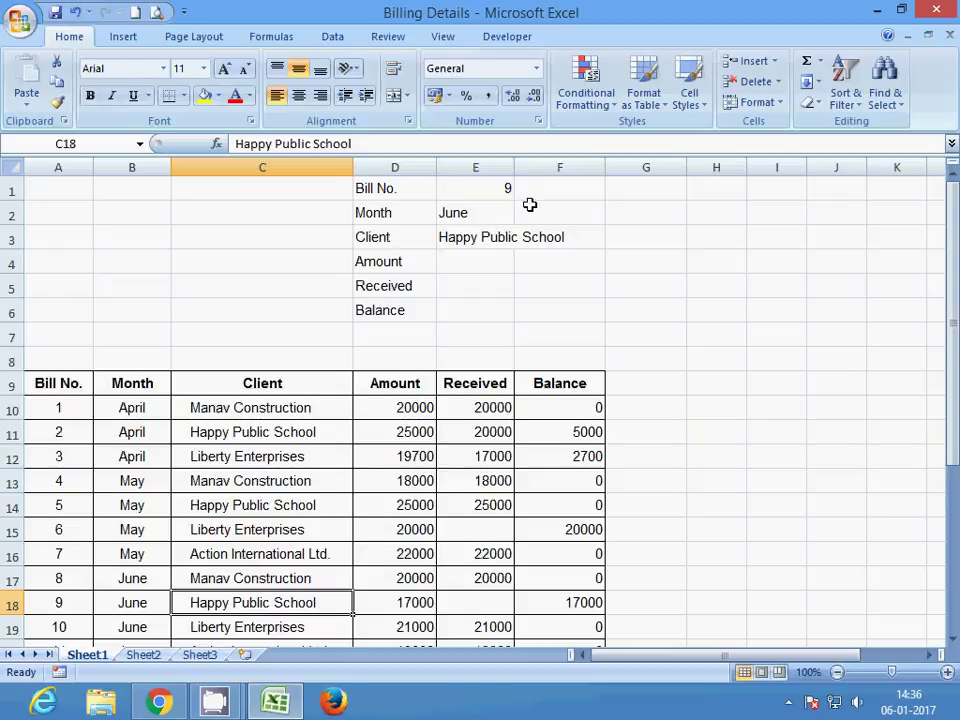
{"action": "left_click", "coordinate": [485, 238]}
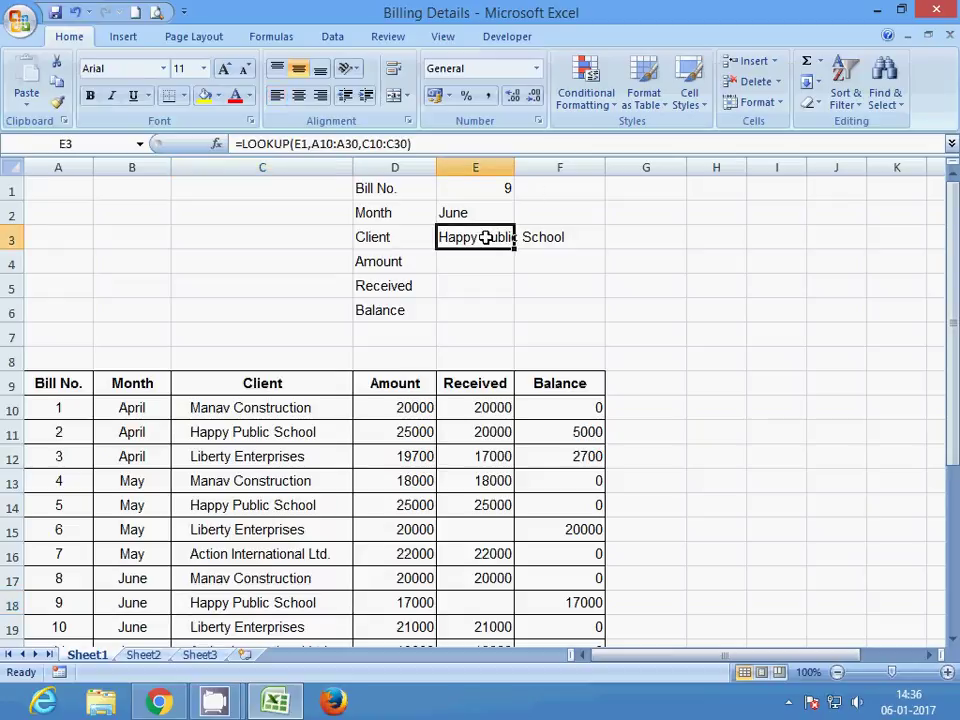
- Test the month and client lookups by setting the bill number in E1 to 5 and then to 4
{"action": "left_click", "coordinate": [499, 190]}
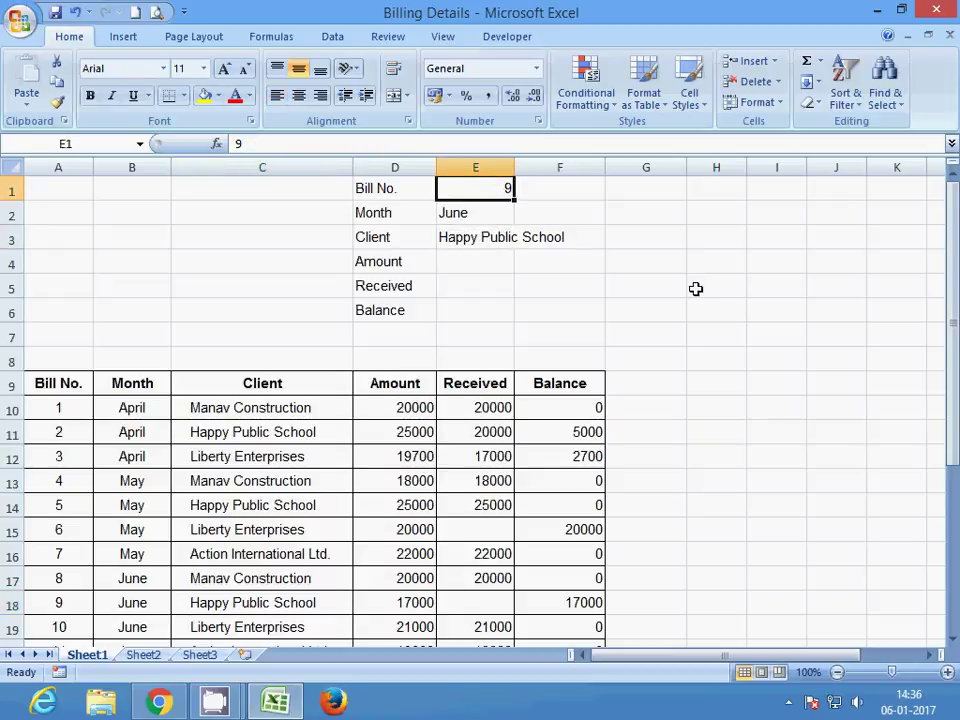
{"action": "type", "text": "5"}
{"action": "key", "text": "Return"}
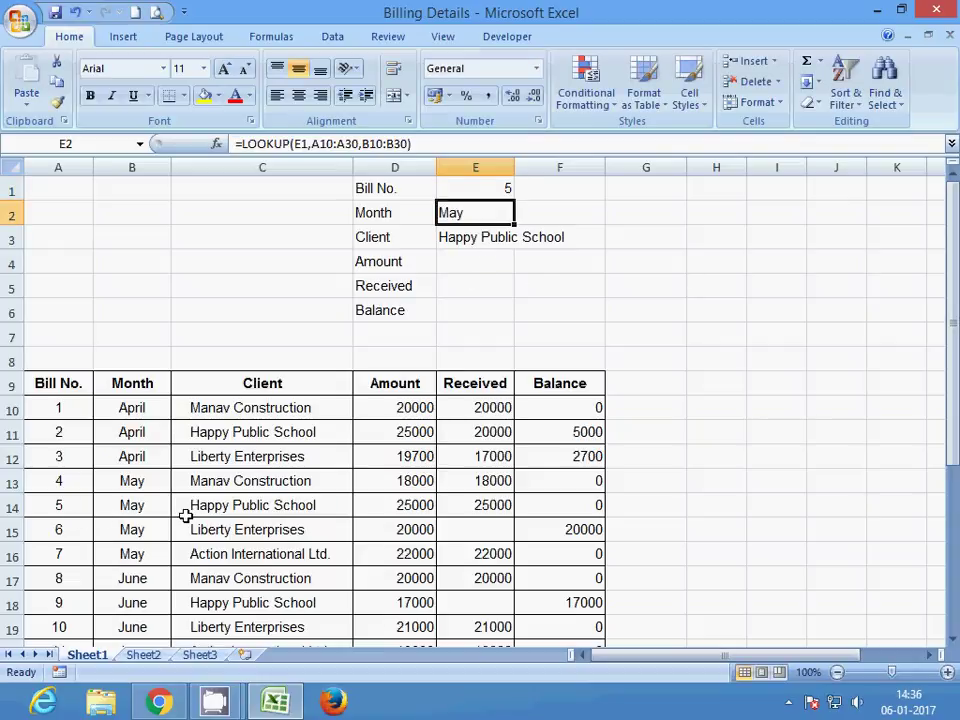
{"action": "left_click", "coordinate": [484, 185]}
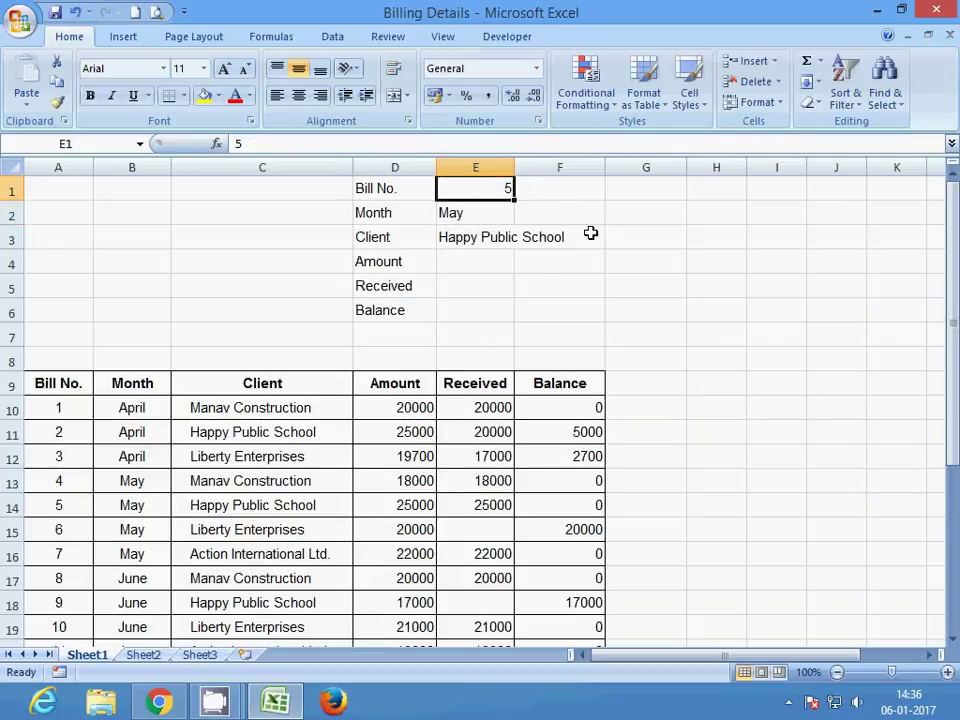
{"action": "type", "text": "4"}
{"action": "key", "text": "Return"}
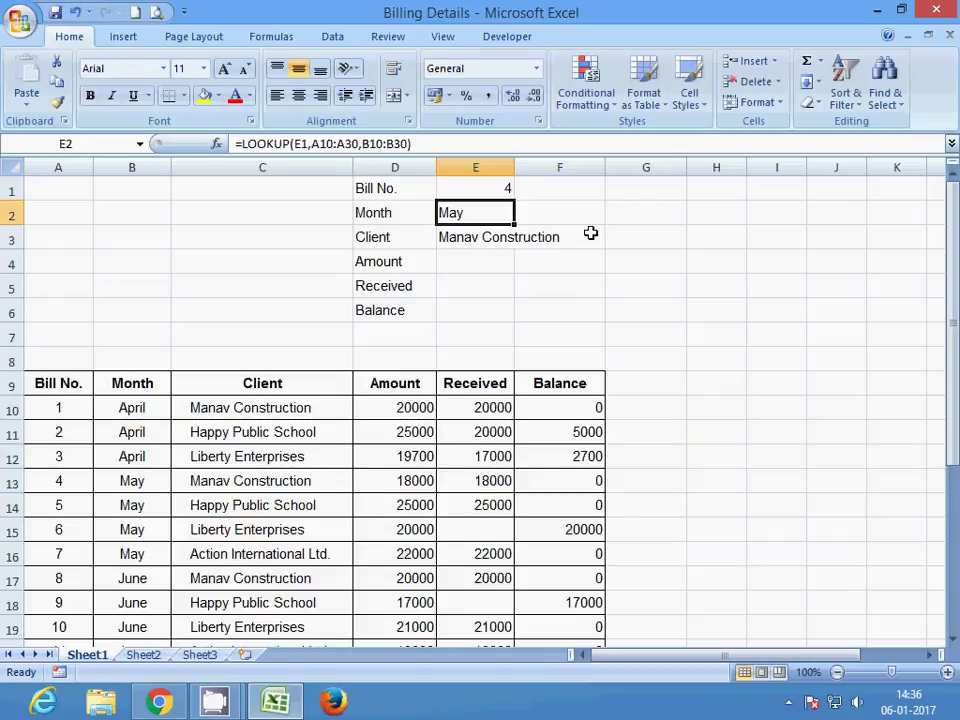
- Start a LOOKUP formula in the Amount result cell E4 with E1 as the lookup value
{"action": "left_click", "coordinate": [480, 262]}
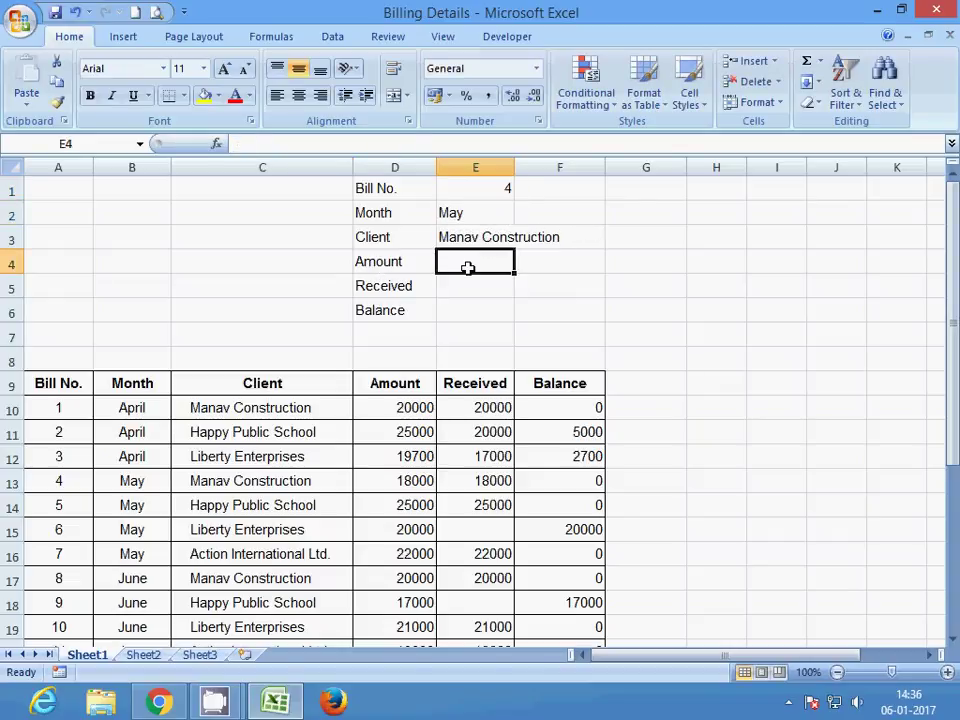
{"action": "type", "text": "="}
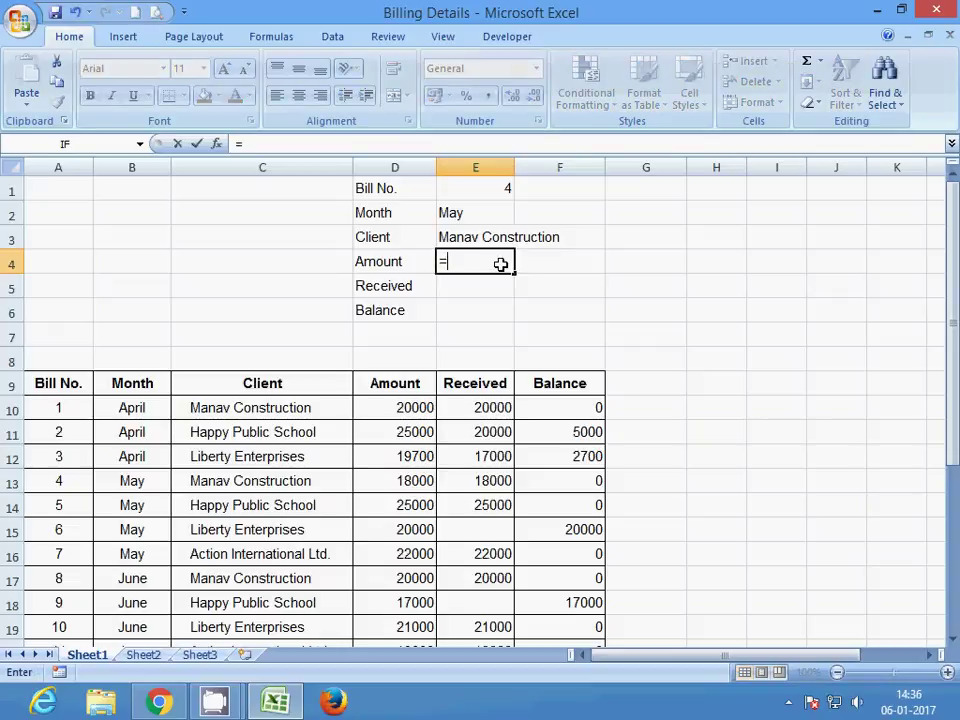
{"action": "type", "text": "look"}
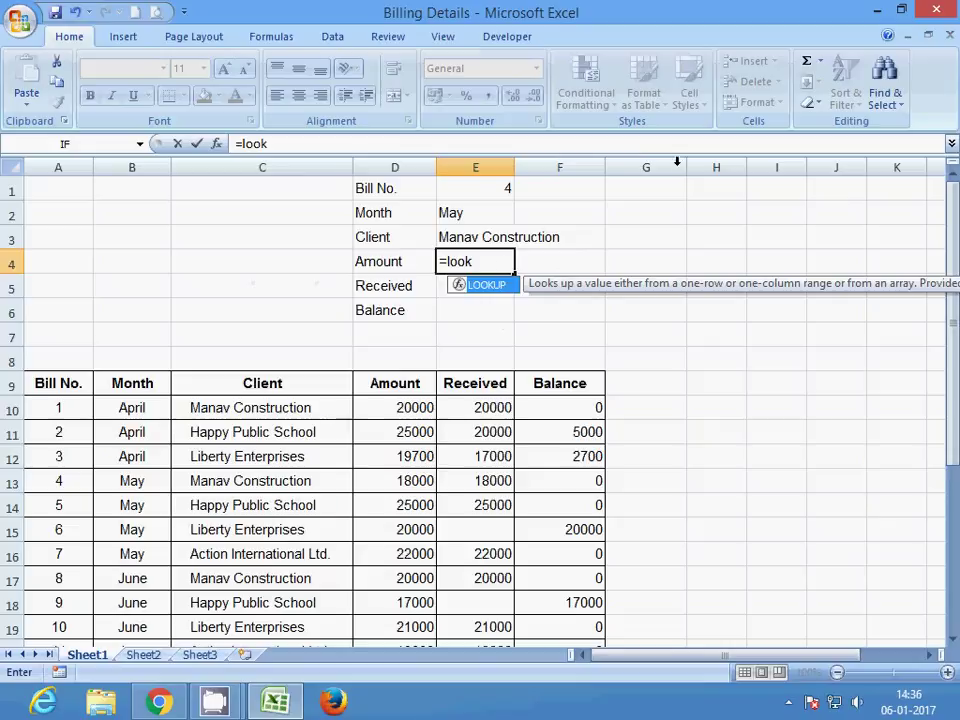
{"action": "double_click", "coordinate": [491, 289]}
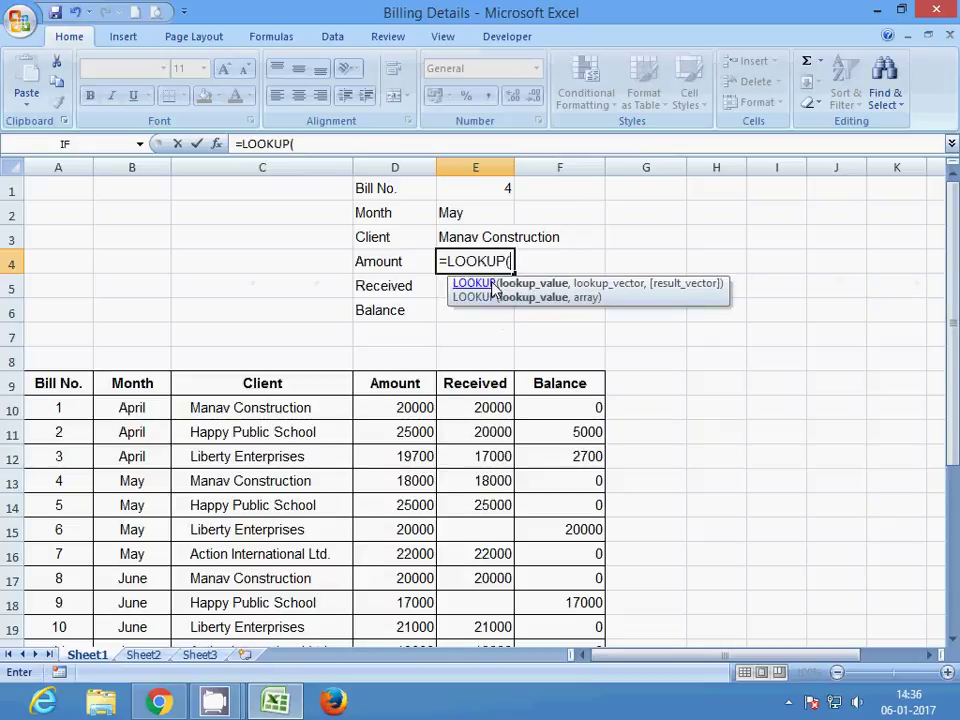
{"action": "left_click", "coordinate": [345, 143]}
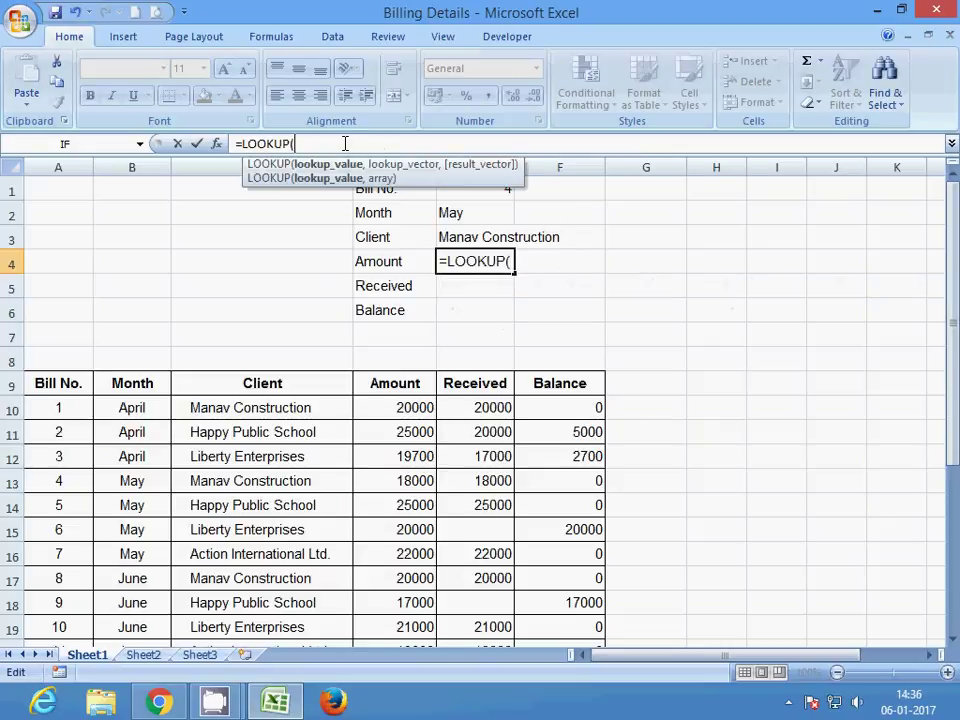
{"action": "left_click", "coordinate": [495, 192]}
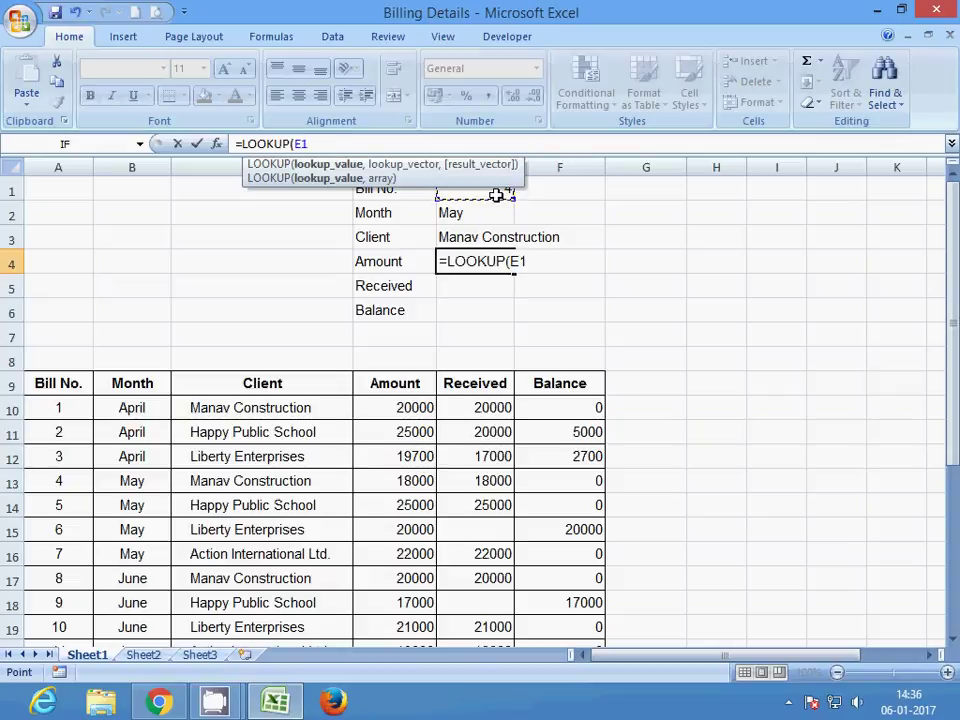
{"action": "type", "text": ","}
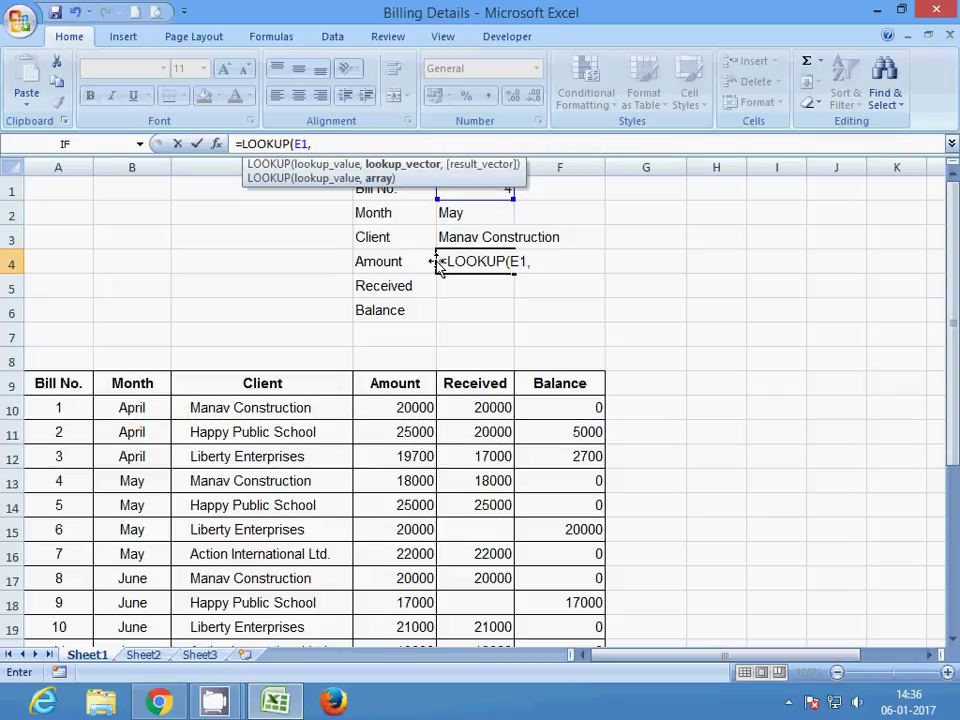
- Add the bill number range A10:A30 as the lookup vector of the E4 formula
{"action": "left_click_drag", "start_coordinate": [62, 407], "coordinate": [80, 600]}
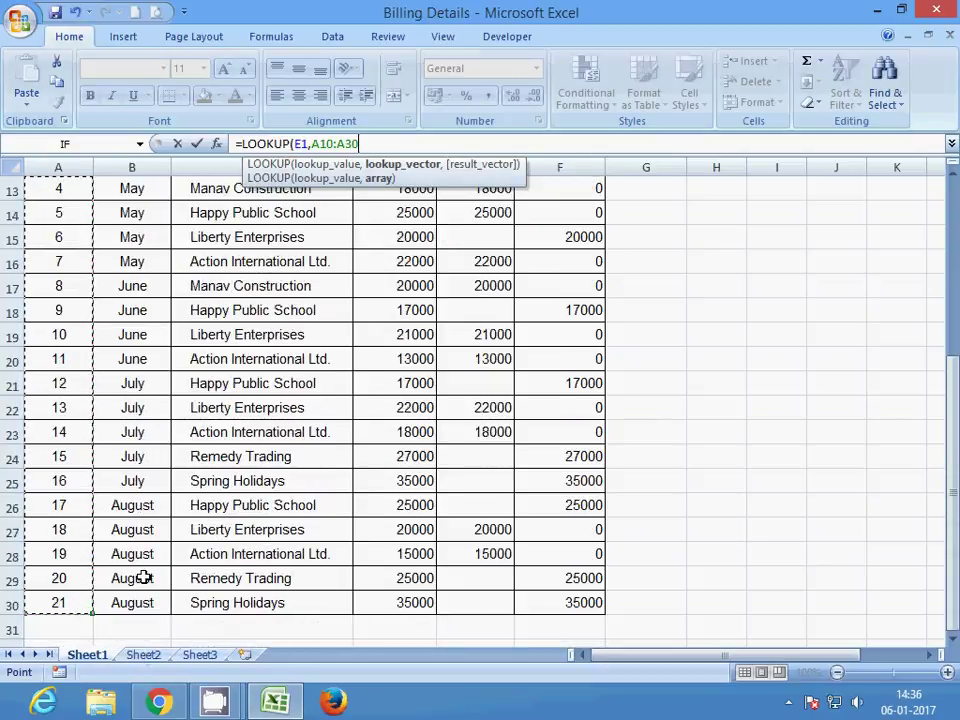
{"action": "left_click", "coordinate": [382, 143]}
{"action": "type", "text": ","}
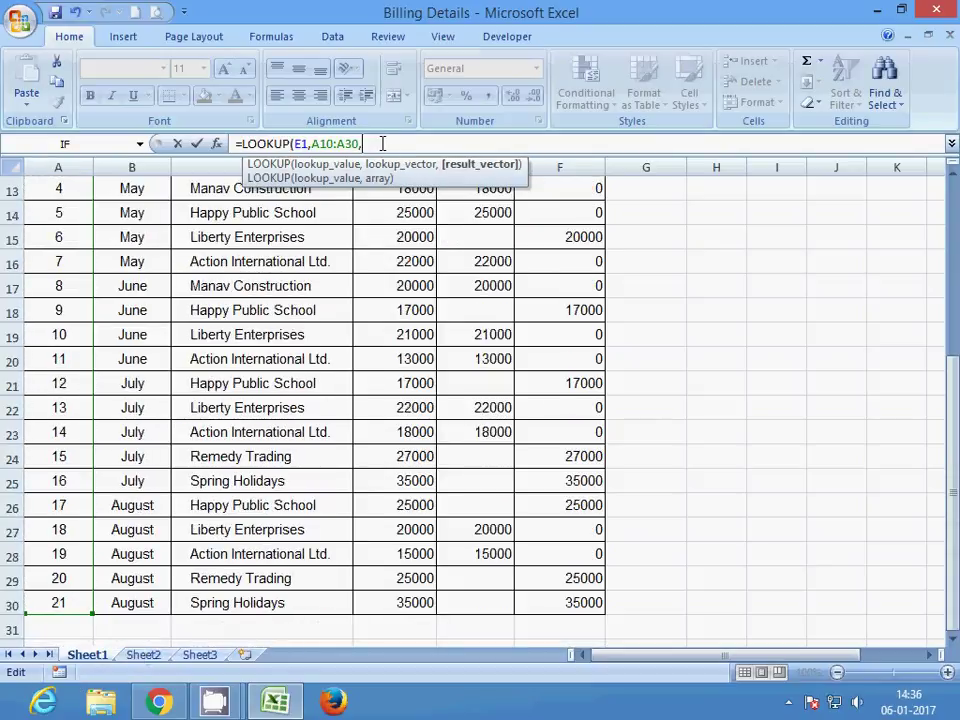
- Add the amount range D10:D30 as the result vector and complete the formula =LOOKUP(E1,A10:A30,D10:D30) in E4
{"action": "scroll", "coordinate": [926, 385], "scroll_direction": "up", "scroll_amount": 4}
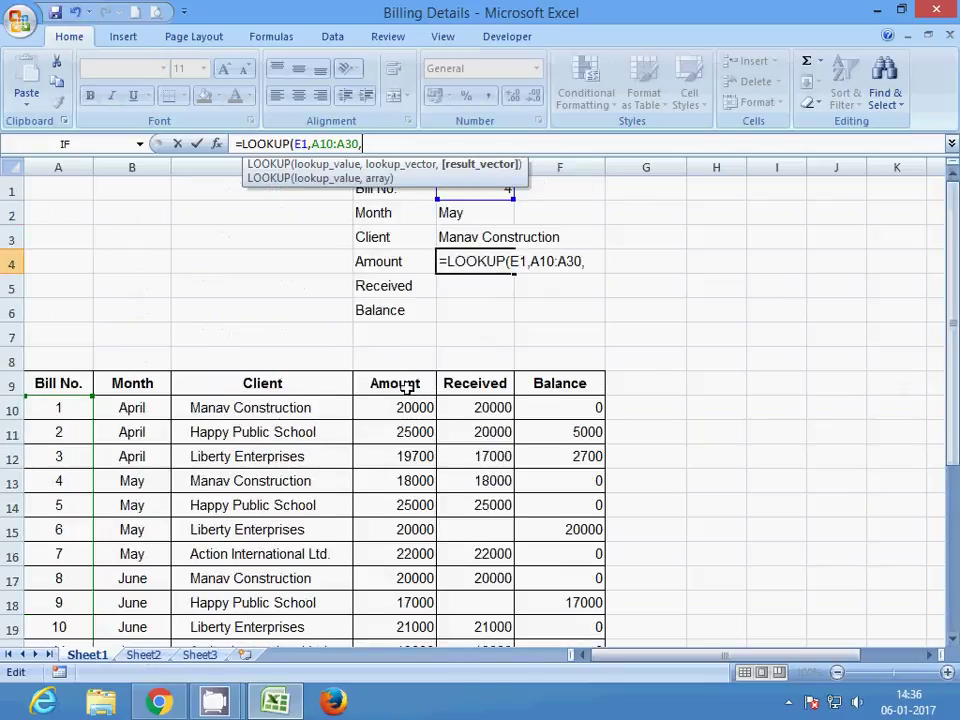
{"action": "left_click_drag", "start_coordinate": [407, 404], "coordinate": [424, 608]}
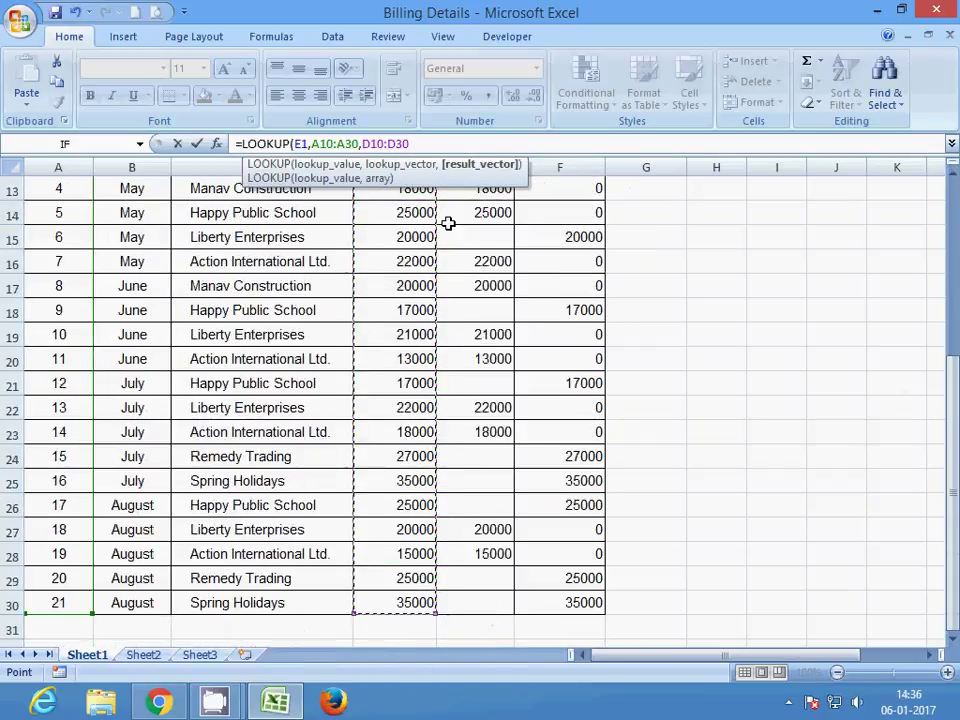
{"action": "left_click", "coordinate": [426, 143]}
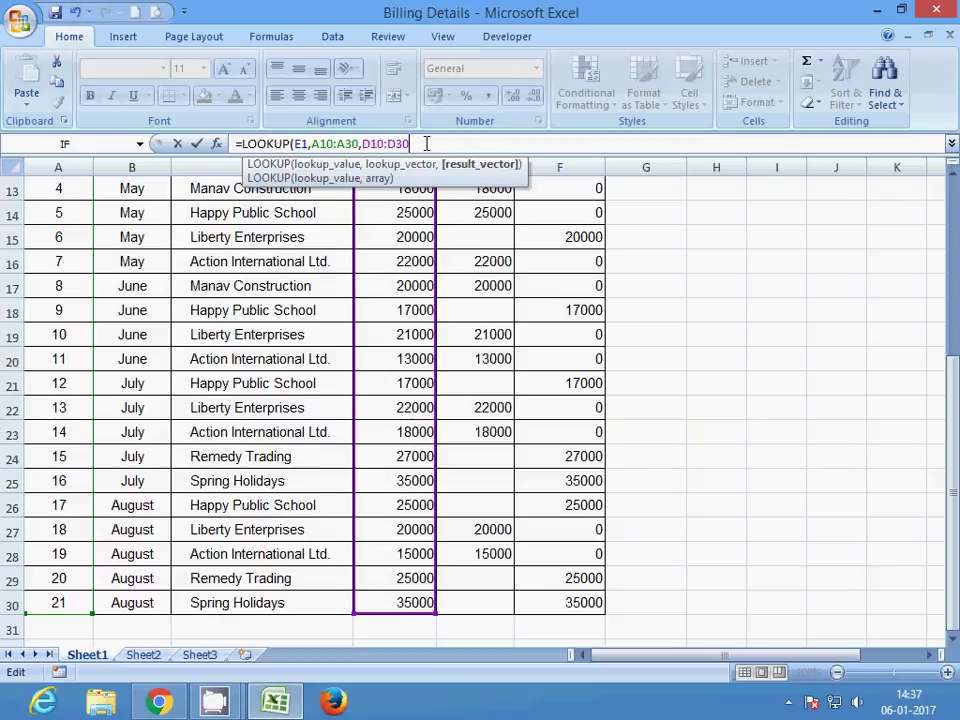
{"action": "type", "text": ")"}
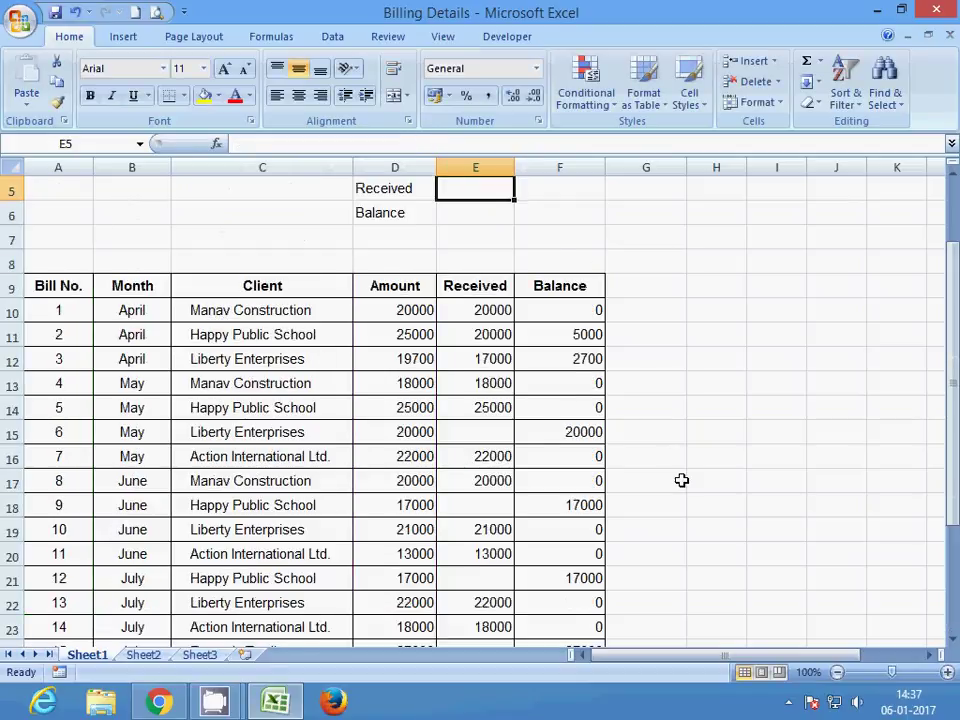
{"action": "scroll", "coordinate": [670, 470], "scroll_direction": "up", "scroll_amount": 2}
{"action": "left_click", "coordinate": [469, 261]}
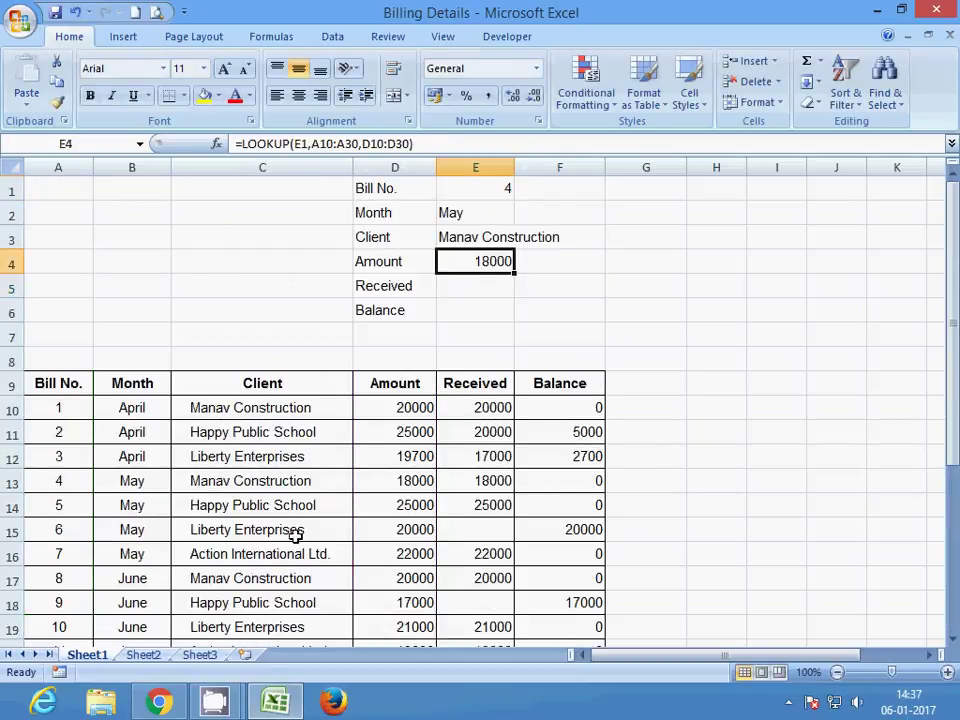
- Check the amount of bill 4 in the billing table against the lookup result
{"action": "left_click", "coordinate": [41, 478]}
{"action": "key", "text": "Right"}
{"action": "key", "text": "Right"}
{"action": "key", "text": "Right"}
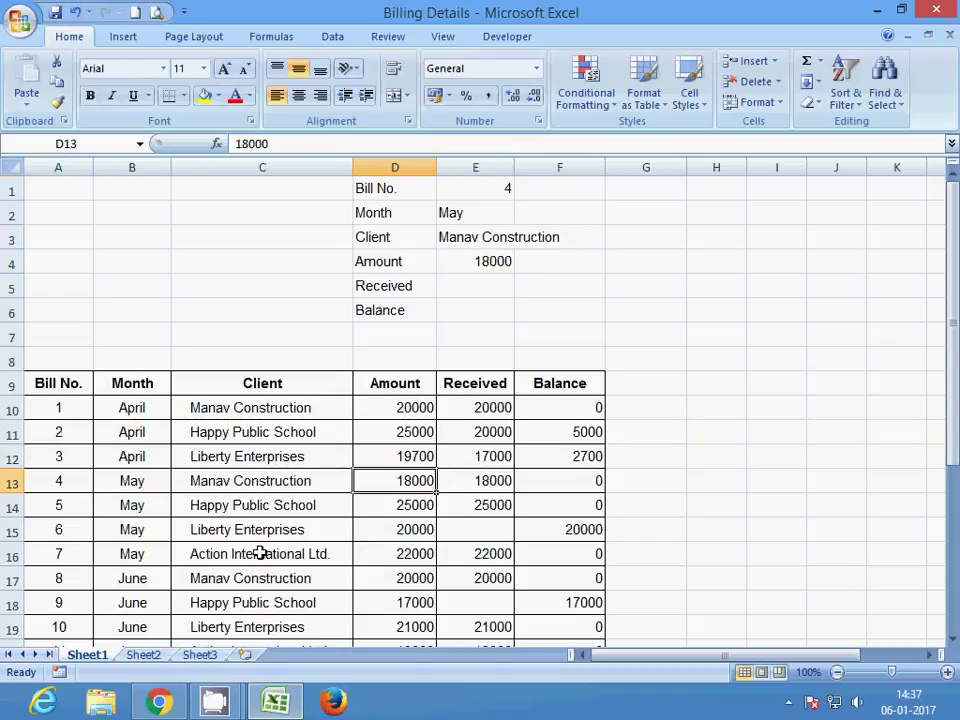
- Start a LOOKUP formula in the Received result cell E5 with E1 as the lookup value
{"action": "left_click", "coordinate": [469, 296]}
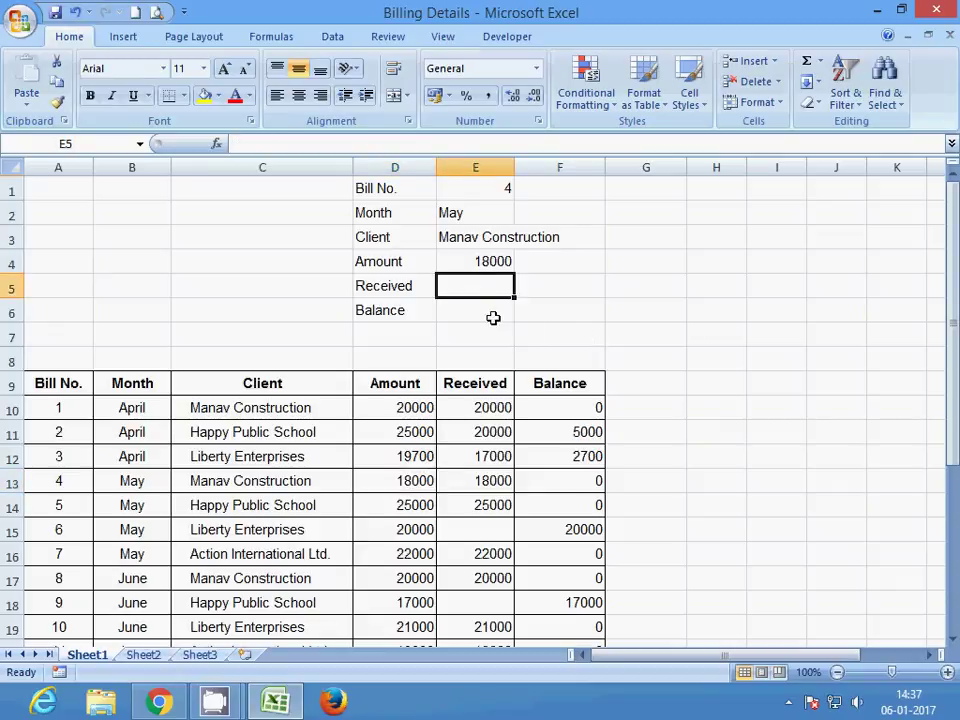
{"action": "type", "text": "="}
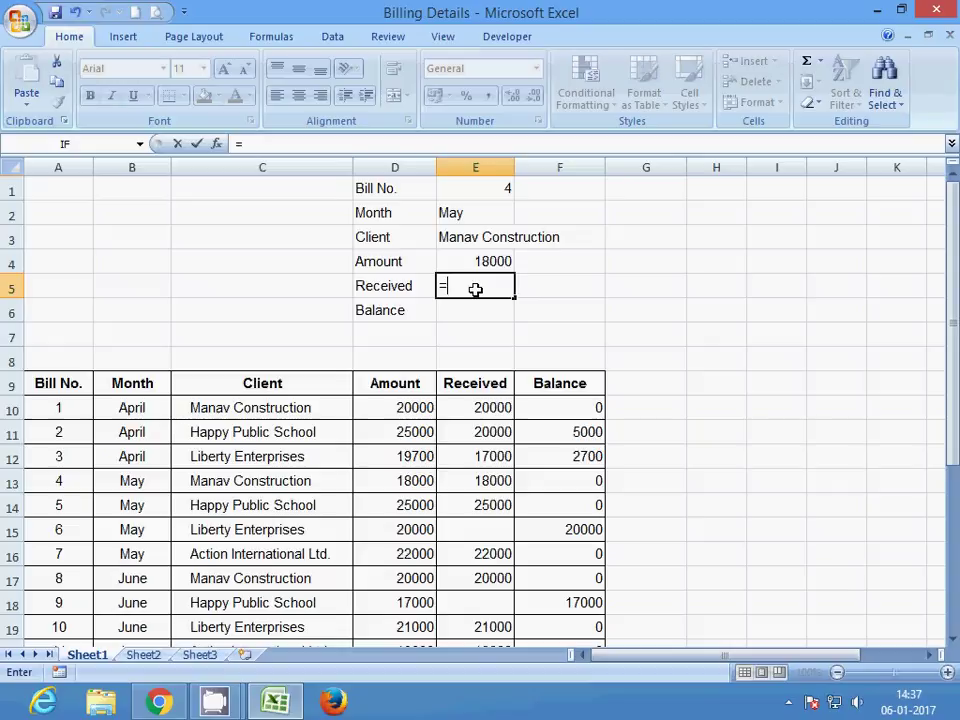
{"action": "type", "text": "lo"}
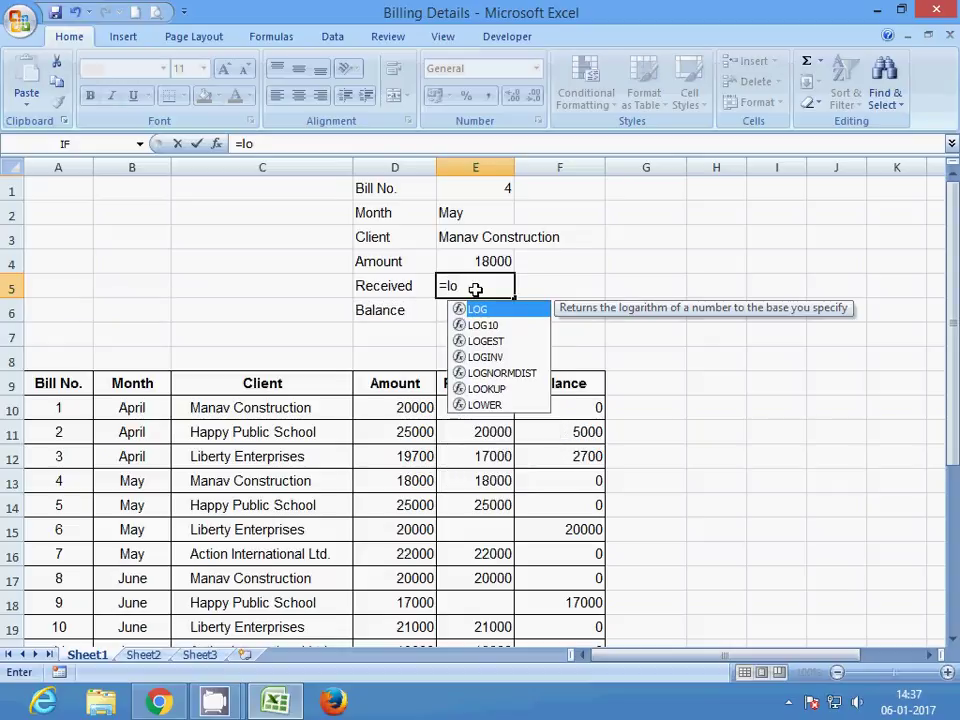
{"action": "type", "text": "ok"}
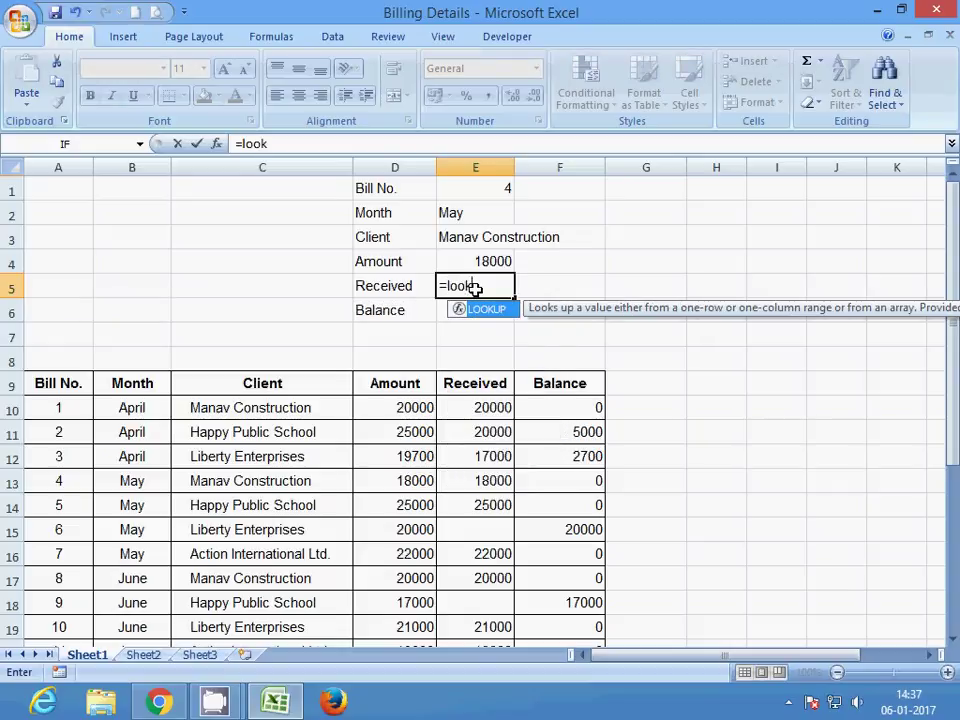
{"action": "double_click", "coordinate": [485, 309]}
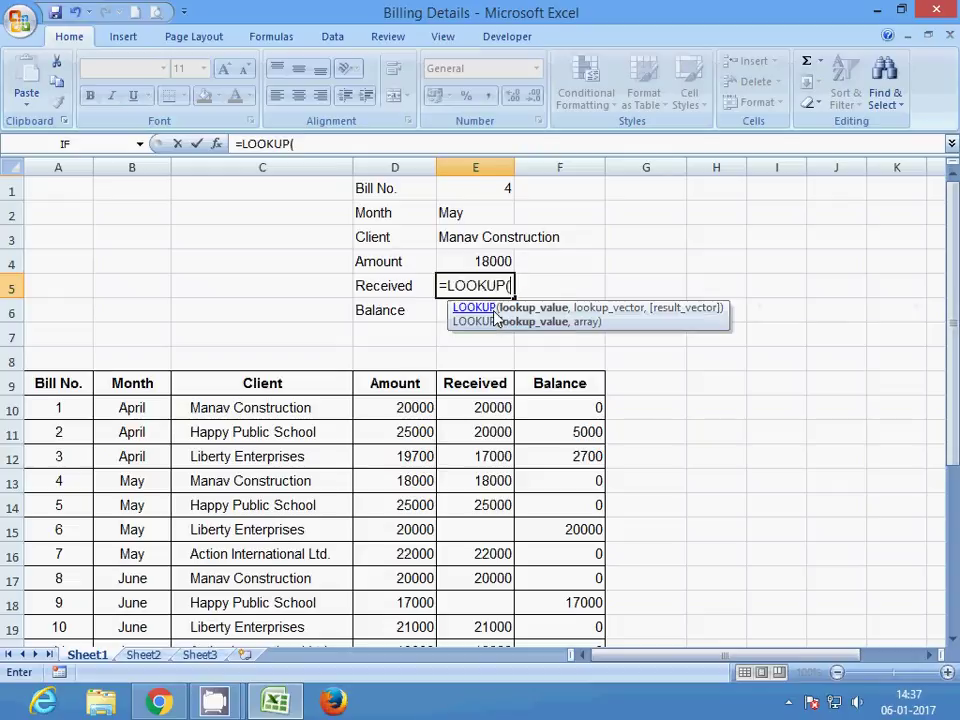
{"action": "left_click", "coordinate": [348, 145]}
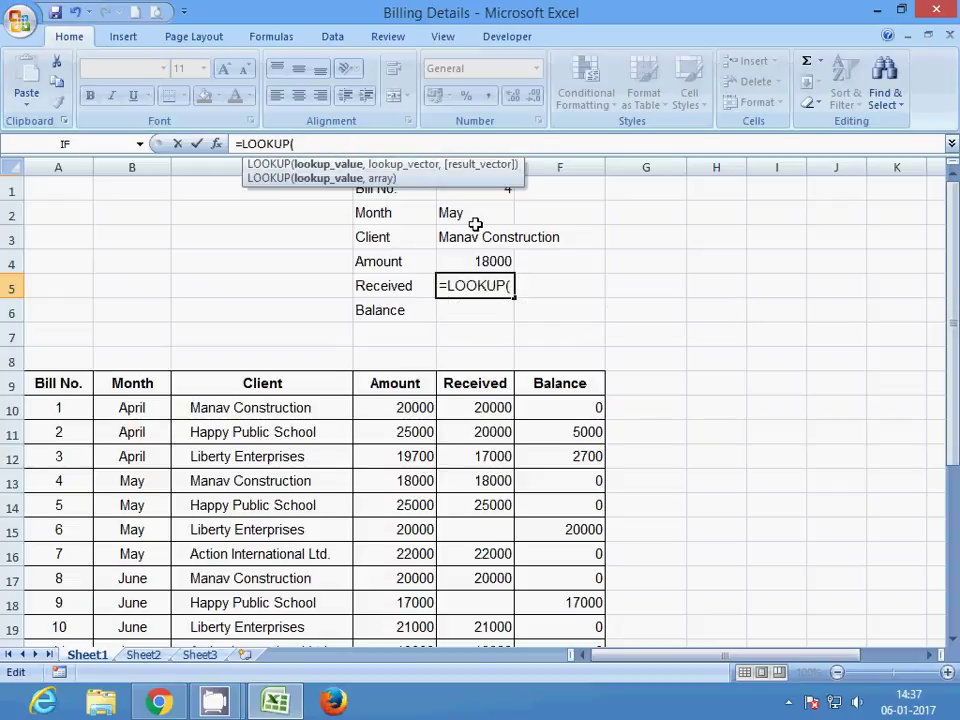
{"action": "left_click", "coordinate": [953, 450]}
{"action": "left_click", "coordinate": [485, 196]}
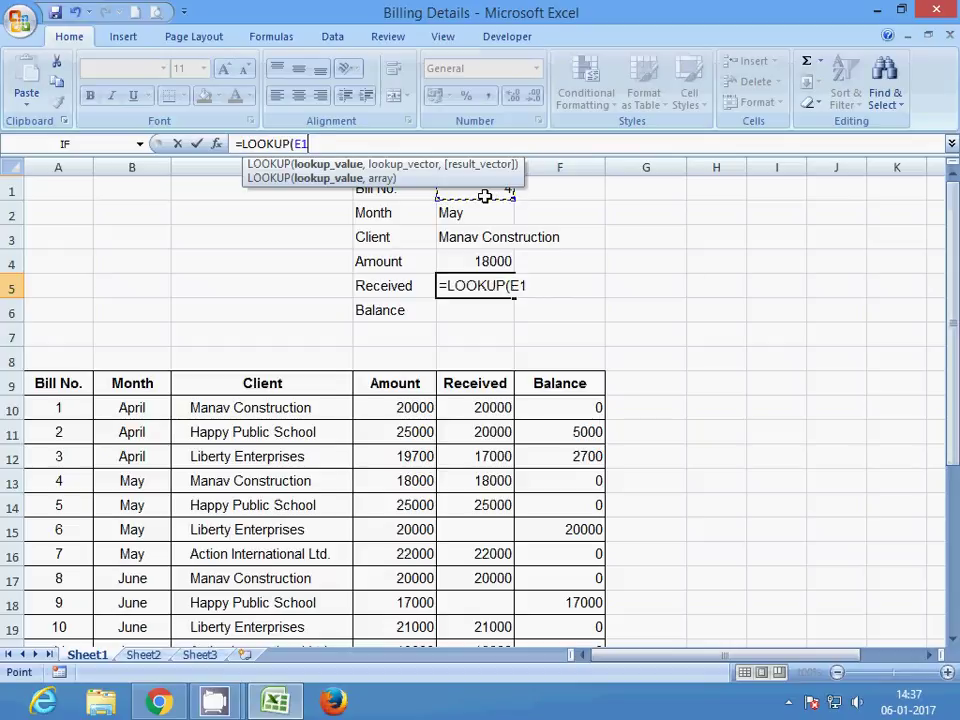
- Add the bill number range A10:A30 as the lookup vector of the E5 formula
{"action": "left_click", "coordinate": [362, 144]}
{"action": "type", "text": ","}
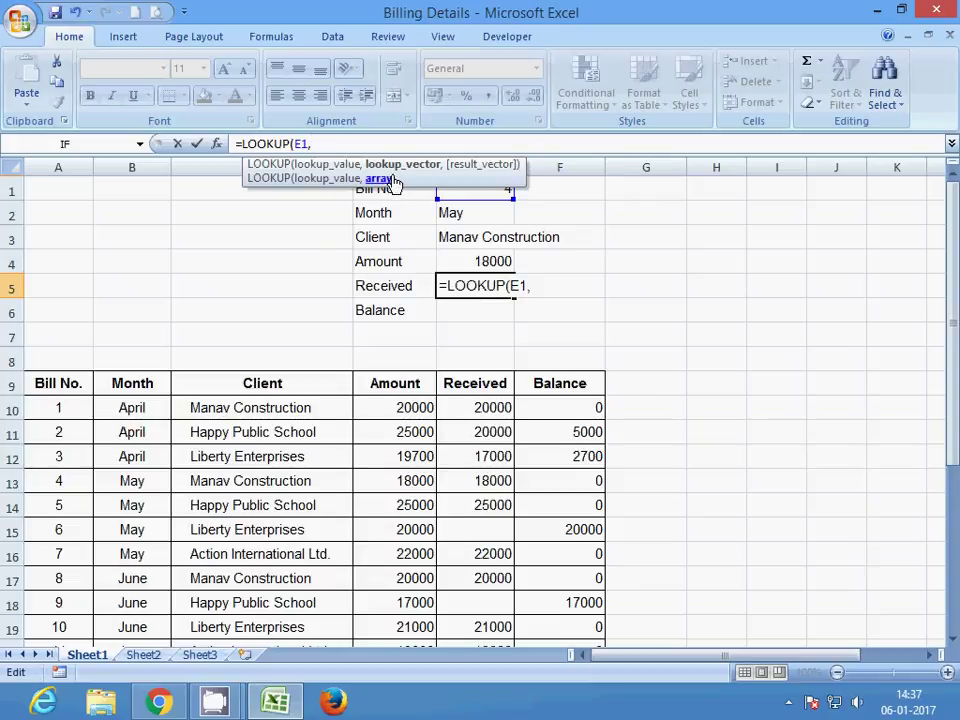
{"action": "left_click_drag", "start_coordinate": [72, 410], "coordinate": [72, 603]}
{"action": "left_click", "coordinate": [389, 141]}
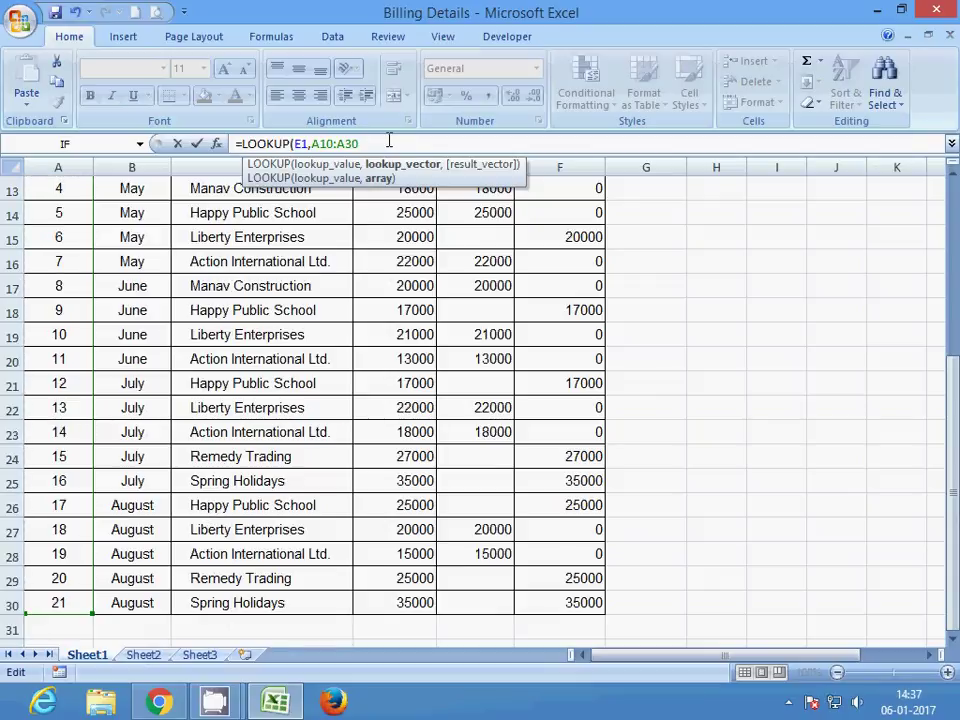
- Add the received range E10:E30 as the result vector and complete the formula =LOOKUP(E1,A10:A30,E10:E30) in E5
{"action": "type", "text": ","}
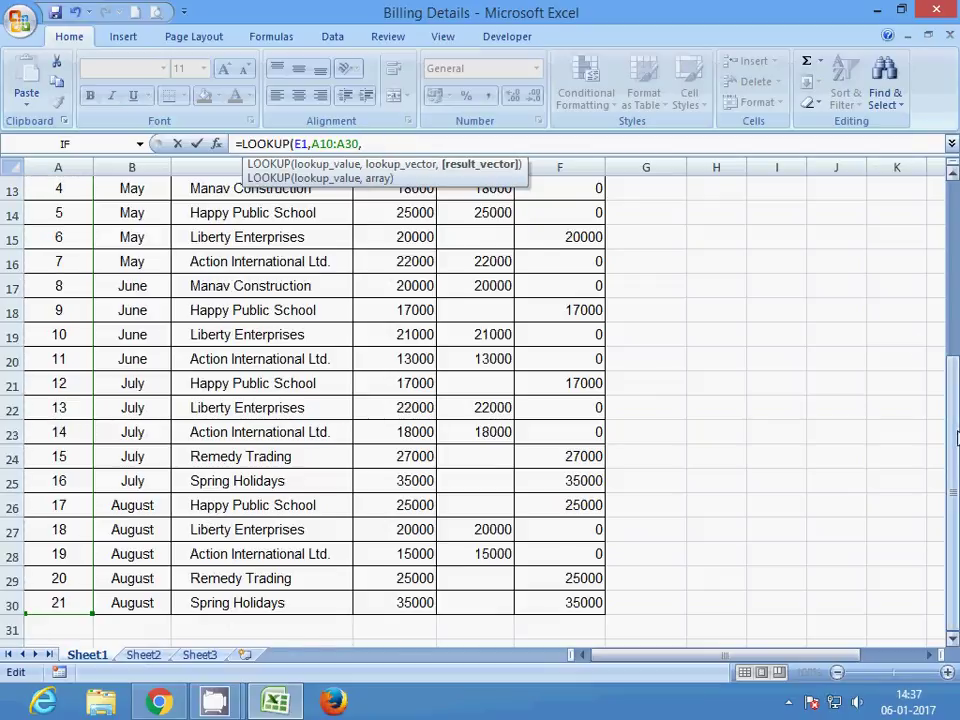
{"action": "scroll", "coordinate": [957, 437], "scroll_direction": "up", "scroll_amount": 3}
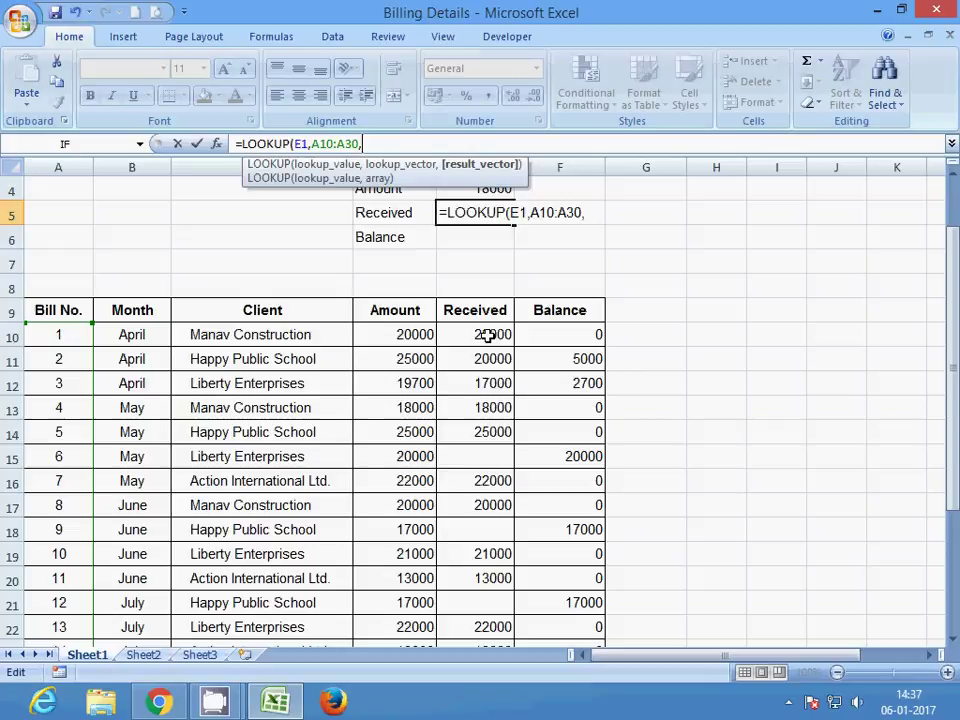
{"action": "left_click_drag", "start_coordinate": [487, 336], "coordinate": [493, 596]}
{"action": "left_click", "coordinate": [413, 145]}
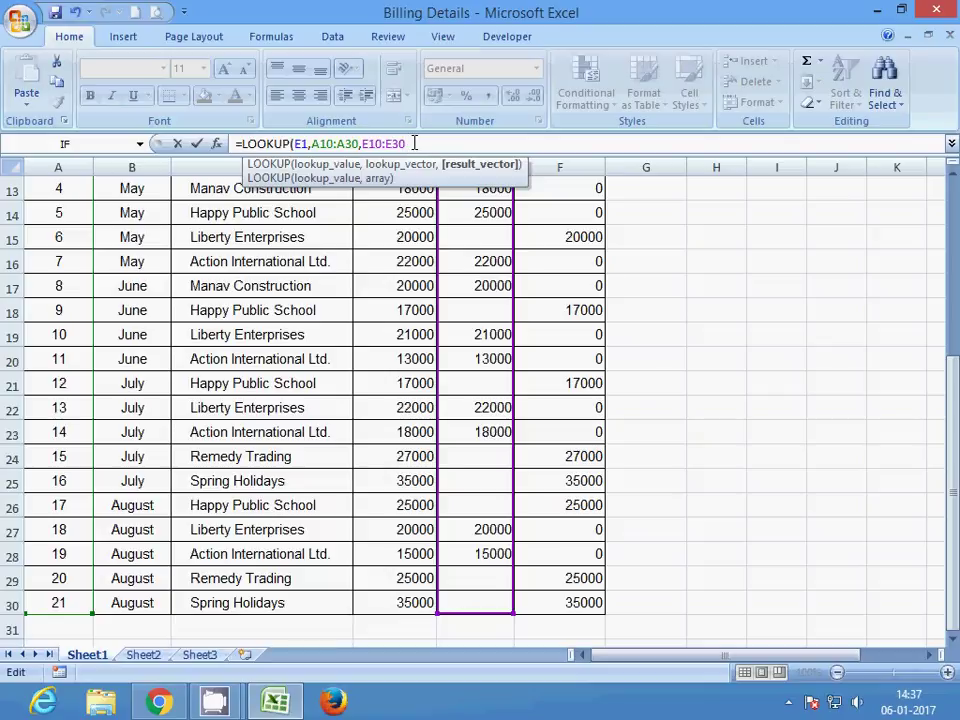
{"action": "type", "text": ")"}
{"action": "key", "text": "Escape"}
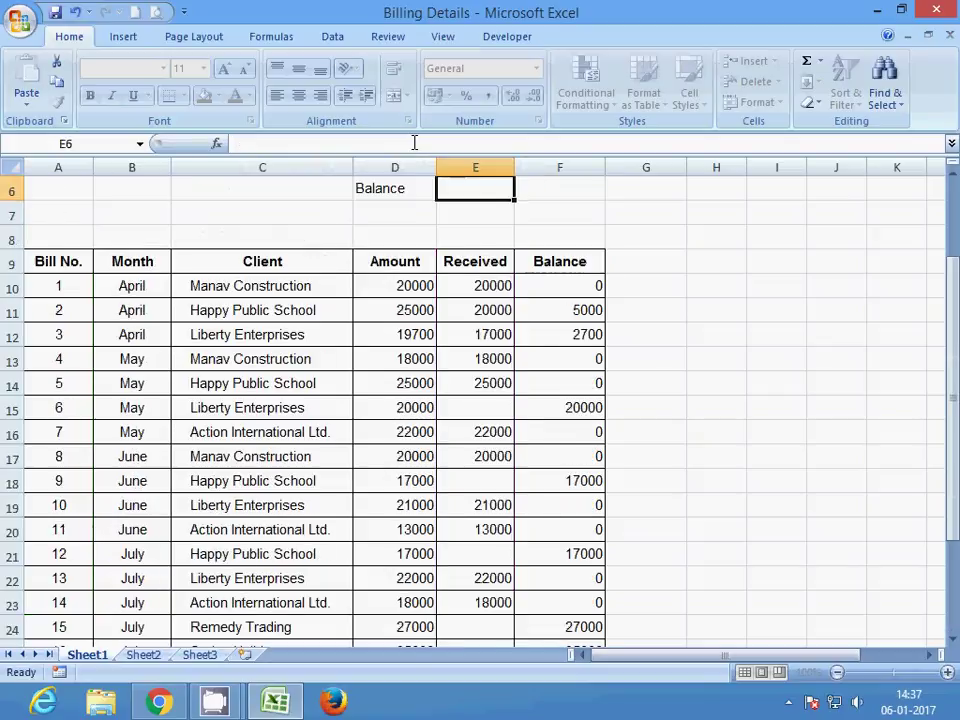
- Review the Amount and Received lookup results in E4 and E5
{"action": "scroll", "coordinate": [673, 392], "scroll_direction": "up", "scroll_amount": 2}
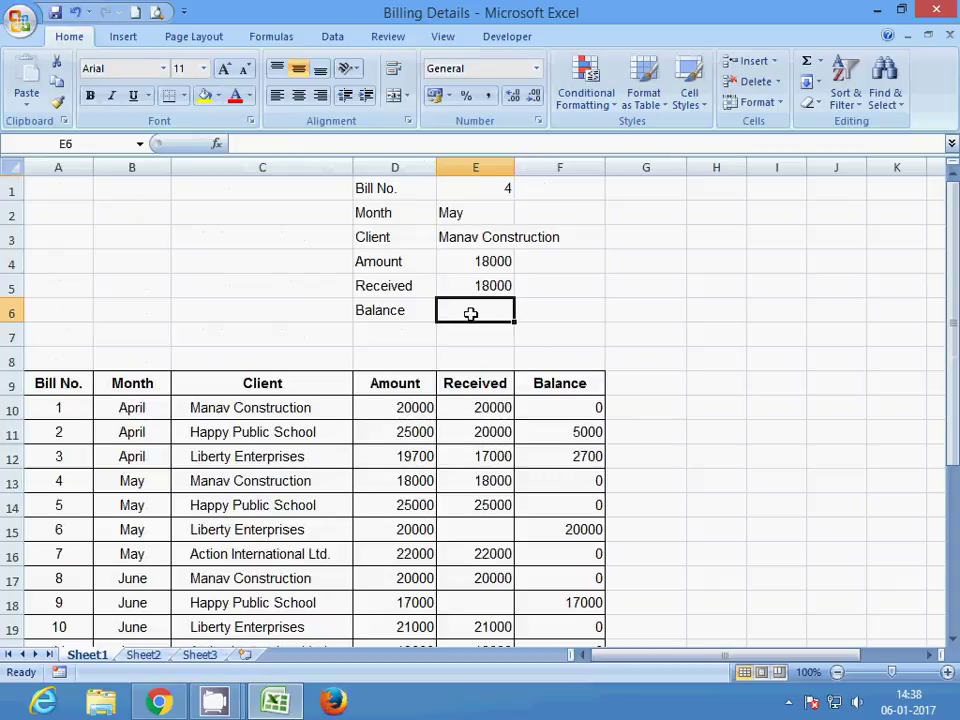
{"action": "left_click", "coordinate": [456, 285]}
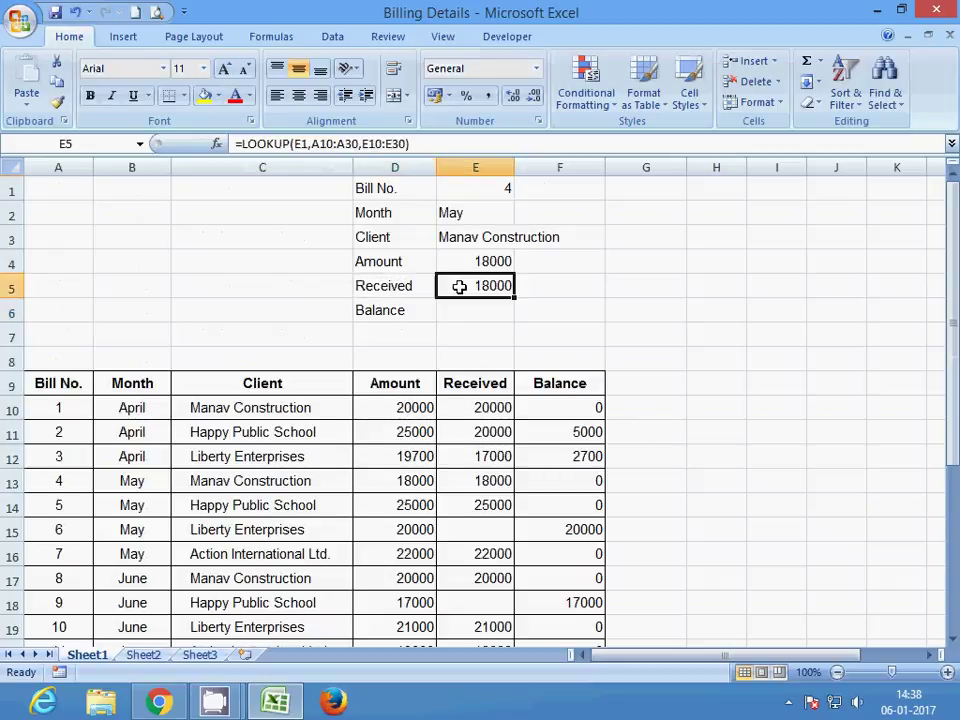
{"action": "left_click", "coordinate": [399, 259]}
{"action": "left_click", "coordinate": [472, 264]}
{"action": "left_click", "coordinate": [474, 290]}
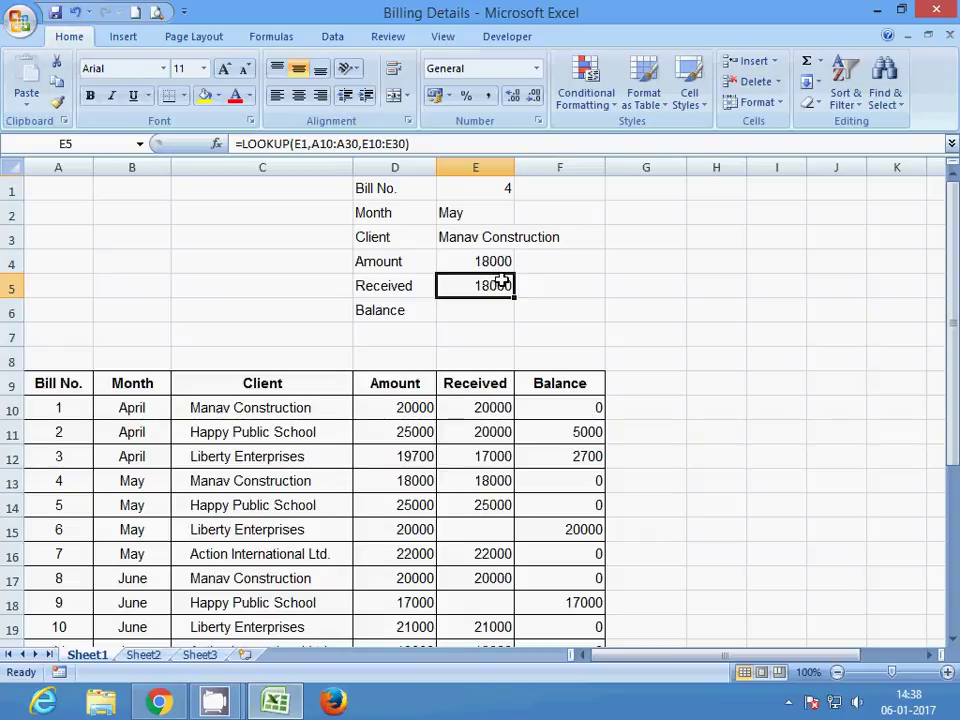
- Test the lookup results by setting the bill number in E1 to 10 and then to 6
{"action": "left_click", "coordinate": [492, 189]}
{"action": "type", "text": "10"}
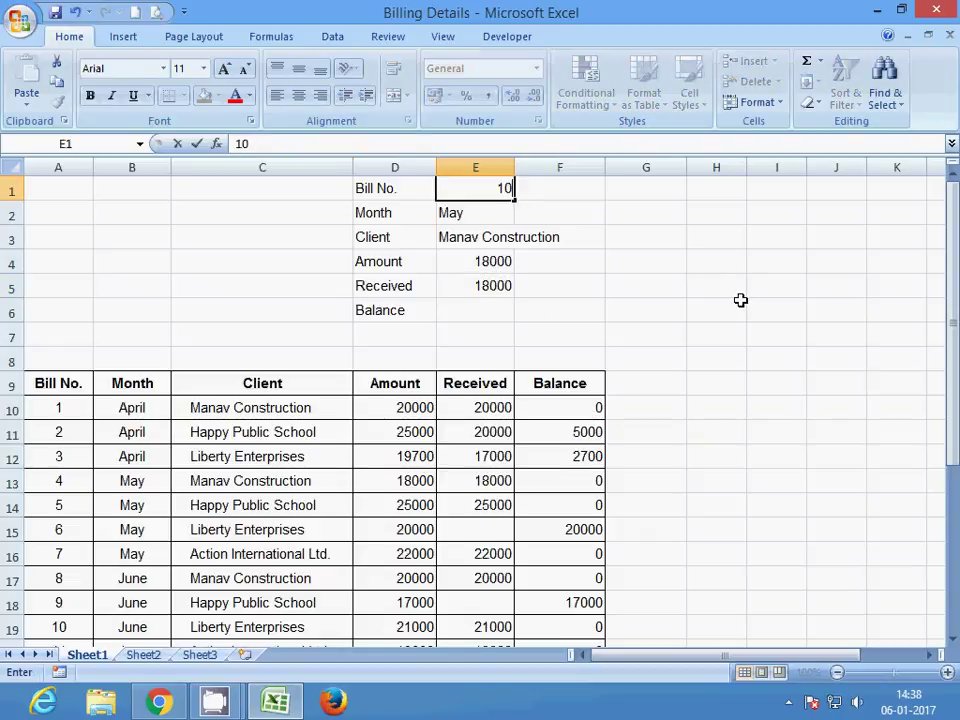
{"action": "key", "text": "Return"}
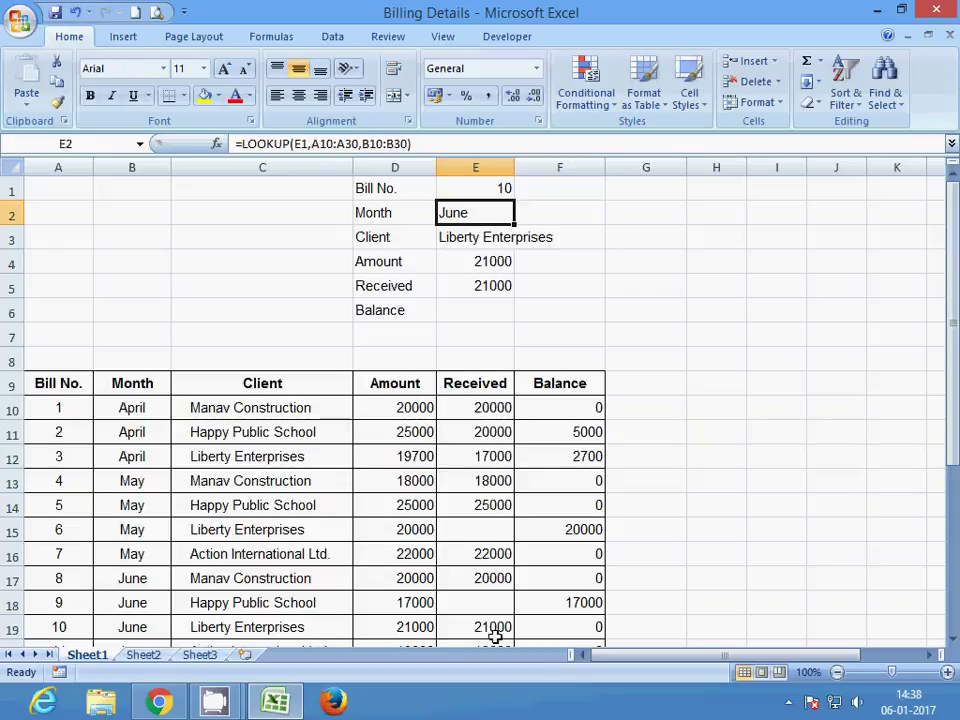
{"action": "scroll", "coordinate": [497, 375], "scroll_direction": "down", "scroll_amount": 1}
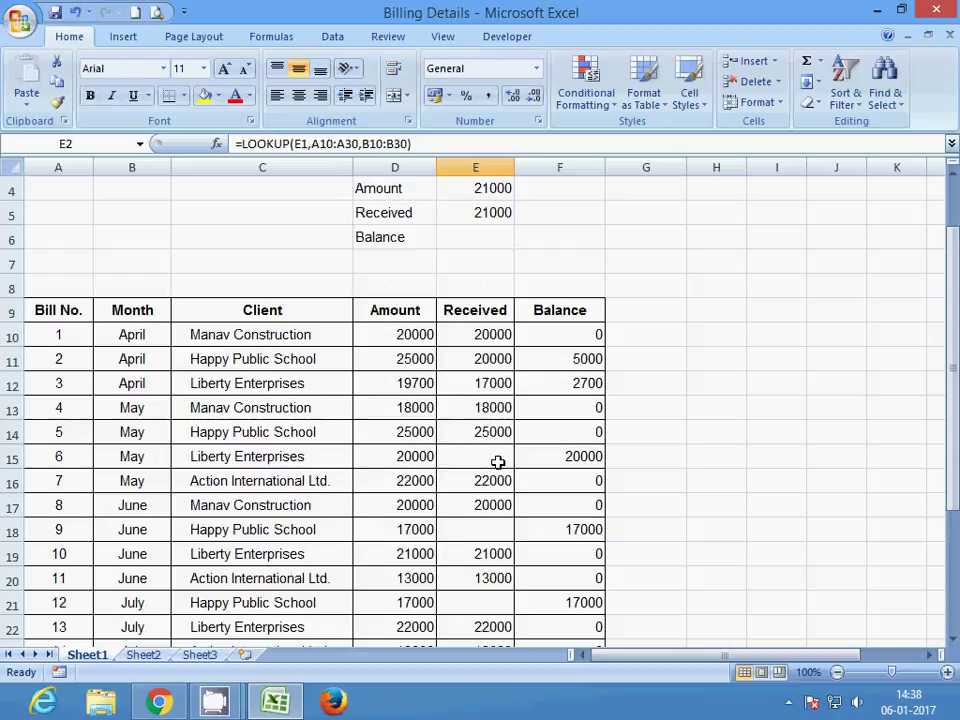
{"action": "scroll", "coordinate": [465, 380], "scroll_direction": "up", "scroll_amount": 1}
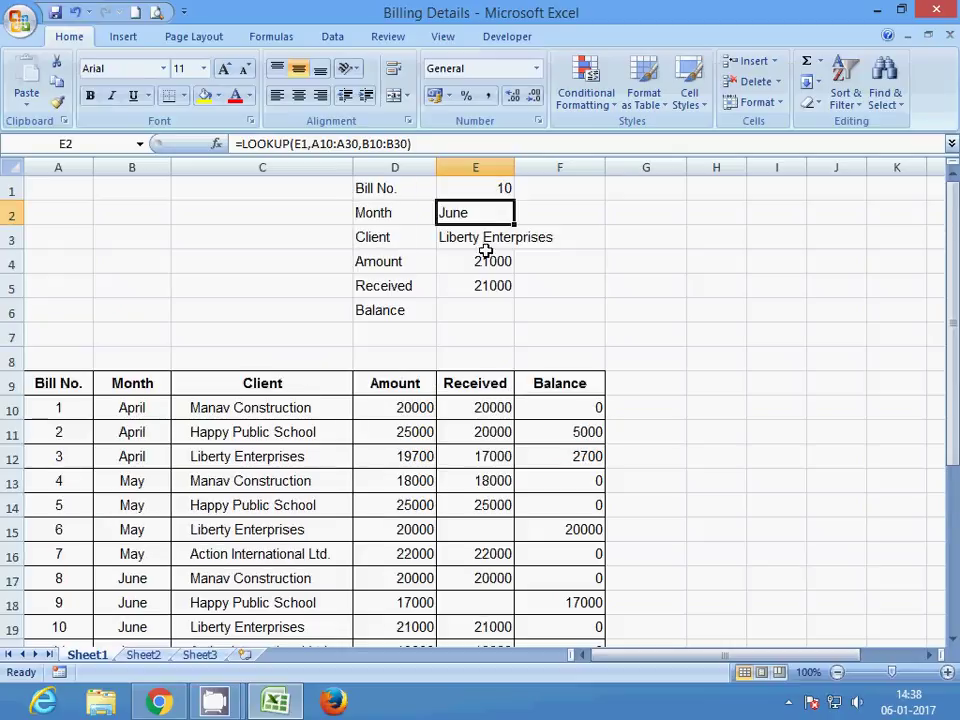
{"action": "left_click", "coordinate": [485, 187]}
{"action": "type", "text": "6"}
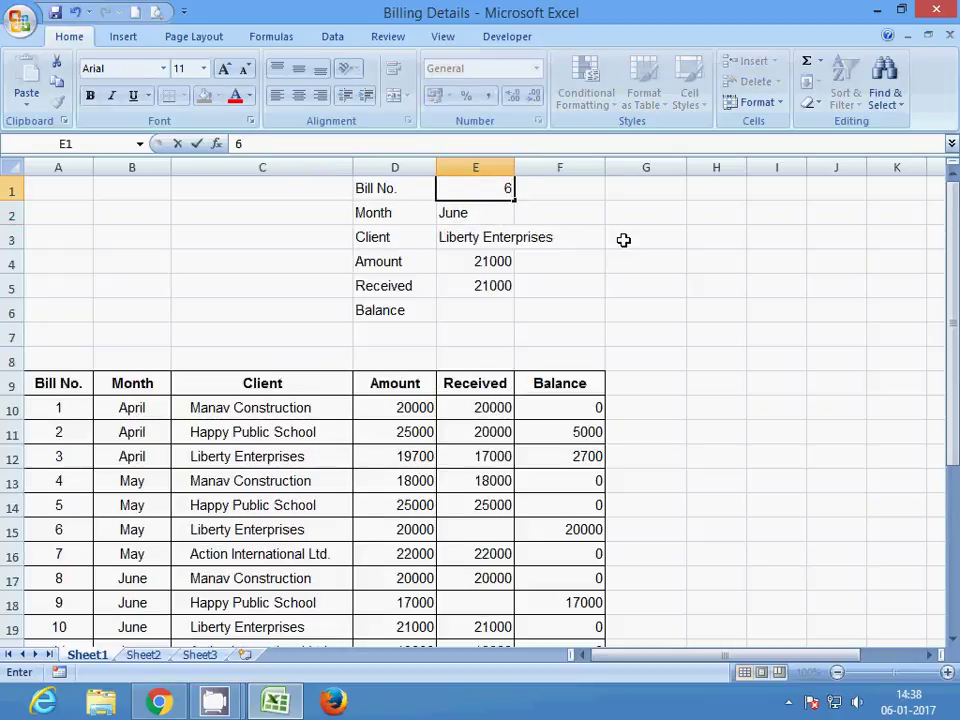
{"action": "key", "text": "Return"}
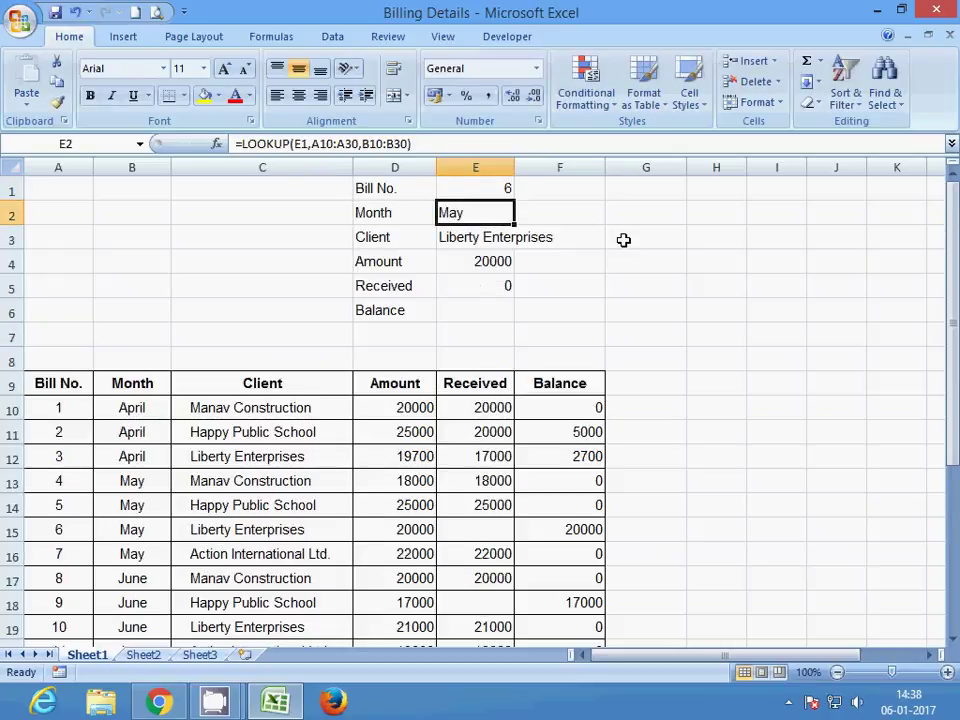
- Start a LOOKUP formula in the Balance result cell E6 with E1 as the lookup value
{"action": "left_click", "coordinate": [476, 312]}
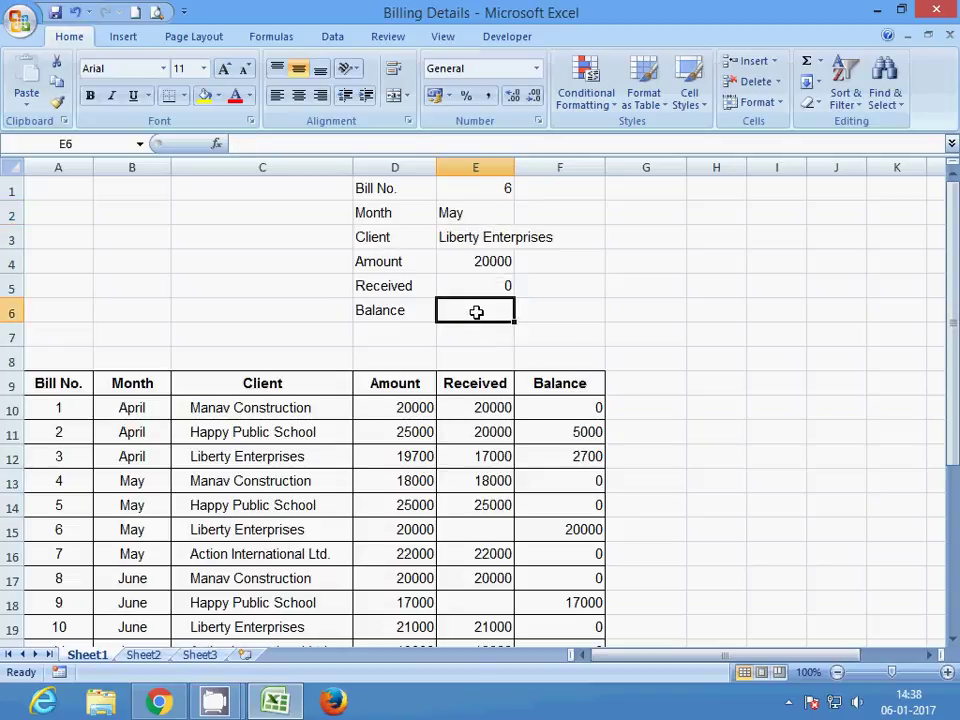
{"action": "type", "text": "="}
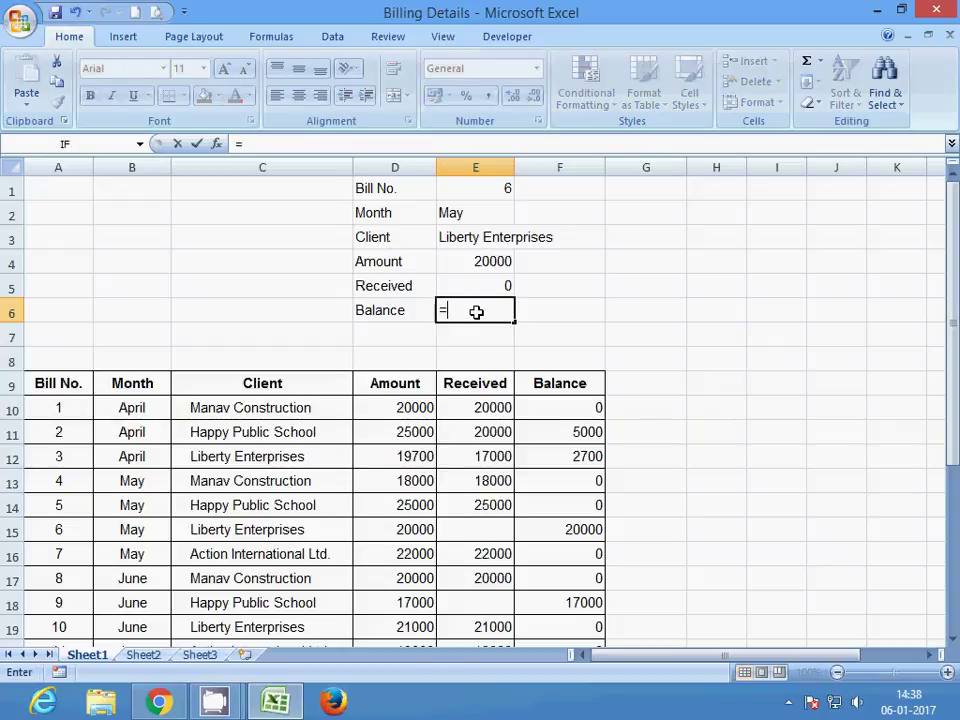
{"action": "type", "text": "look"}
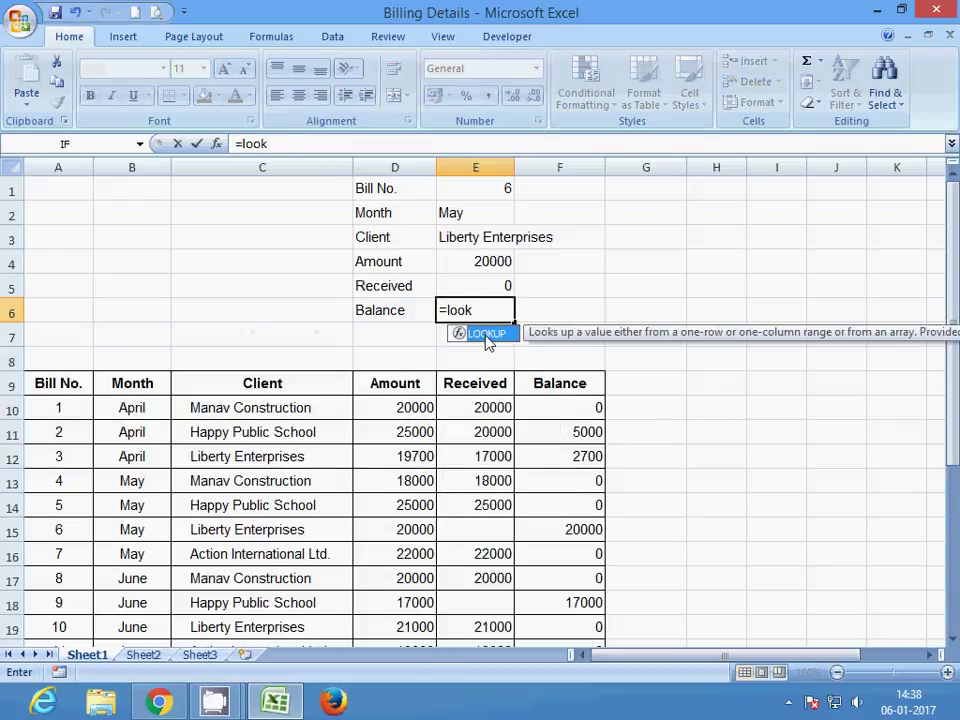
{"action": "double_click", "coordinate": [487, 334]}
{"action": "left_click", "coordinate": [331, 146]}
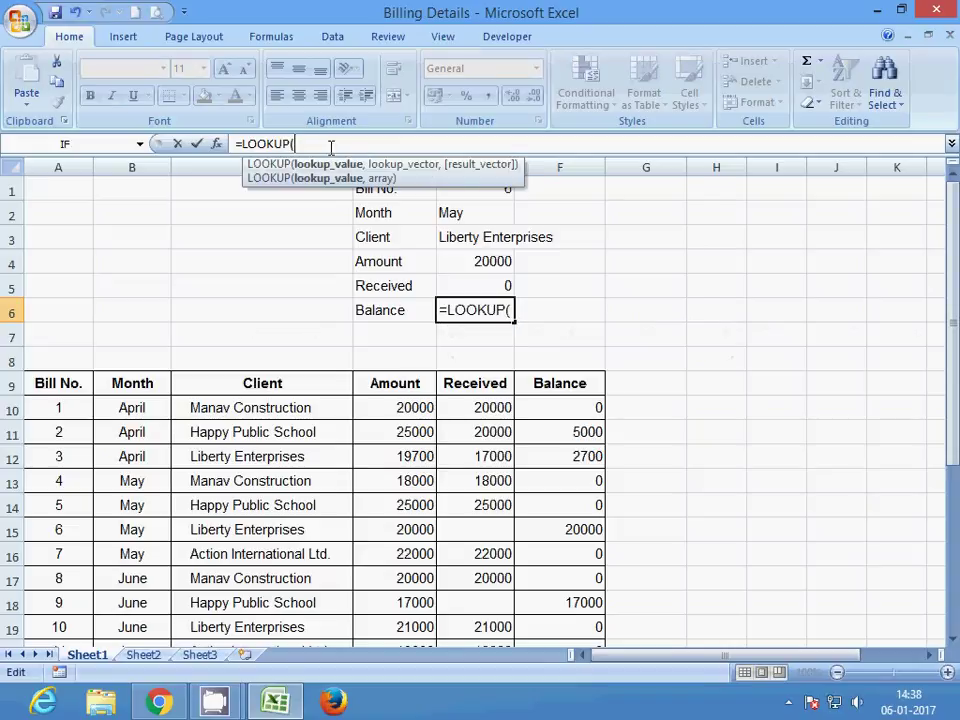
{"action": "left_click", "coordinate": [480, 191]}
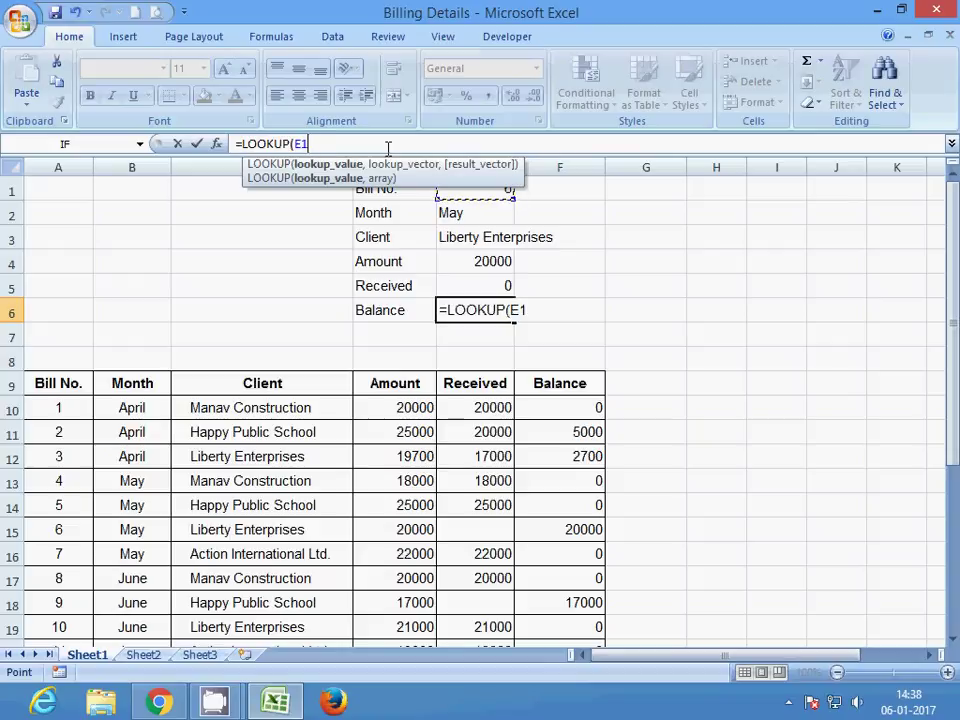
- Add the bill number range A10:A30 as the lookup vector of the E6 formula
{"action": "type", "text": ","}
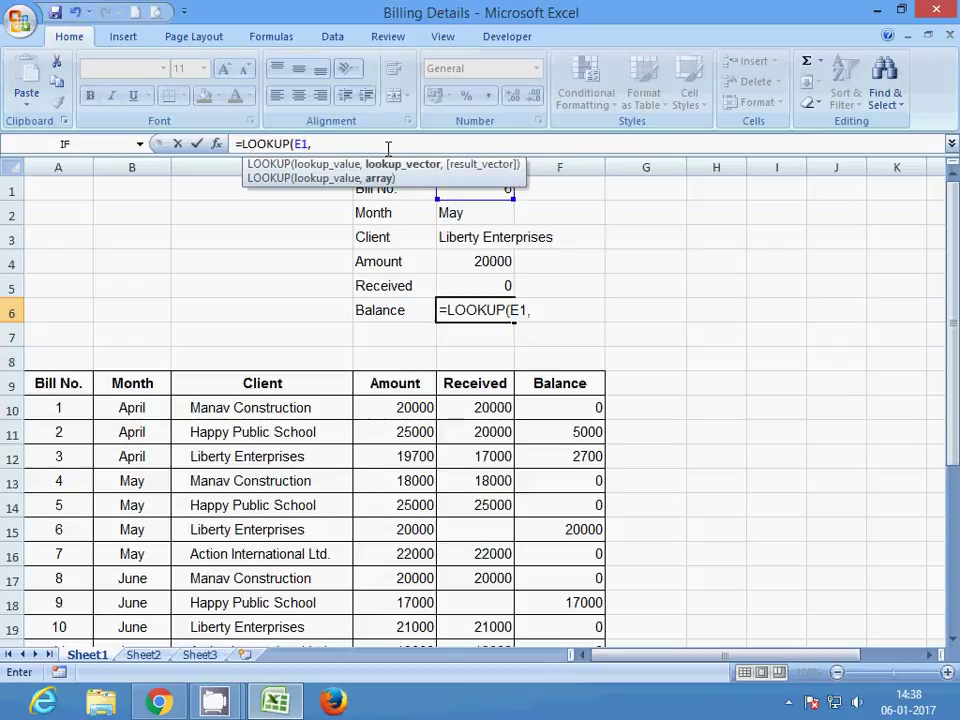
{"action": "left_click_drag", "start_coordinate": [81, 407], "coordinate": [77, 605]}
{"action": "left_click", "coordinate": [386, 146]}
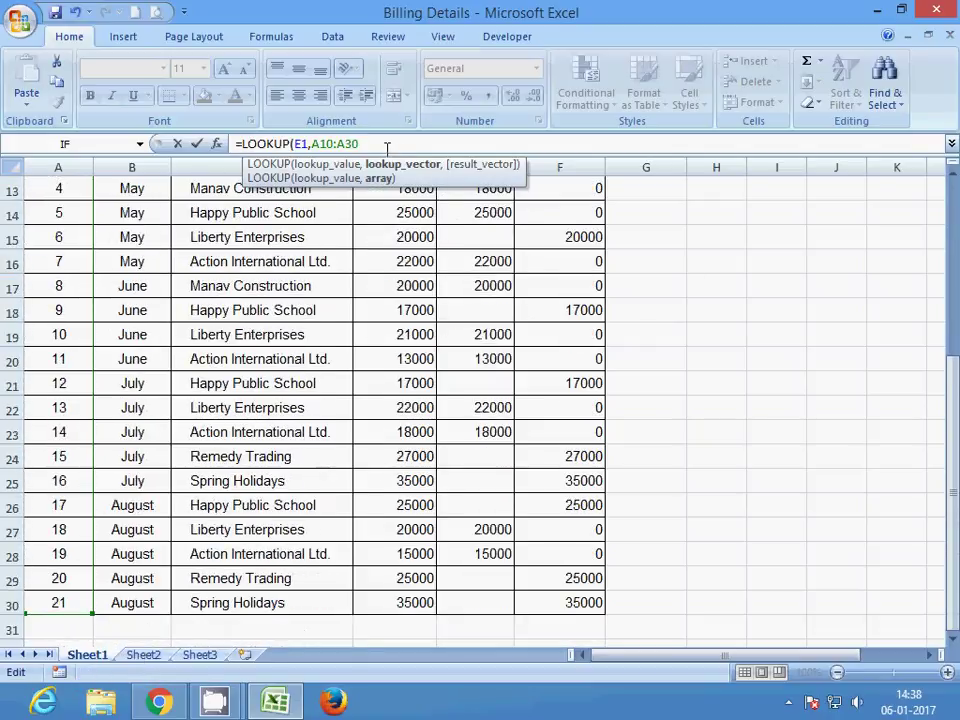
- Add the balance range F10:F30 as the result vector and complete the formula =LOOKUP(E1,A10:A30,F10:F30) in E6
{"action": "type", "text": ","}
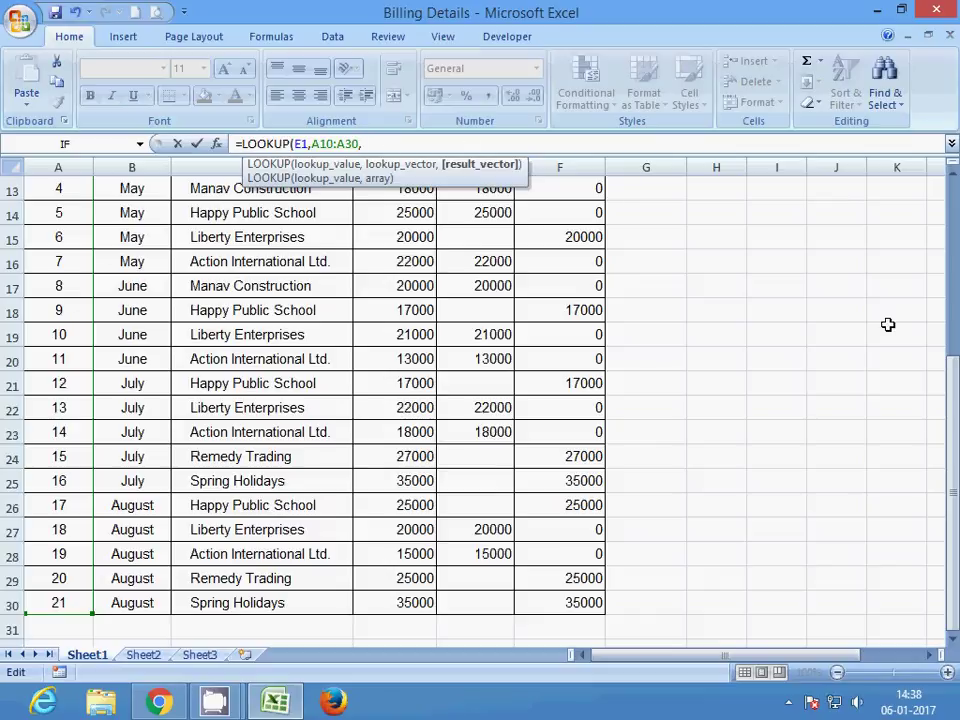
{"action": "left_click_drag", "start_coordinate": [955, 431], "coordinate": [957, 320]}
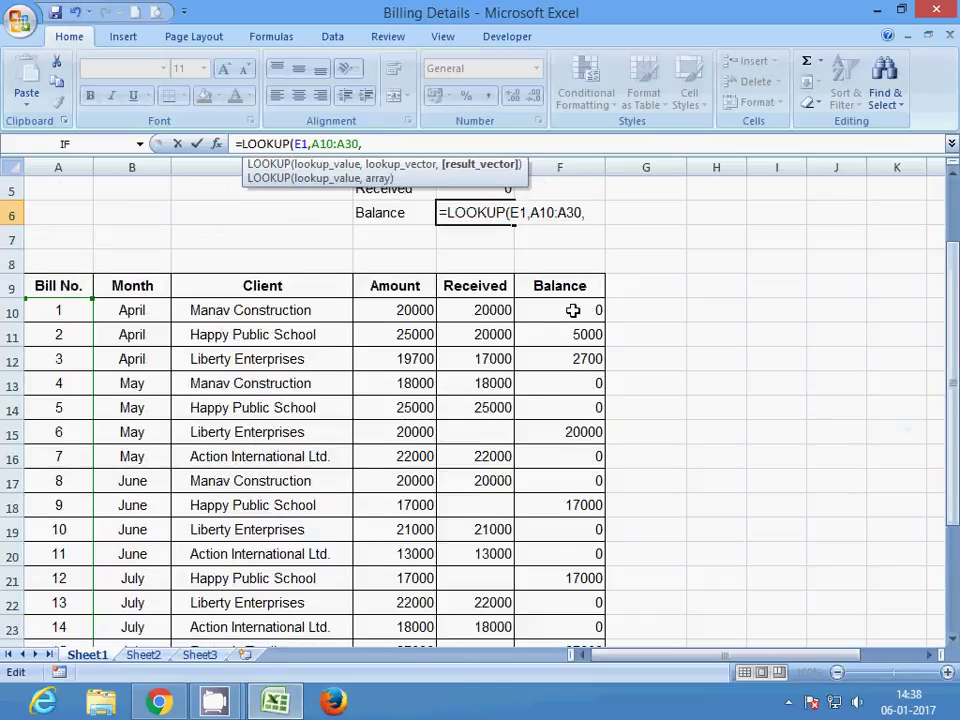
{"action": "left_click_drag", "start_coordinate": [572, 309], "coordinate": [572, 607]}
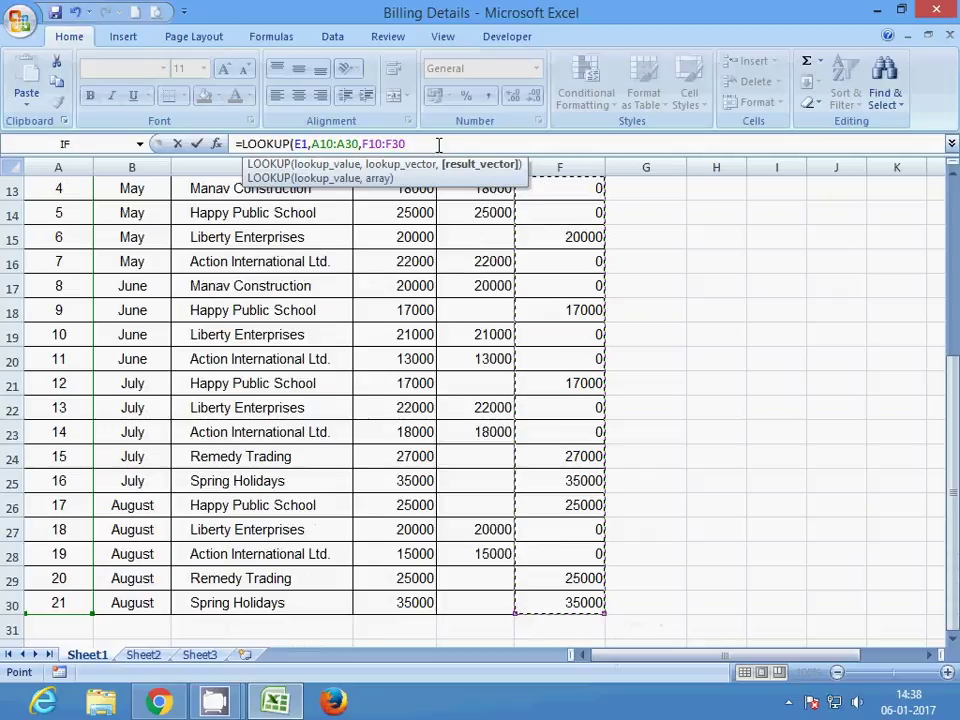
{"action": "type", "text": ")"}
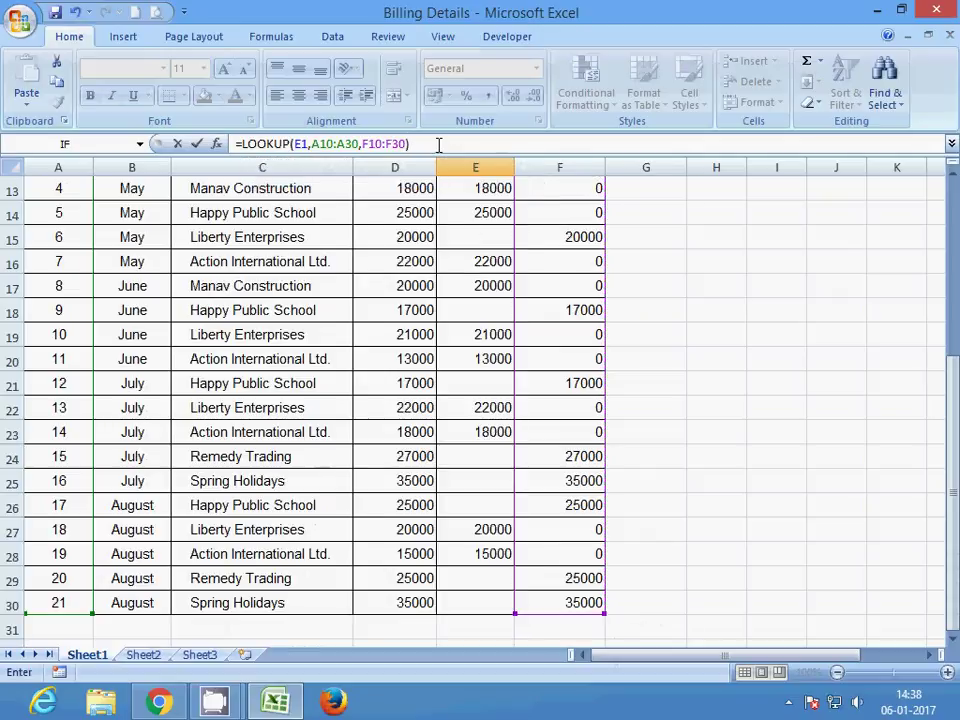
{"action": "key", "text": "Return"}
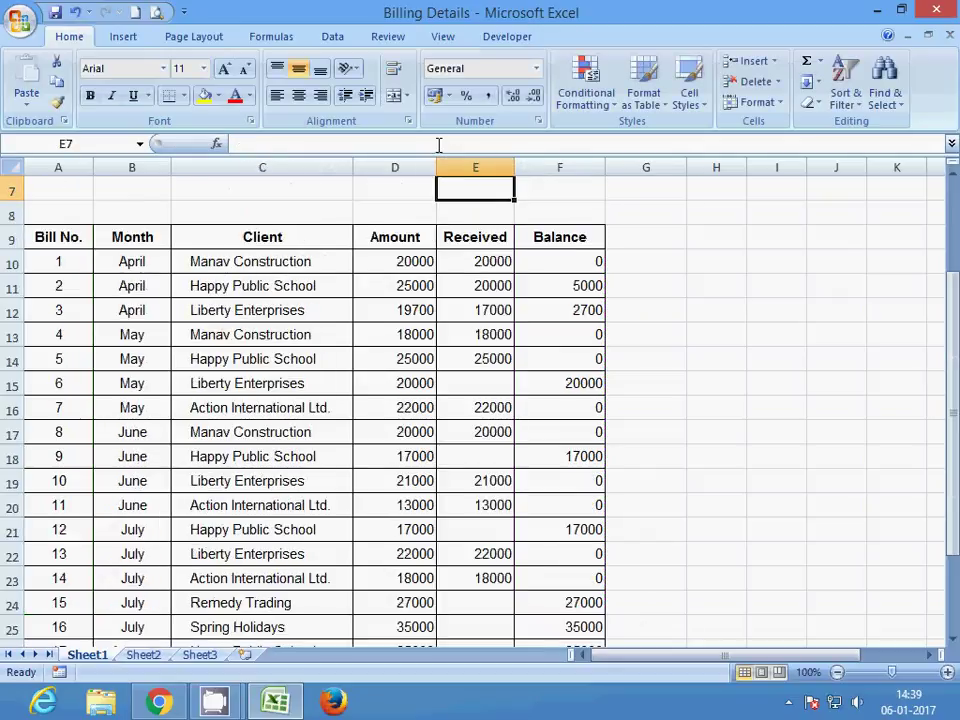
- Check the Balance formula in E6 and the bill number in E1, and look over the empty rows beneath the billing table
{"action": "scroll", "coordinate": [611, 540], "scroll_direction": "up", "scroll_amount": 2}
{"action": "left_click", "coordinate": [481, 310]}
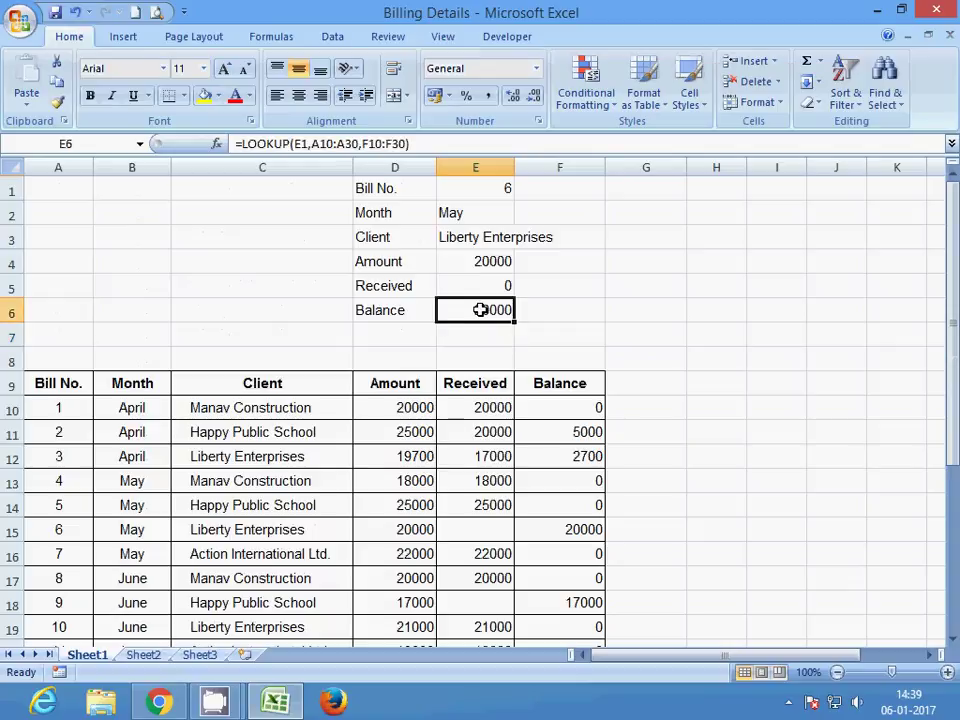
{"action": "left_click", "coordinate": [456, 188]}
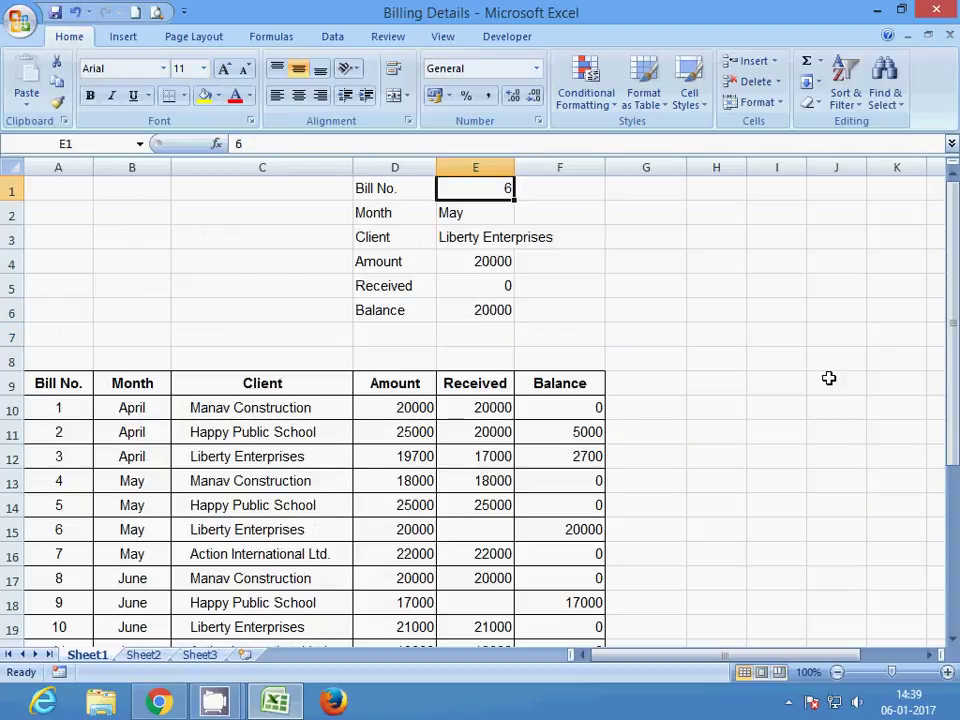
{"action": "scroll", "coordinate": [555, 529], "scroll_direction": "down", "scroll_amount": 20}
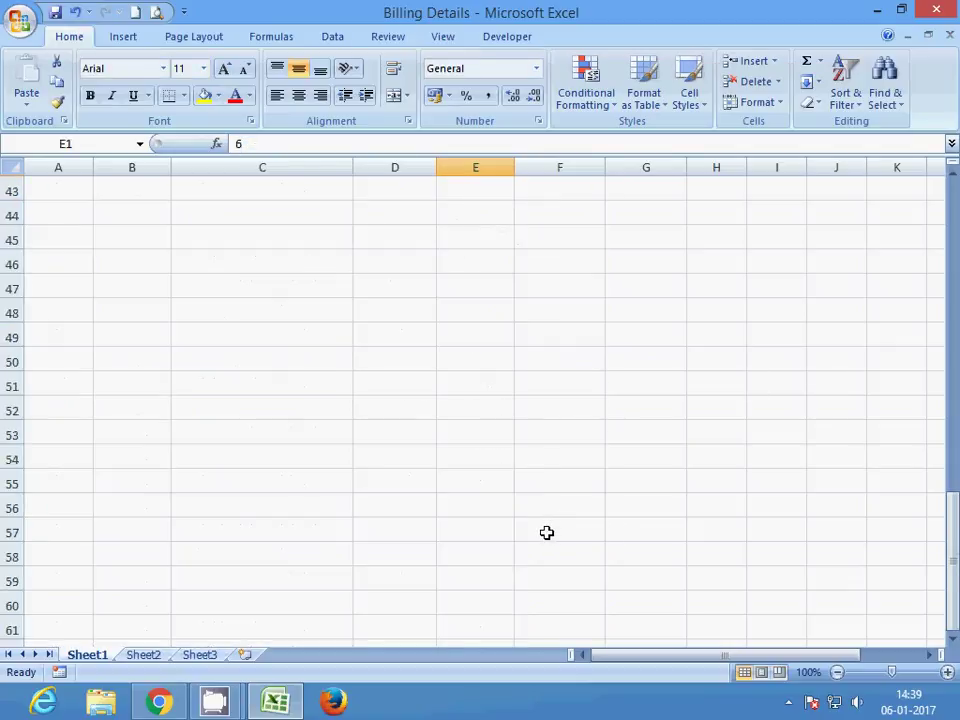
{"action": "scroll", "coordinate": [540, 580], "scroll_direction": "down", "scroll_amount": 14}
{"action": "scroll", "coordinate": [540, 559], "scroll_direction": "up", "scroll_amount": 20}
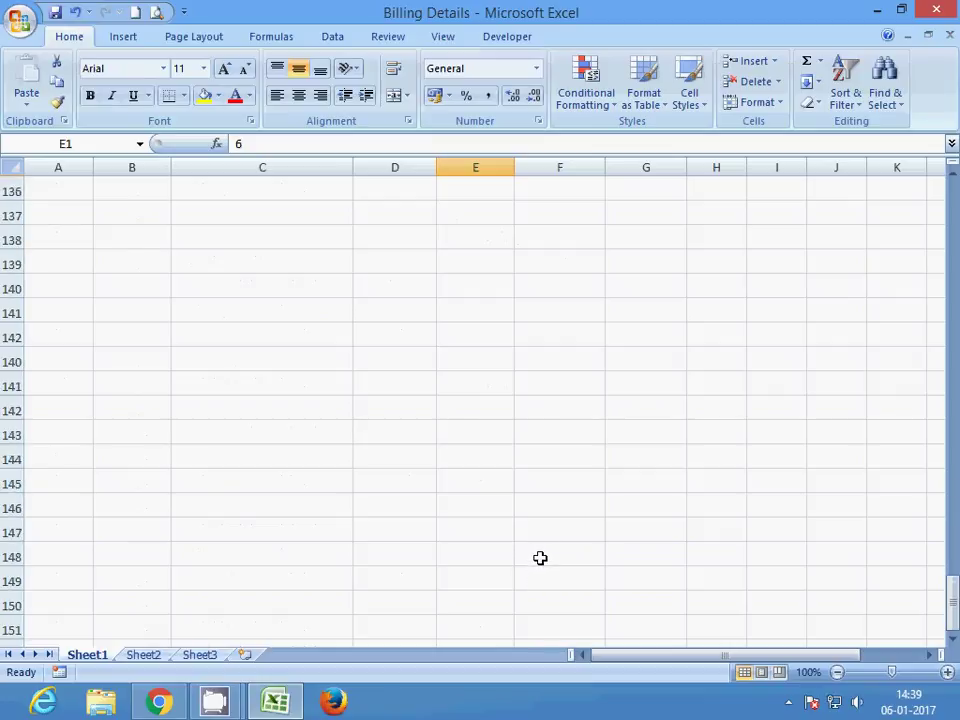
{"action": "left_click_drag", "start_coordinate": [951, 556], "coordinate": [951, 250]}
- Review the LOOKUP formulas in E2 to E6 and compare their range end with the table's last bill row, row 30
{"action": "left_click", "coordinate": [482, 215]}
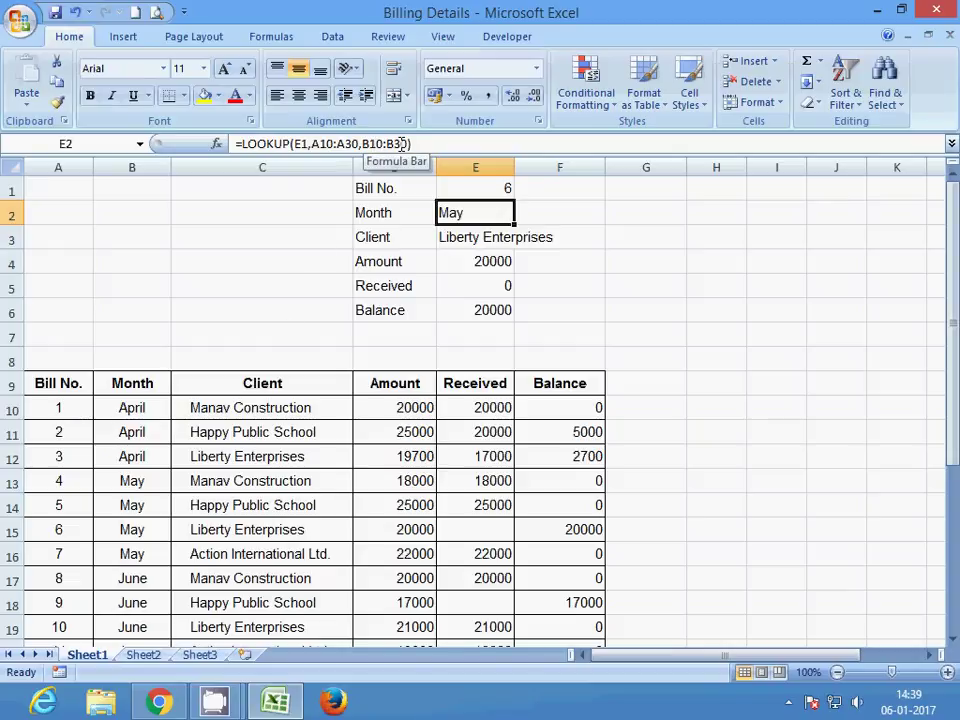
{"action": "scroll", "coordinate": [265, 430], "scroll_direction": "down", "scroll_amount": 8}
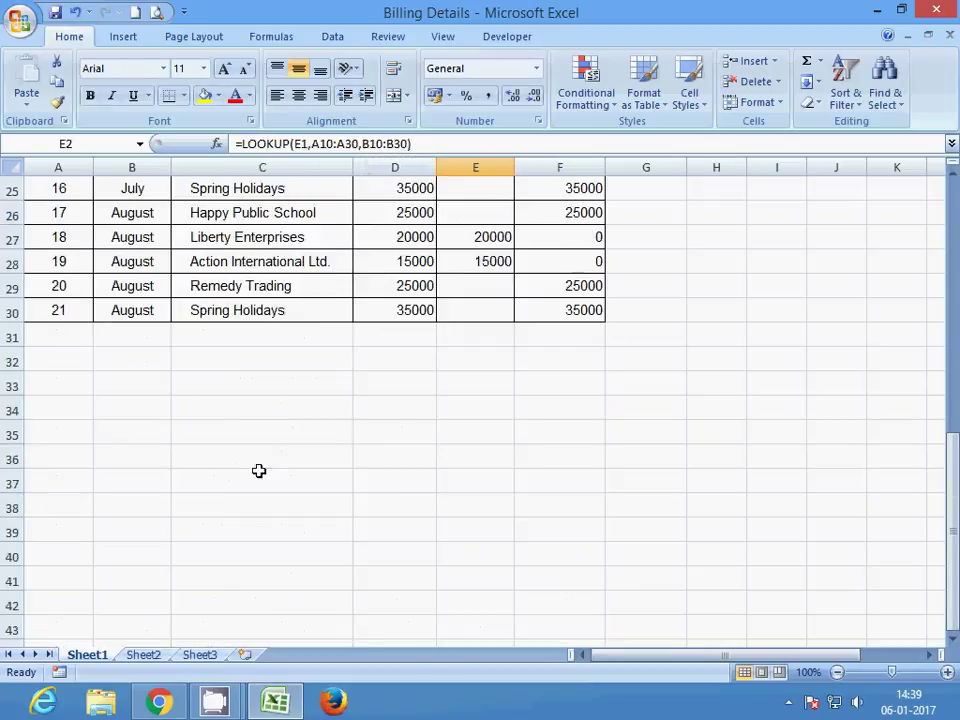
{"action": "left_click", "coordinate": [59, 310]}
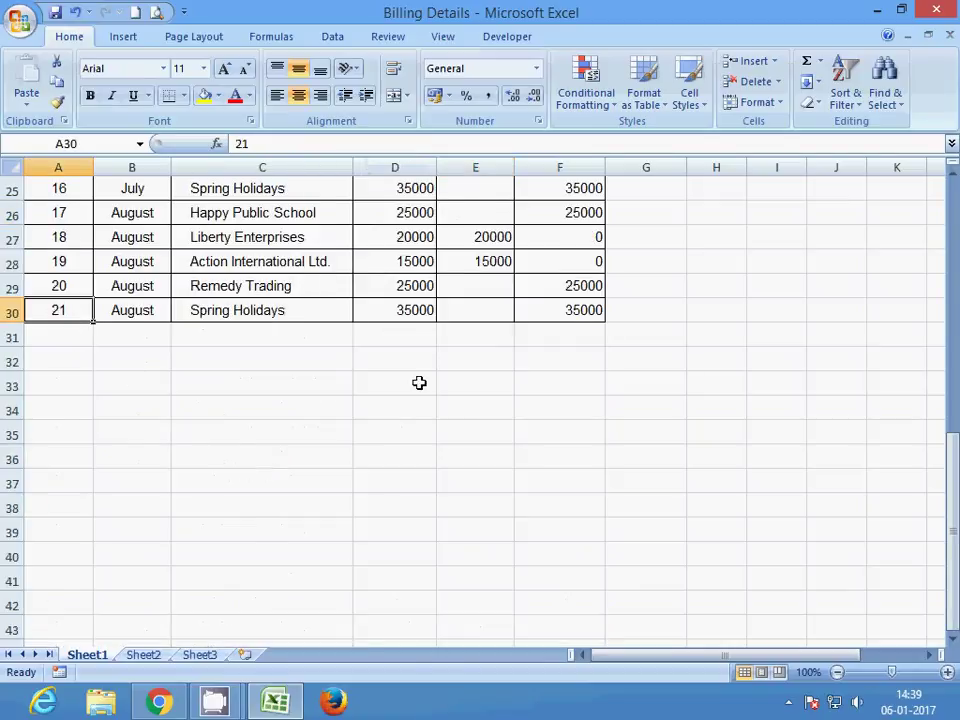
{"action": "scroll", "coordinate": [422, 386], "scroll_direction": "up", "scroll_amount": 8}
{"action": "left_click", "coordinate": [500, 213]}
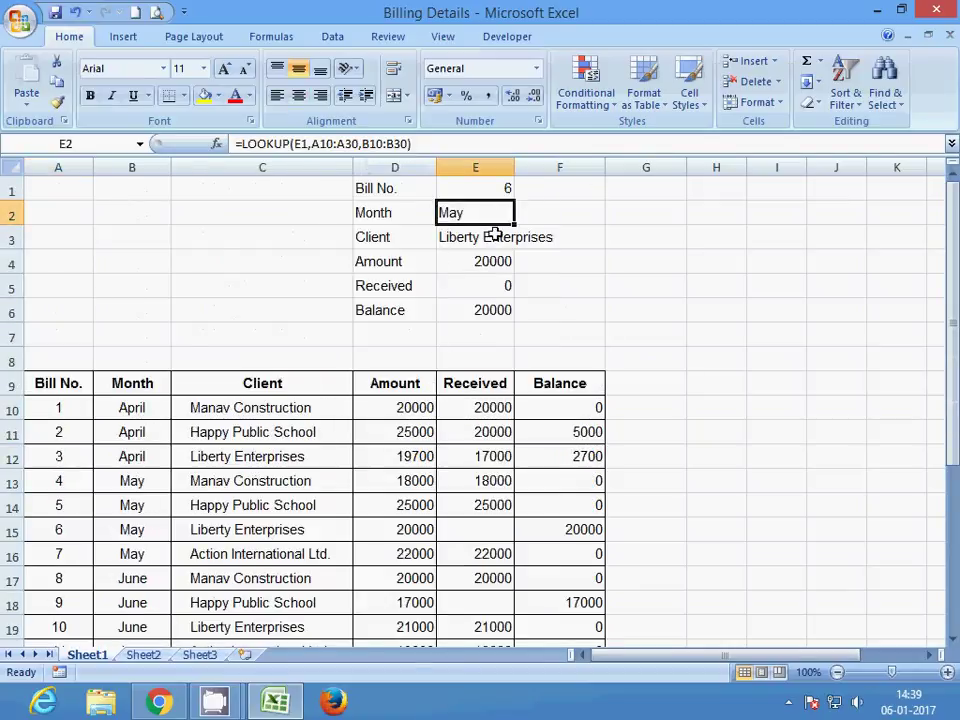
{"action": "left_click", "coordinate": [494, 240]}
{"action": "left_click", "coordinate": [496, 262]}
{"action": "left_click", "coordinate": [499, 285]}
{"action": "left_click", "coordinate": [497, 312]}
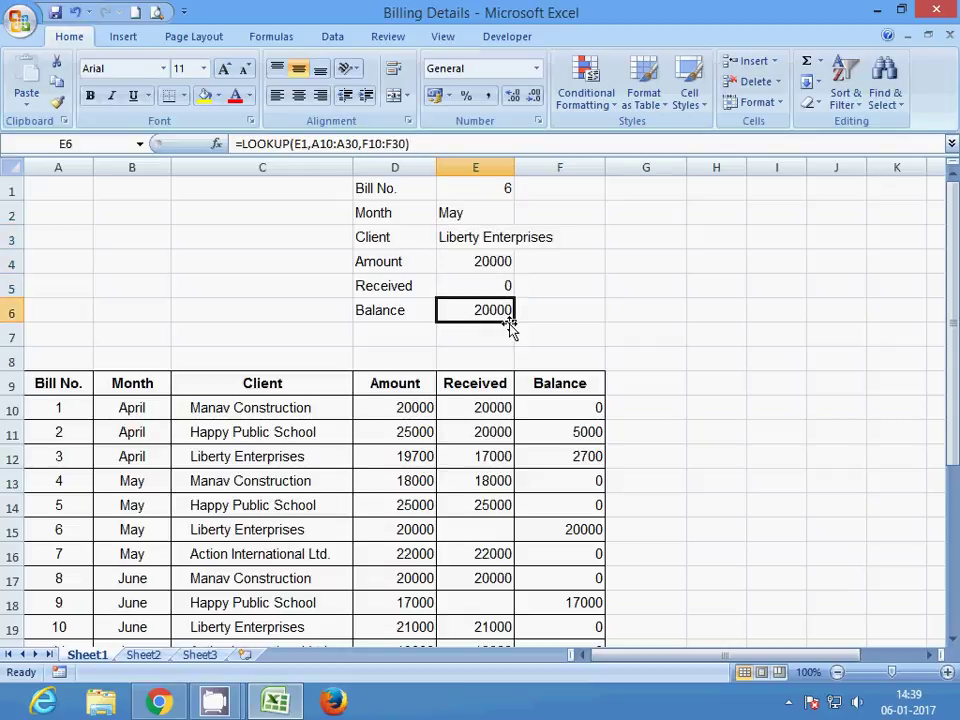
- Set the bill number in E1 to 21 to test the lookup with the table's last bill
{"action": "scroll", "coordinate": [510, 444], "scroll_direction": "down", "scroll_amount": 6}
{"action": "scroll", "coordinate": [513, 430], "scroll_direction": "up", "scroll_amount": 6}
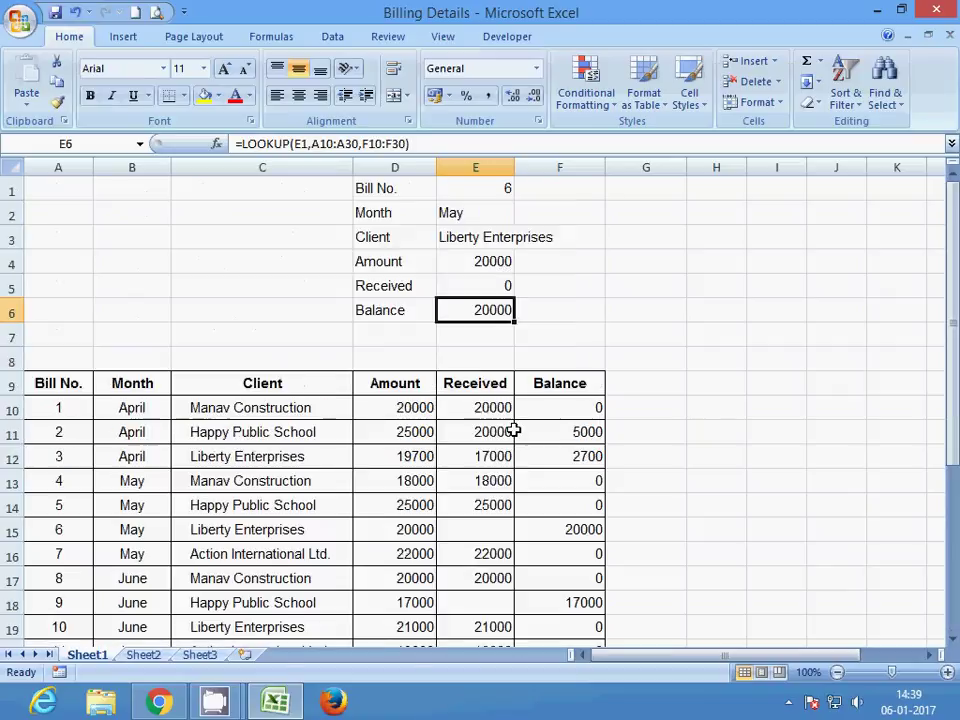
{"action": "left_click", "coordinate": [494, 190]}
{"action": "type", "text": "21"}
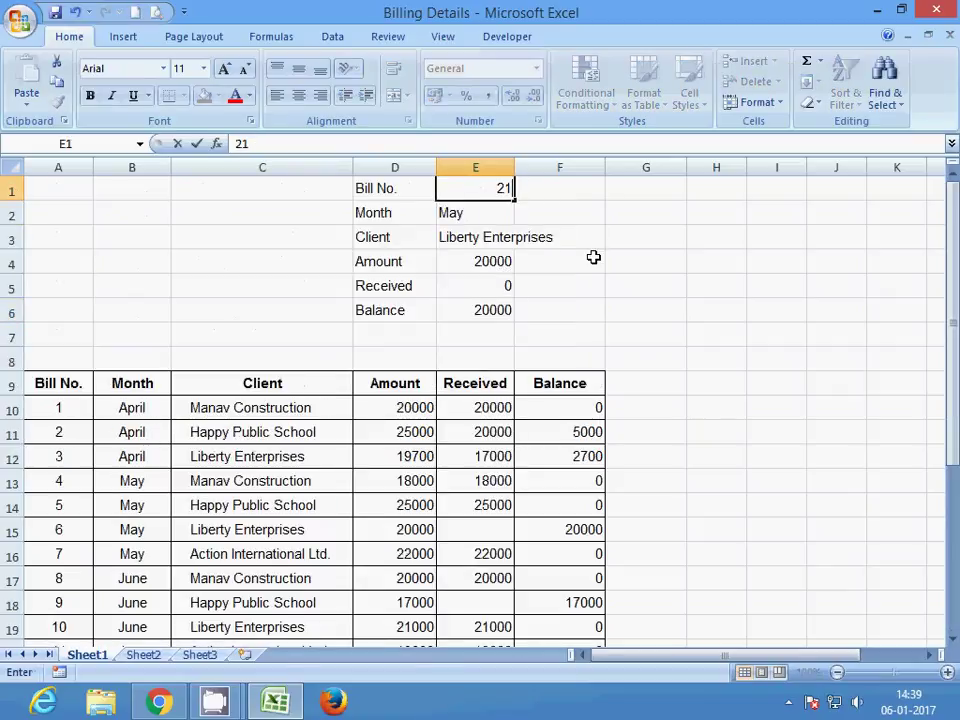
{"action": "key", "text": "Return"}
- Compare the Month, Client and Amount lookup results for bill 21 with the entries in row 30
{"action": "scroll", "coordinate": [507, 564], "scroll_direction": "down", "scroll_amount": 4}
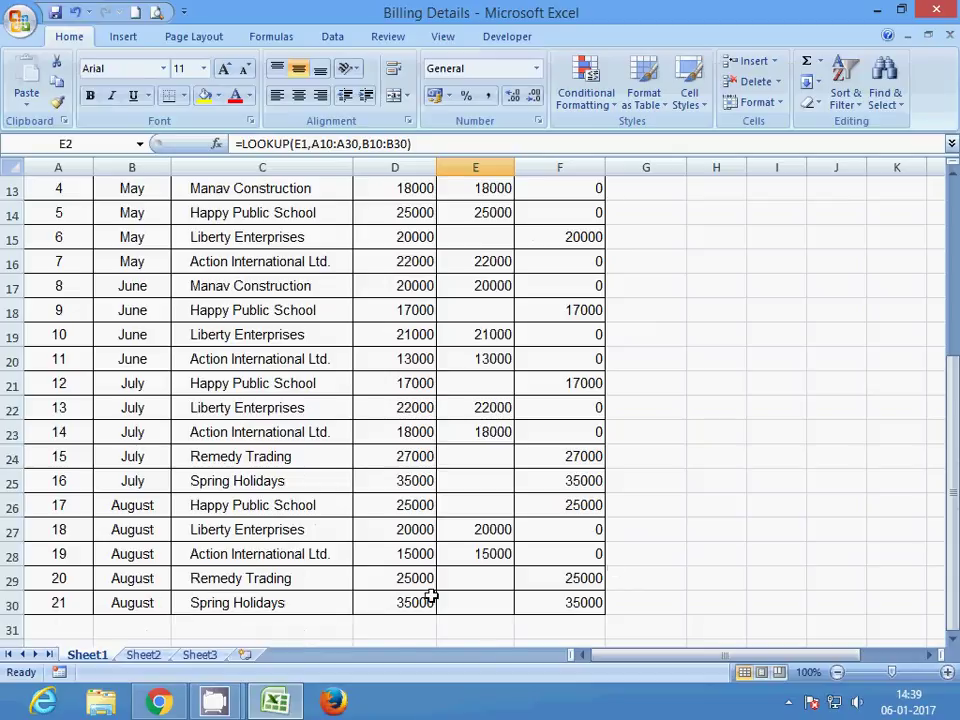
{"action": "scroll", "coordinate": [470, 585], "scroll_direction": "up", "scroll_amount": 4}
{"action": "left_click", "coordinate": [480, 192]}
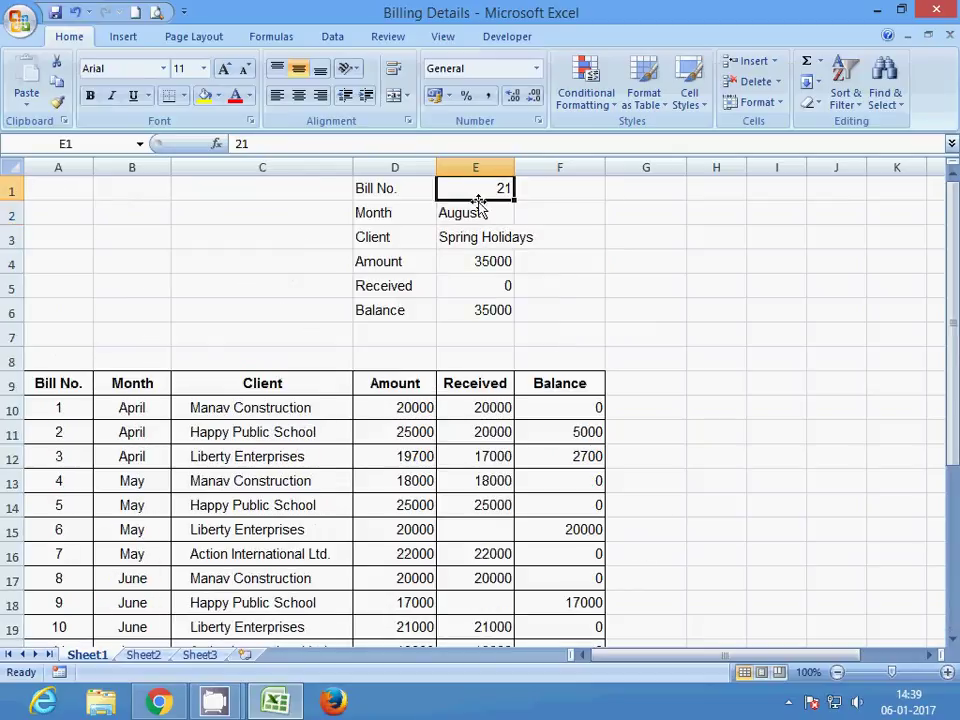
{"action": "left_click", "coordinate": [480, 214]}
{"action": "left_click", "coordinate": [476, 240]}
{"action": "left_click", "coordinate": [476, 261]}
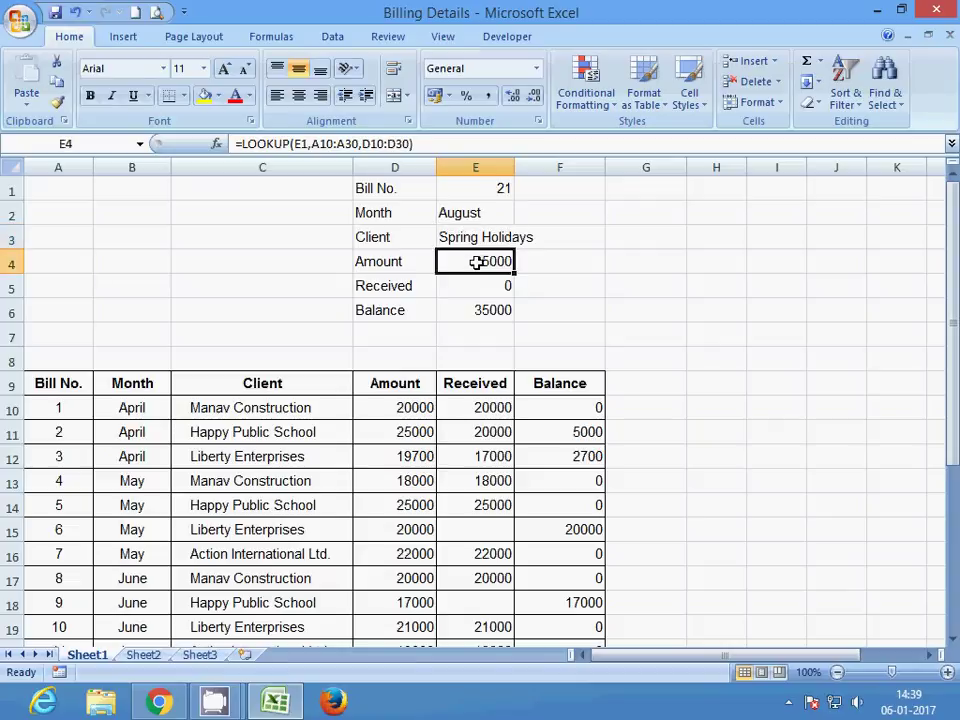
{"action": "scroll", "coordinate": [465, 470], "scroll_direction": "down", "scroll_amount": 5}
{"action": "left_click", "coordinate": [424, 521]}
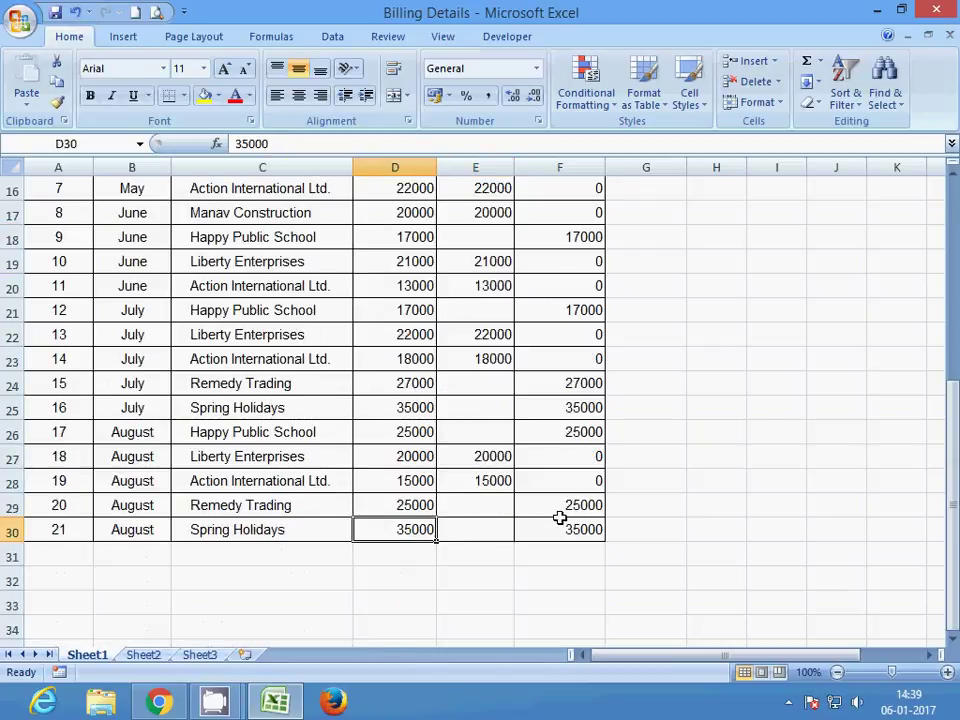
{"action": "scroll", "coordinate": [561, 516], "scroll_direction": "up", "scroll_amount": 5}
- Compare the Received and Balance lookup results in E5 and E6 with row 30, and return to the bill number cell E1
{"action": "left_click", "coordinate": [474, 279]}
{"action": "scroll", "coordinate": [489, 456], "scroll_direction": "down", "scroll_amount": 5}
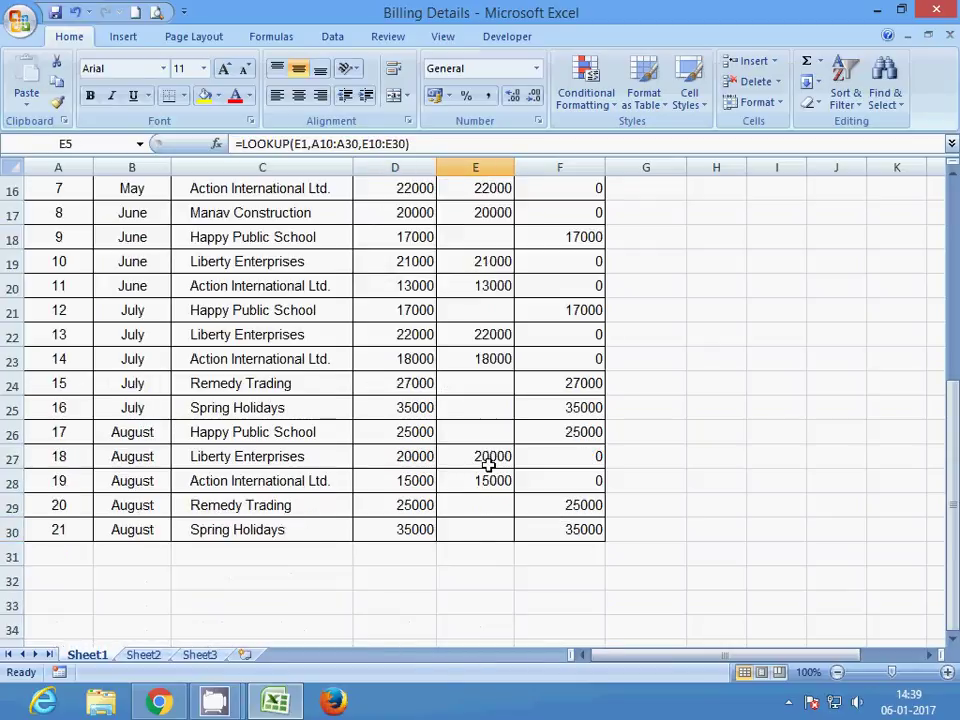
{"action": "scroll", "coordinate": [495, 477], "scroll_direction": "up", "scroll_amount": 4}
{"action": "scroll", "coordinate": [463, 285], "scroll_direction": "up", "scroll_amount": 1}
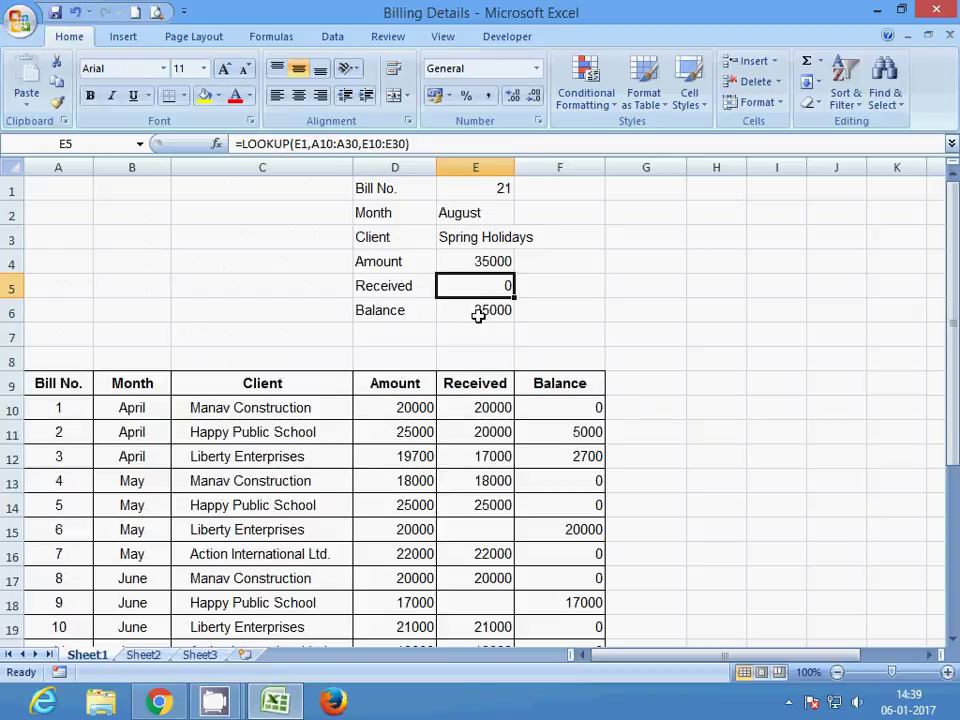
{"action": "left_click", "coordinate": [476, 311]}
{"action": "scroll", "coordinate": [540, 497], "scroll_direction": "down", "scroll_amount": 2}
{"action": "scroll", "coordinate": [540, 497], "scroll_direction": "down", "scroll_amount": 2}
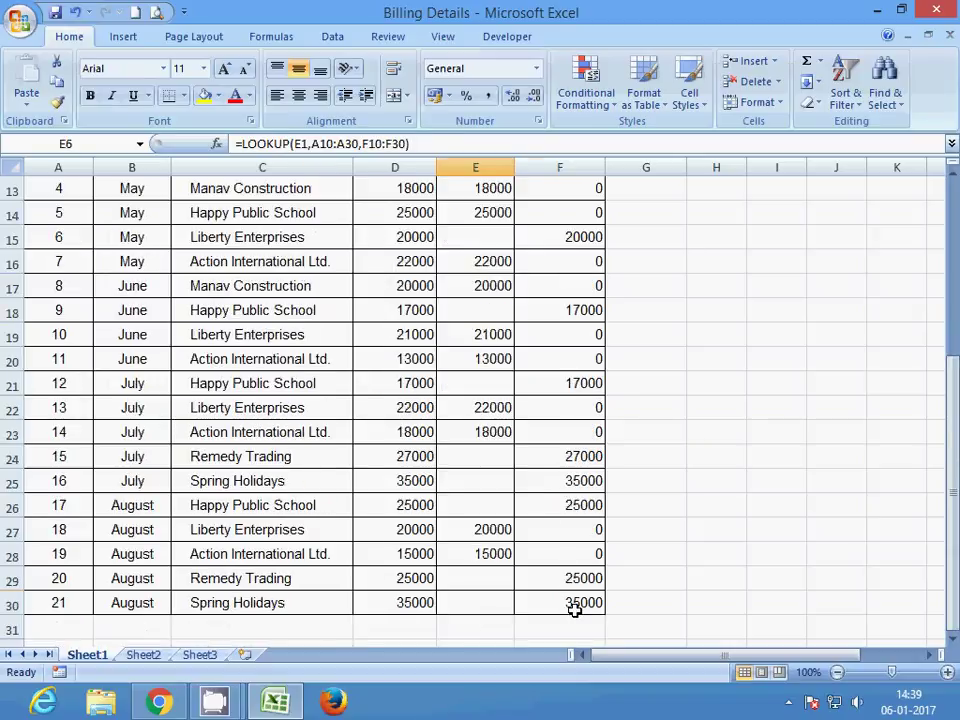
{"action": "left_click", "coordinate": [574, 604]}
{"action": "scroll", "coordinate": [626, 552], "scroll_direction": "up", "scroll_amount": 4}
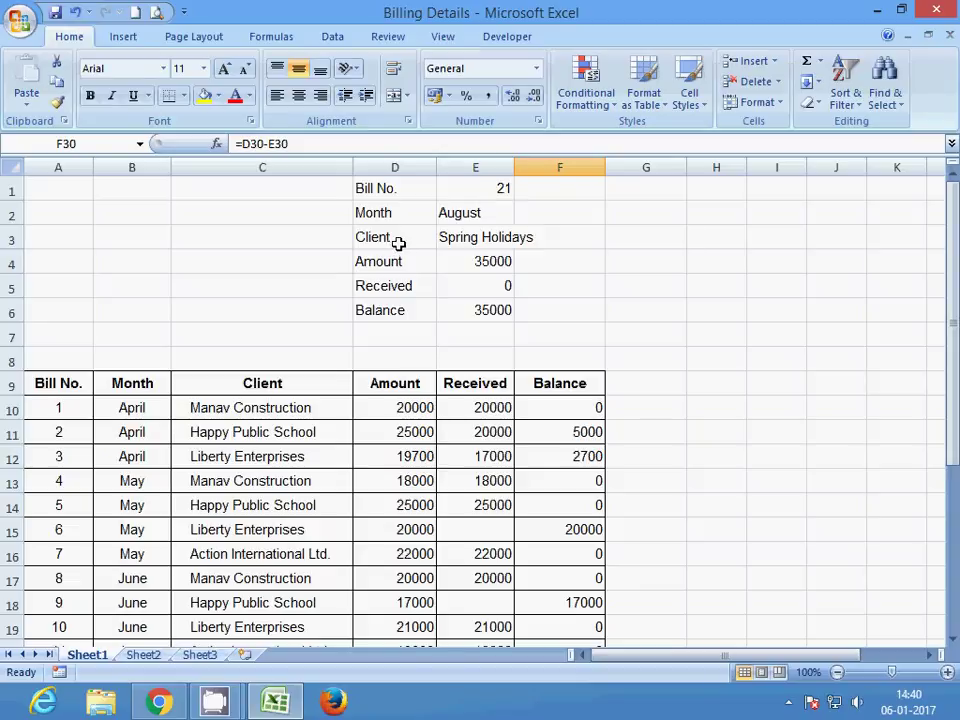
{"action": "left_click", "coordinate": [461, 191]}
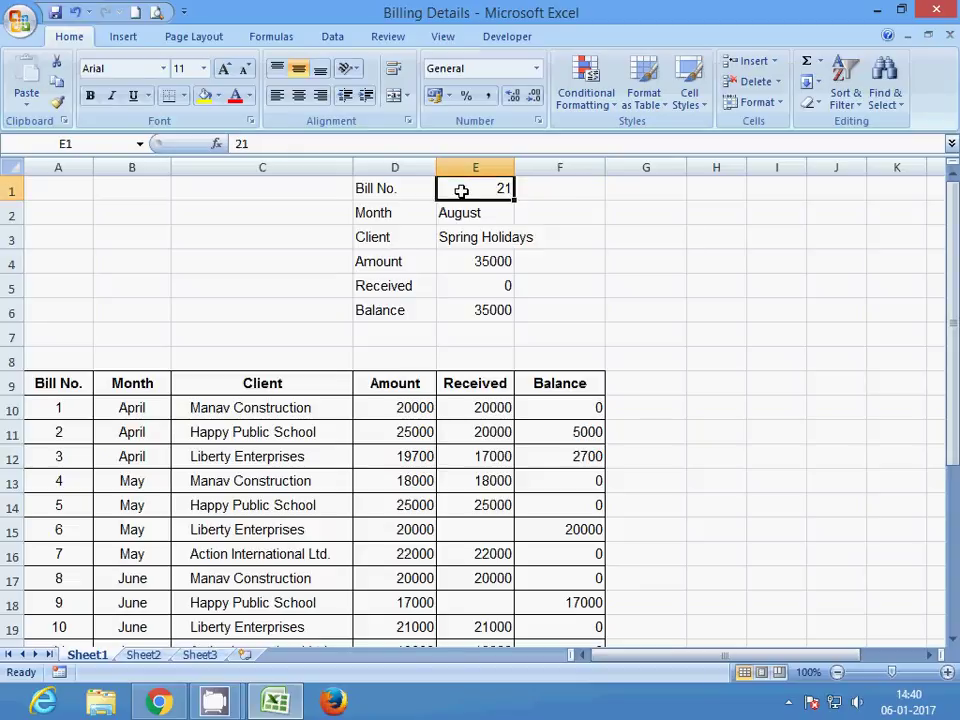